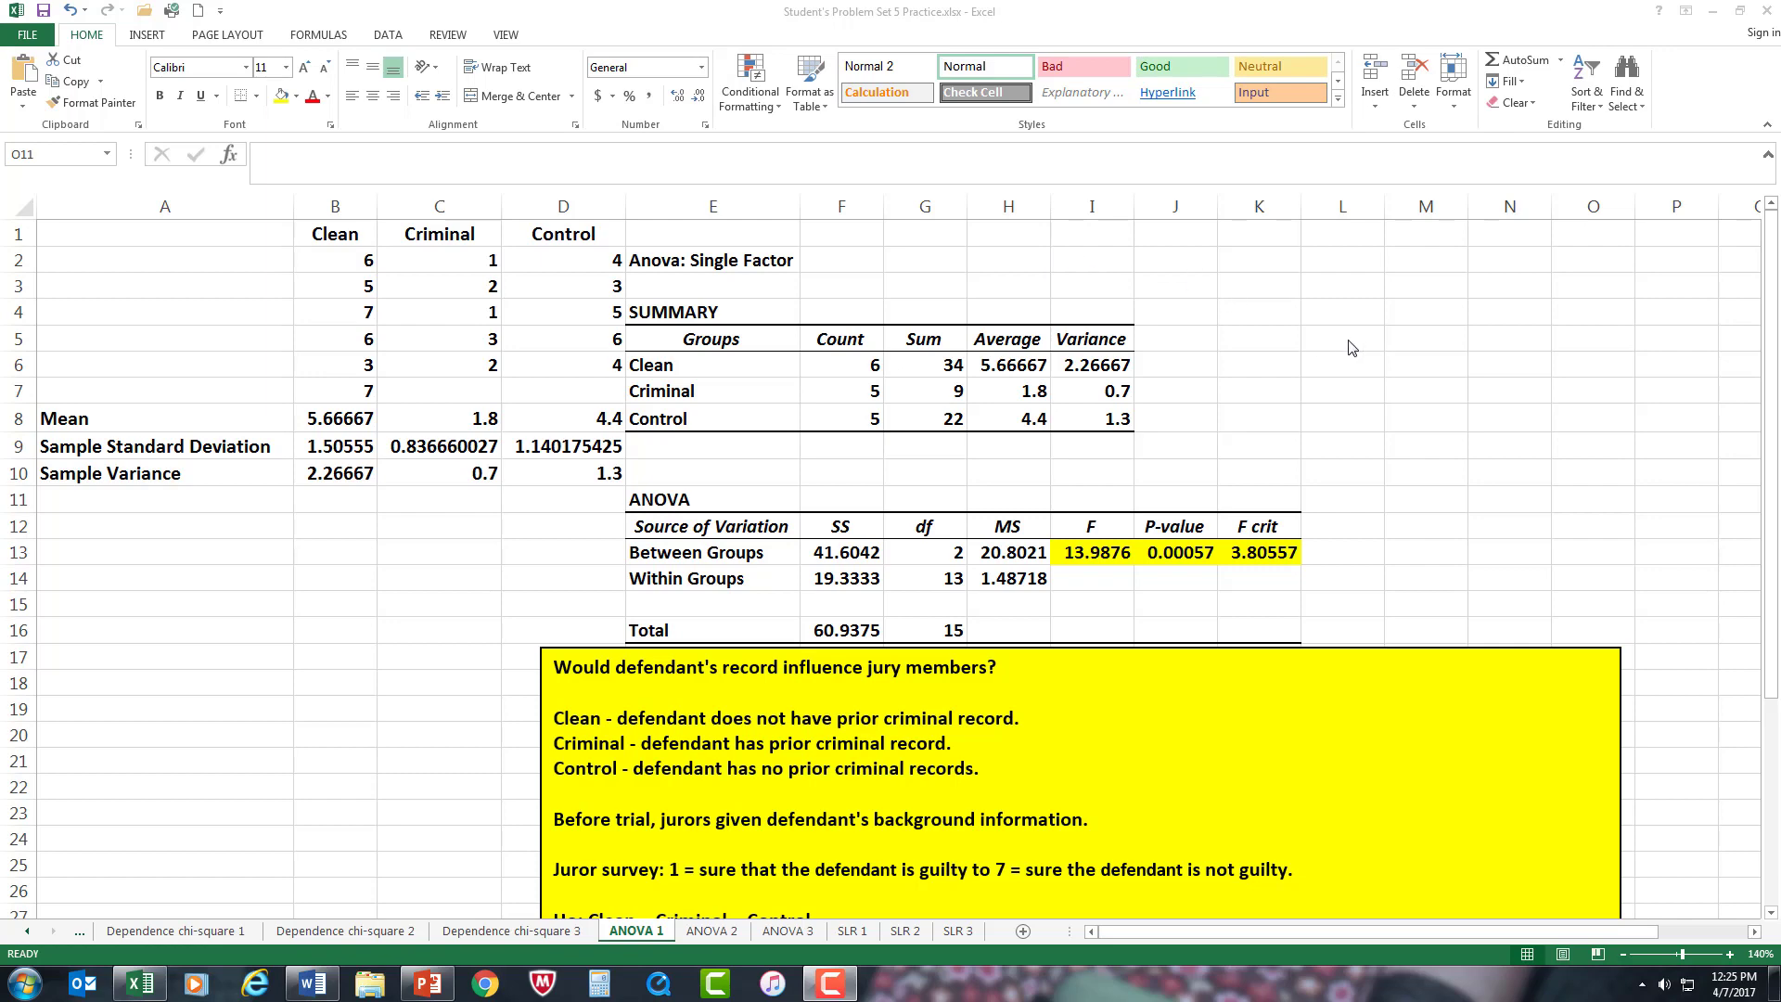
Step: Read the jury problem statement, hypotheses and conclusion in the yellow text box along with the group data above it
{"action": "left_click", "coordinate": [1597, 443]}
{"action": "scroll", "coordinate": [1610, 440], "scroll_direction": "down", "scroll_amount": 2}
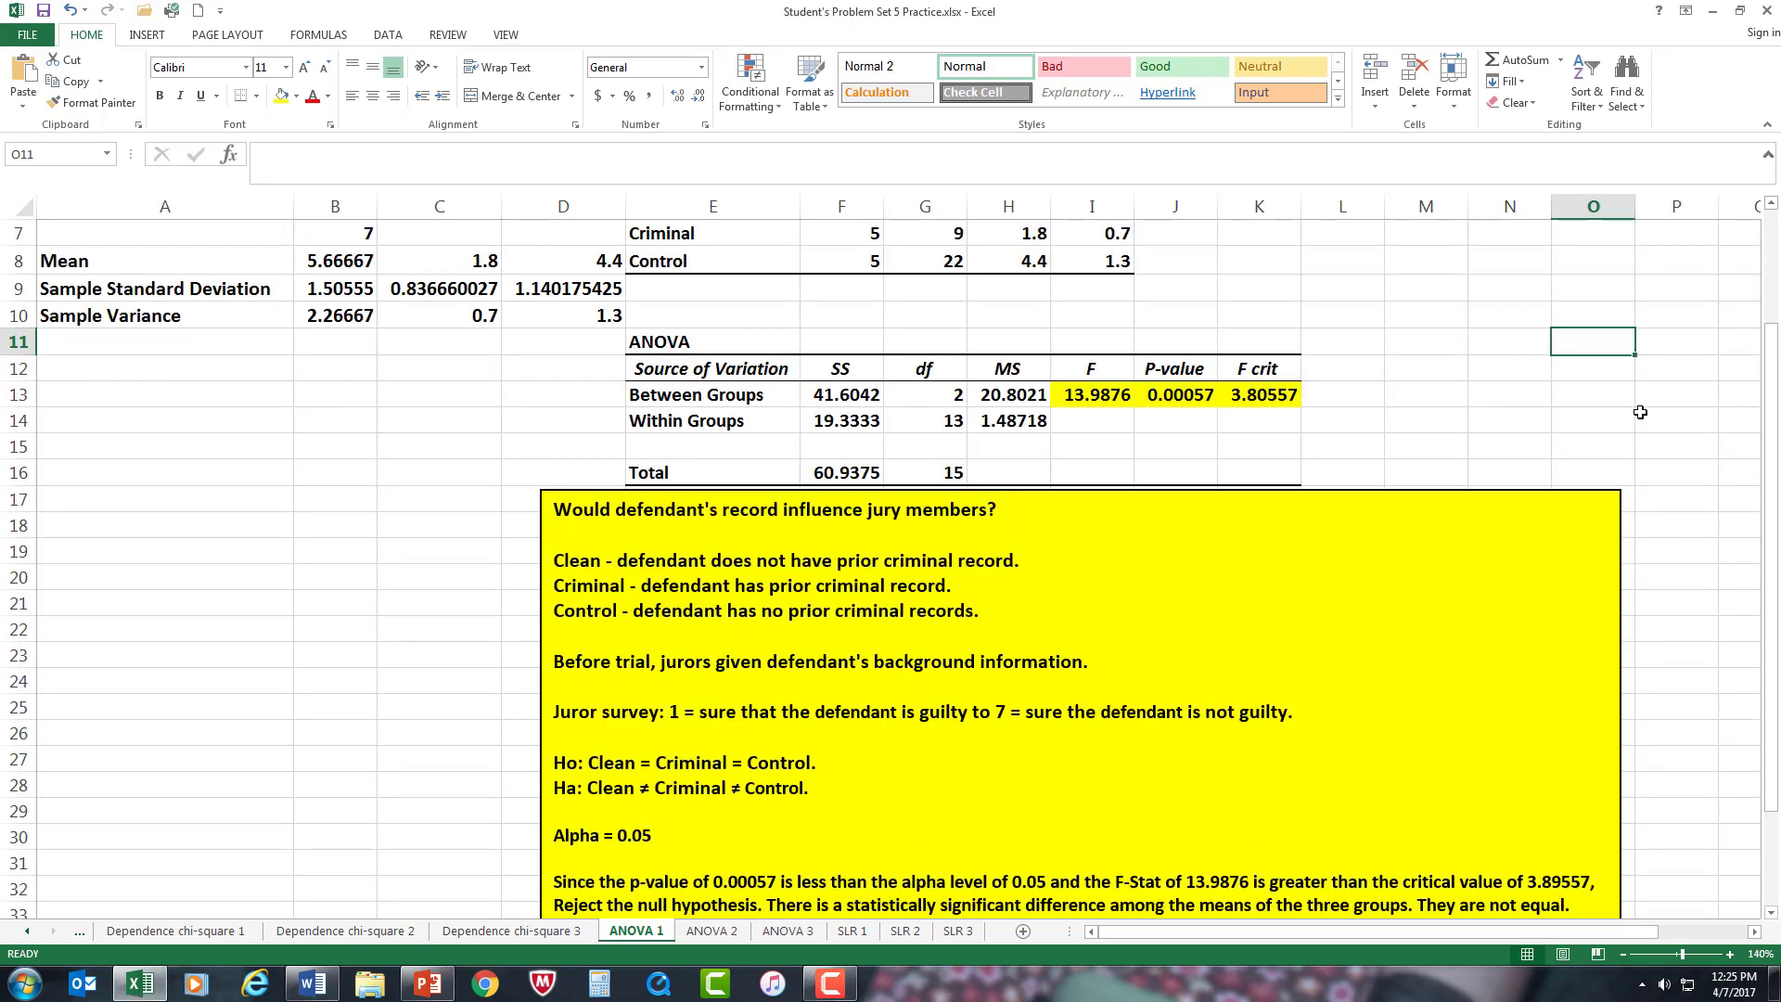
{"action": "scroll", "coordinate": [1625, 401], "scroll_direction": "down", "scroll_amount": 4}
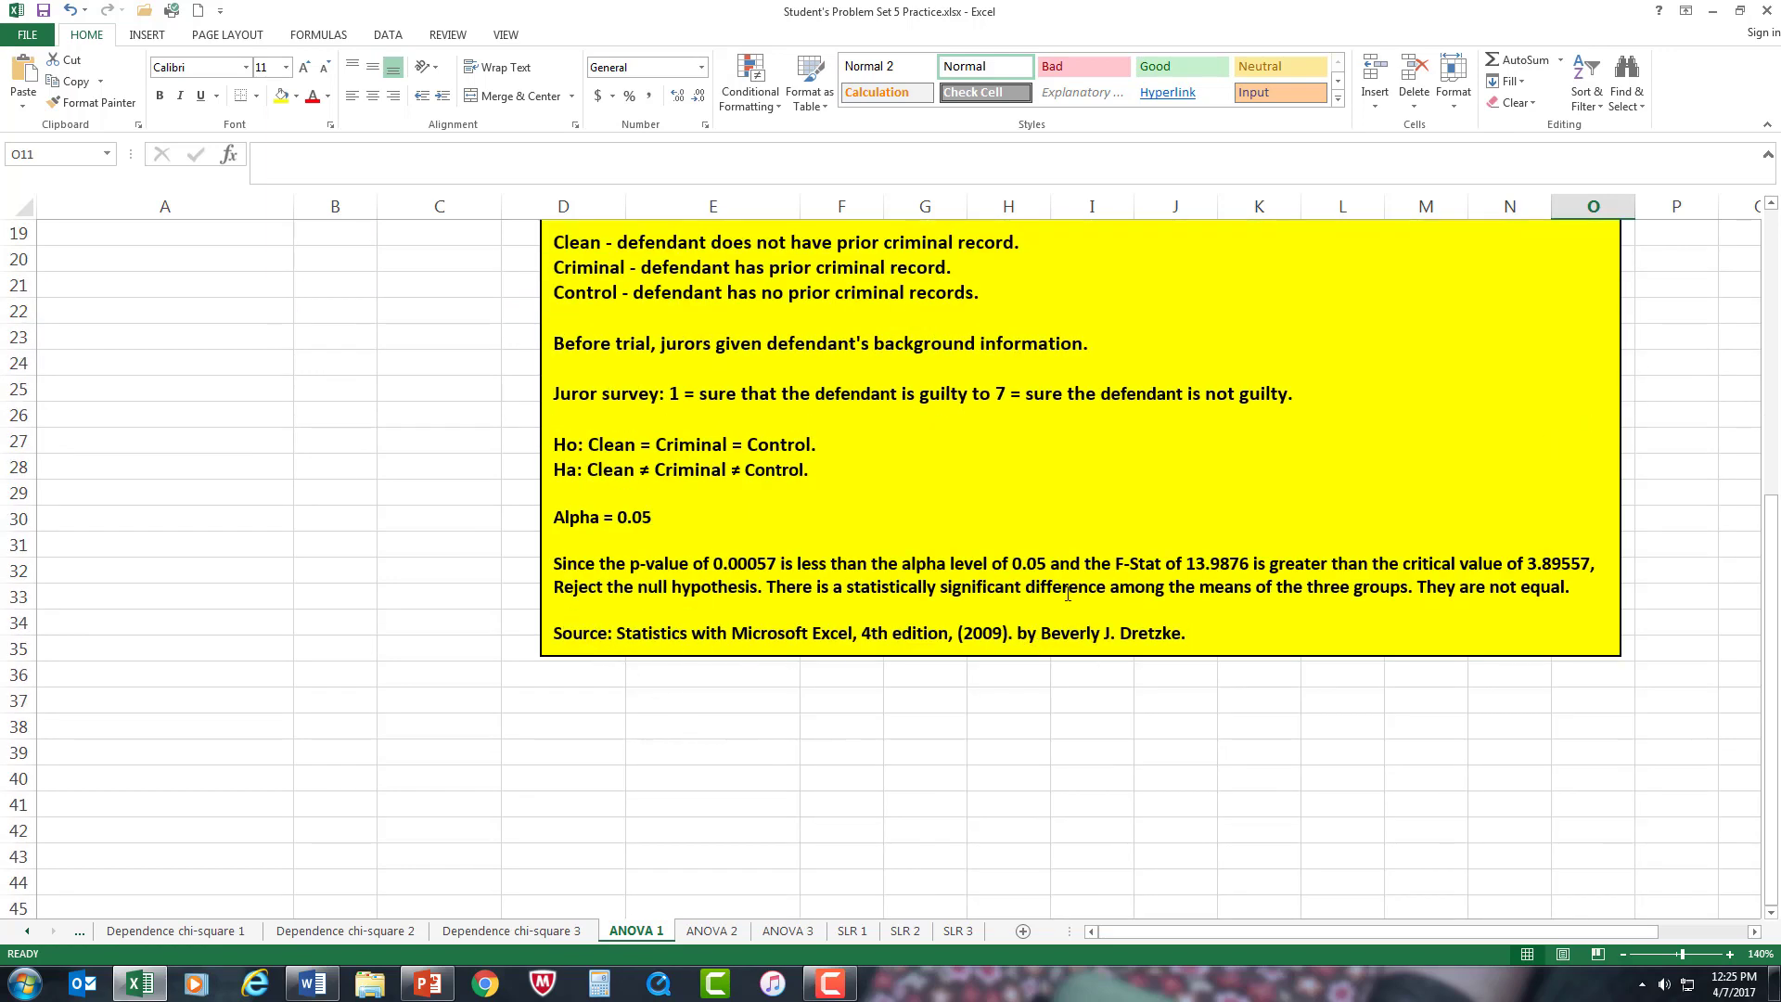
{"action": "scroll", "coordinate": [1695, 550], "scroll_direction": "up", "scroll_amount": 4}
{"action": "scroll", "coordinate": [1695, 550], "scroll_direction": "down", "scroll_amount": 1}
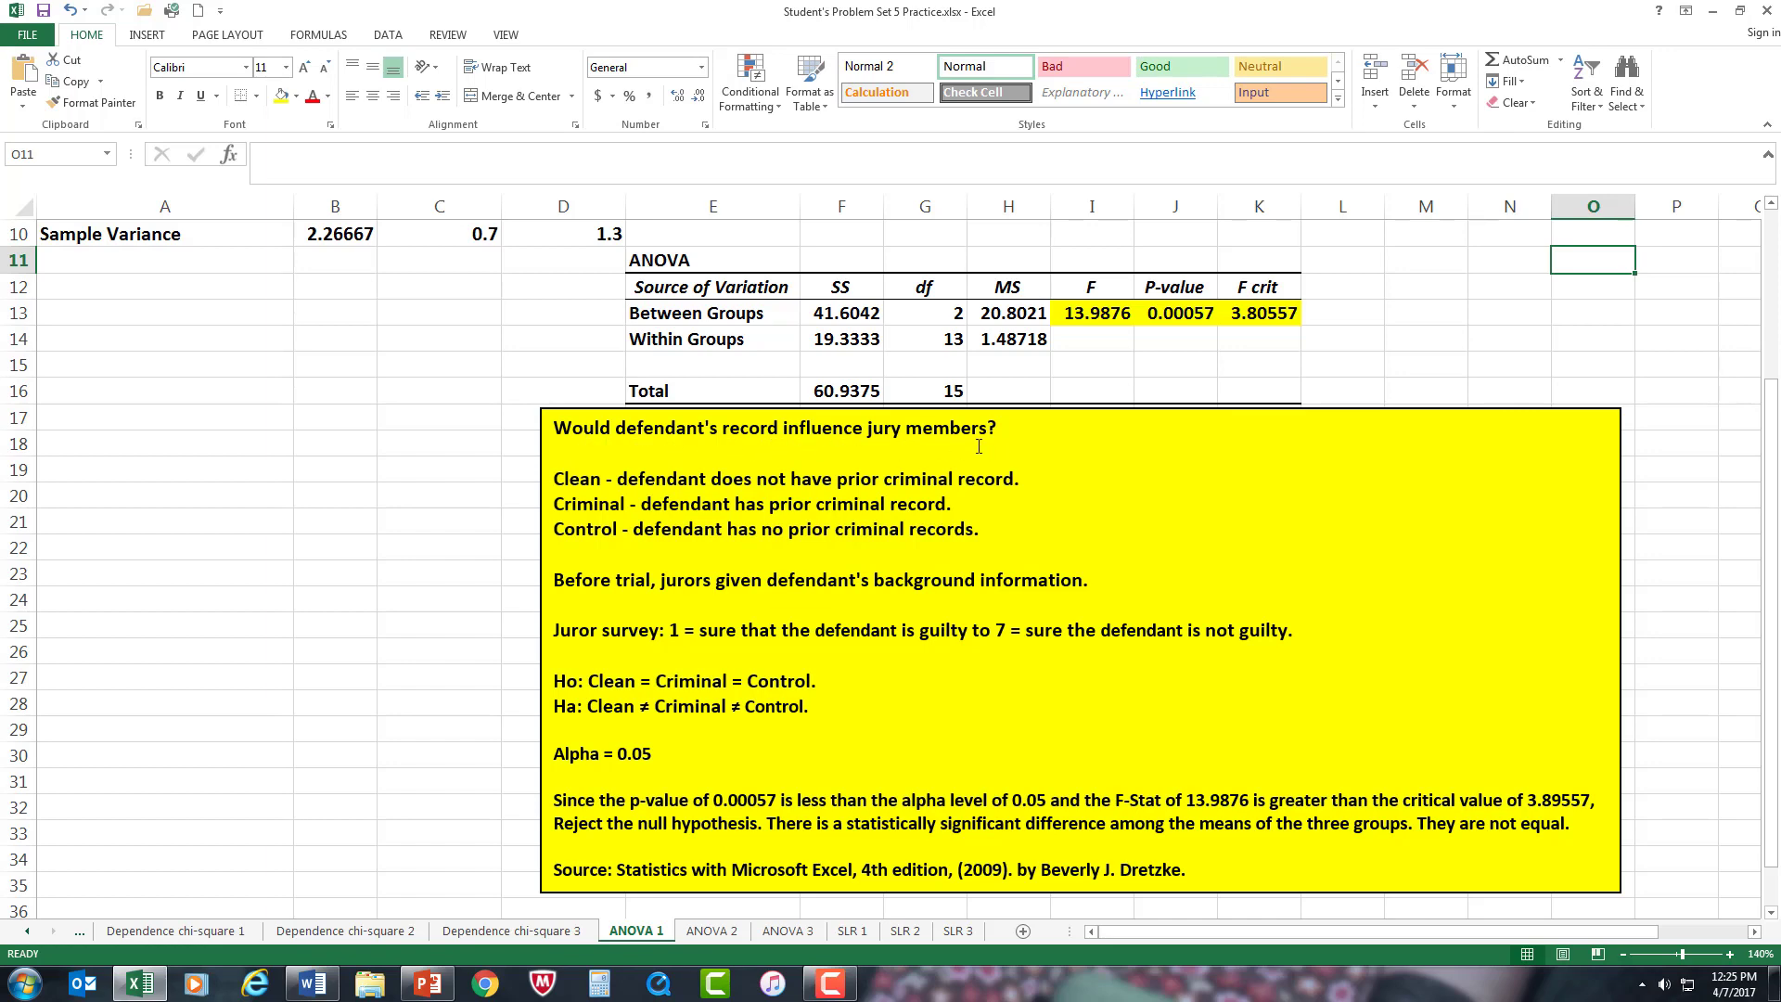
{"action": "scroll", "coordinate": [650, 519], "scroll_direction": "up", "scroll_amount": 3}
{"action": "scroll", "coordinate": [358, 576], "scroll_direction": "down", "scroll_amount": 1}
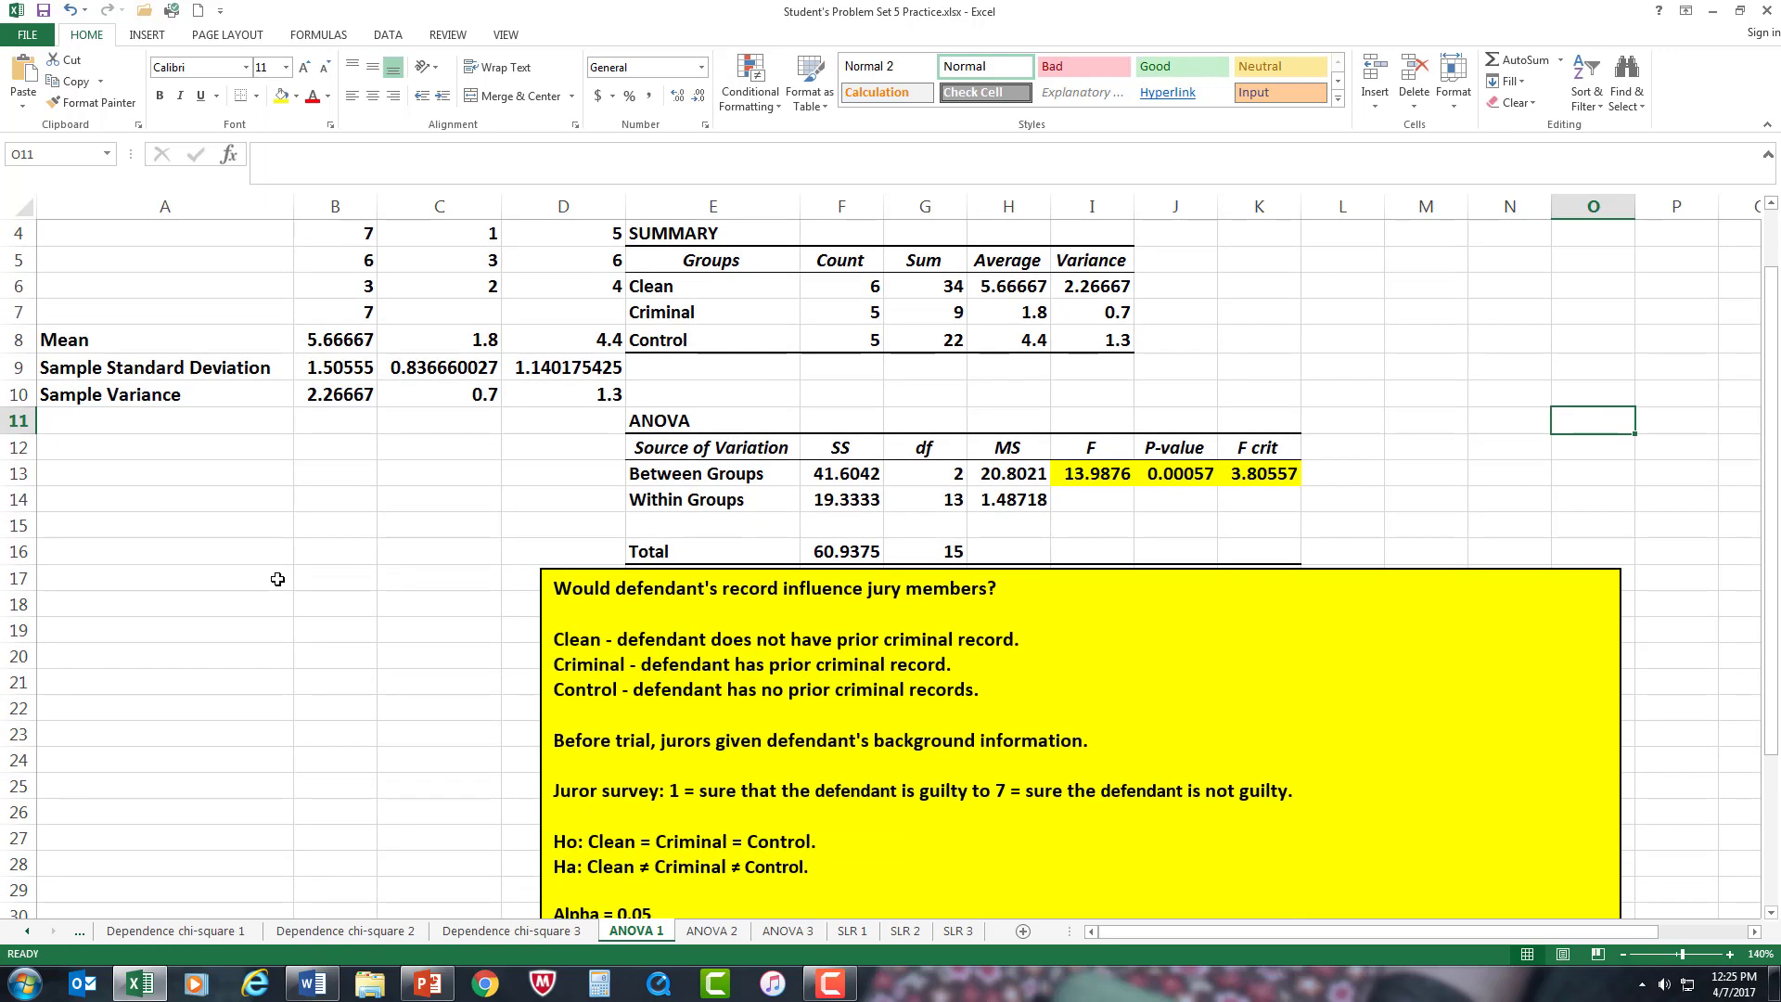
{"action": "scroll", "coordinate": [277, 579], "scroll_direction": "up", "scroll_amount": 1}
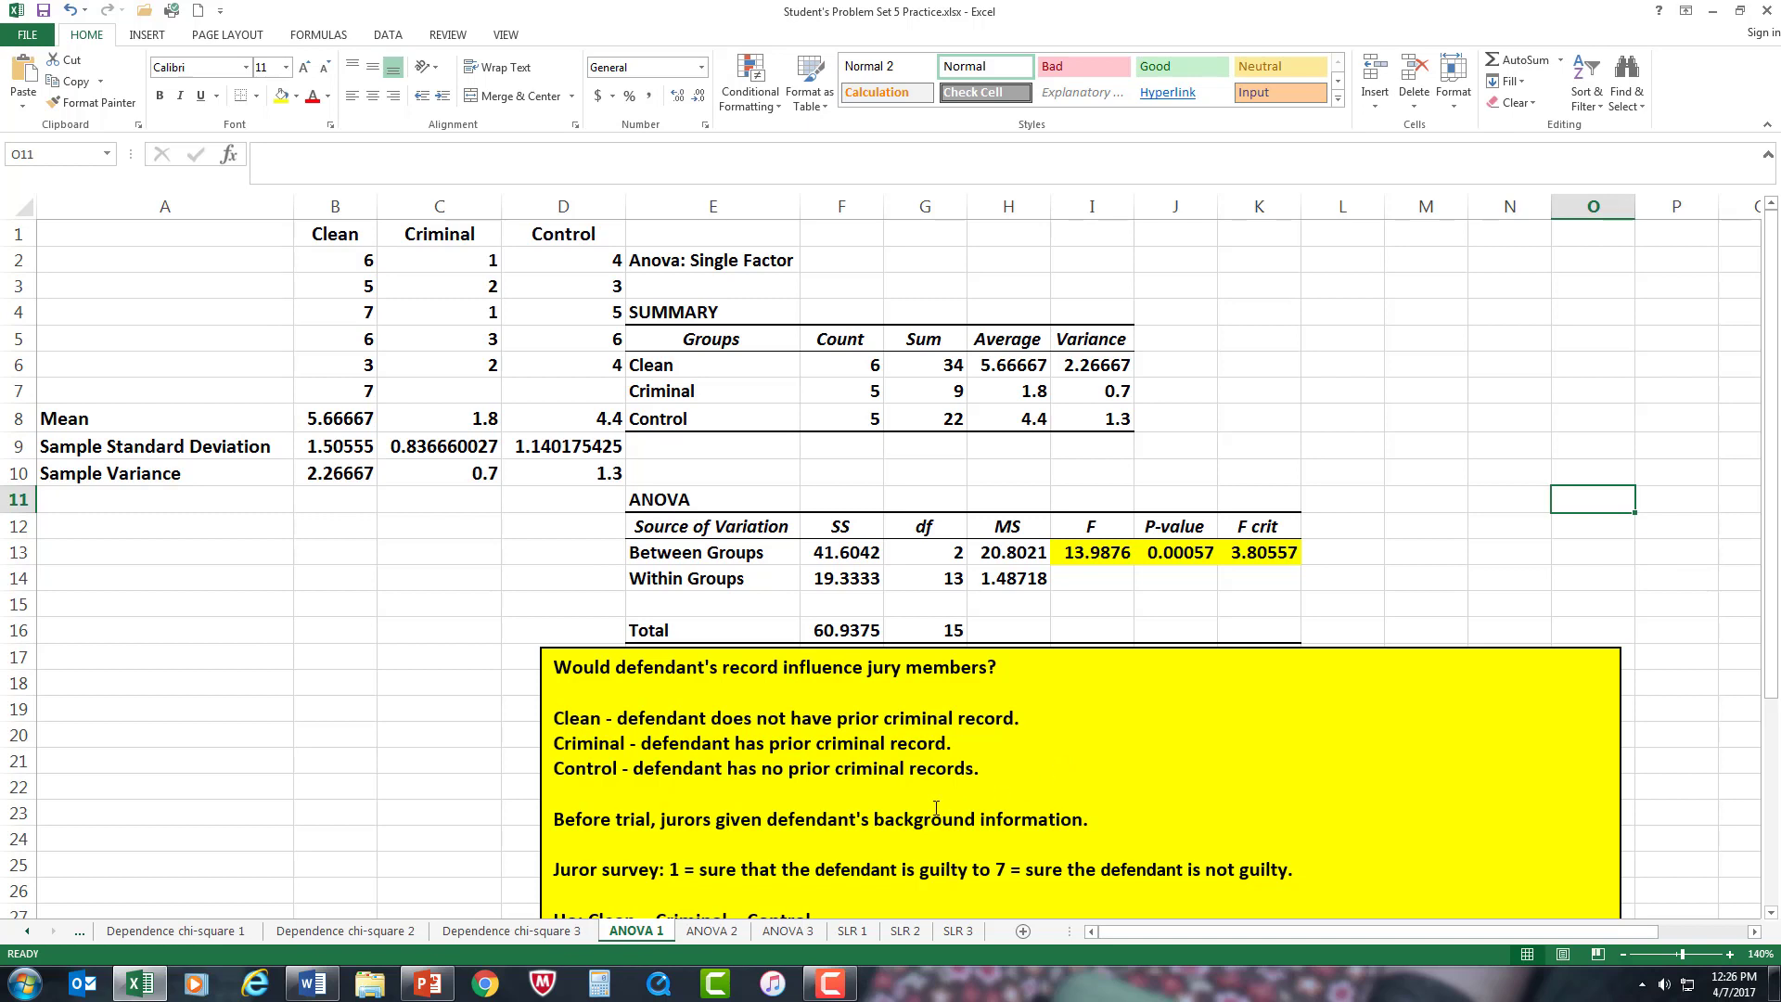
Step: Correct "records" to "record" in the Control group description inside the yellow text box
{"action": "left_click", "coordinate": [971, 769]}
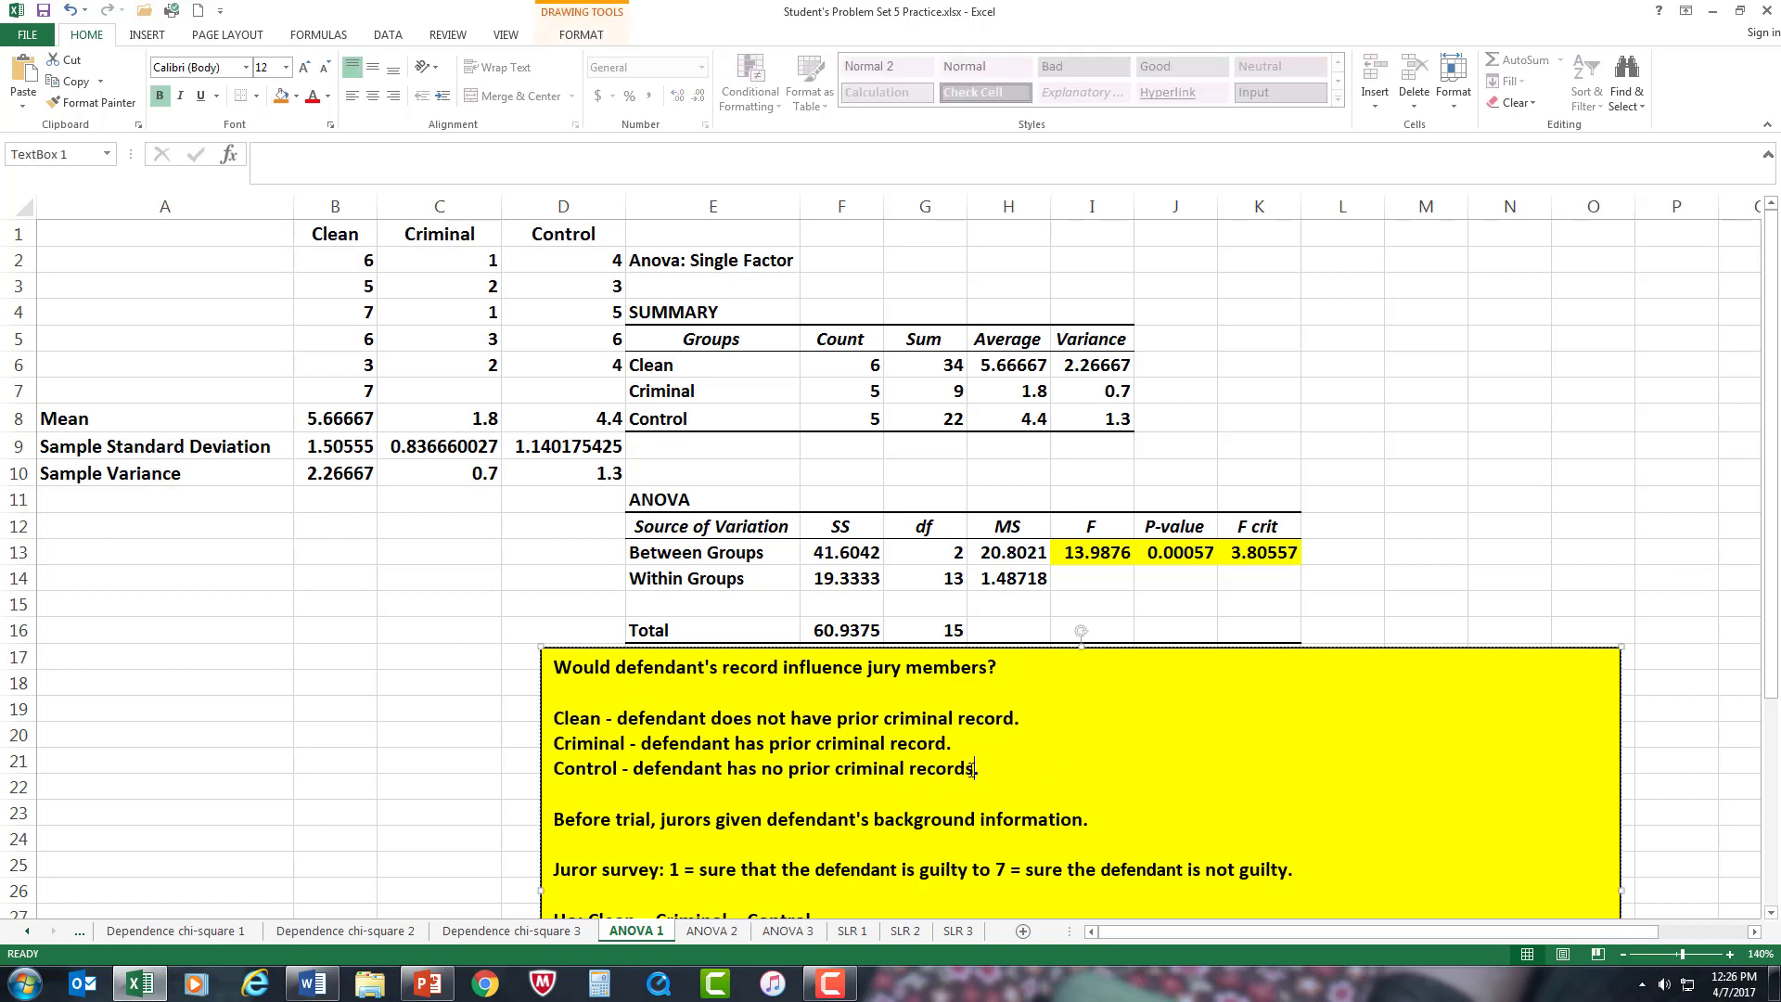
{"action": "key", "text": "BackSpace"}
{"action": "scroll", "coordinate": [1178, 342], "scroll_direction": "down", "scroll_amount": 1}
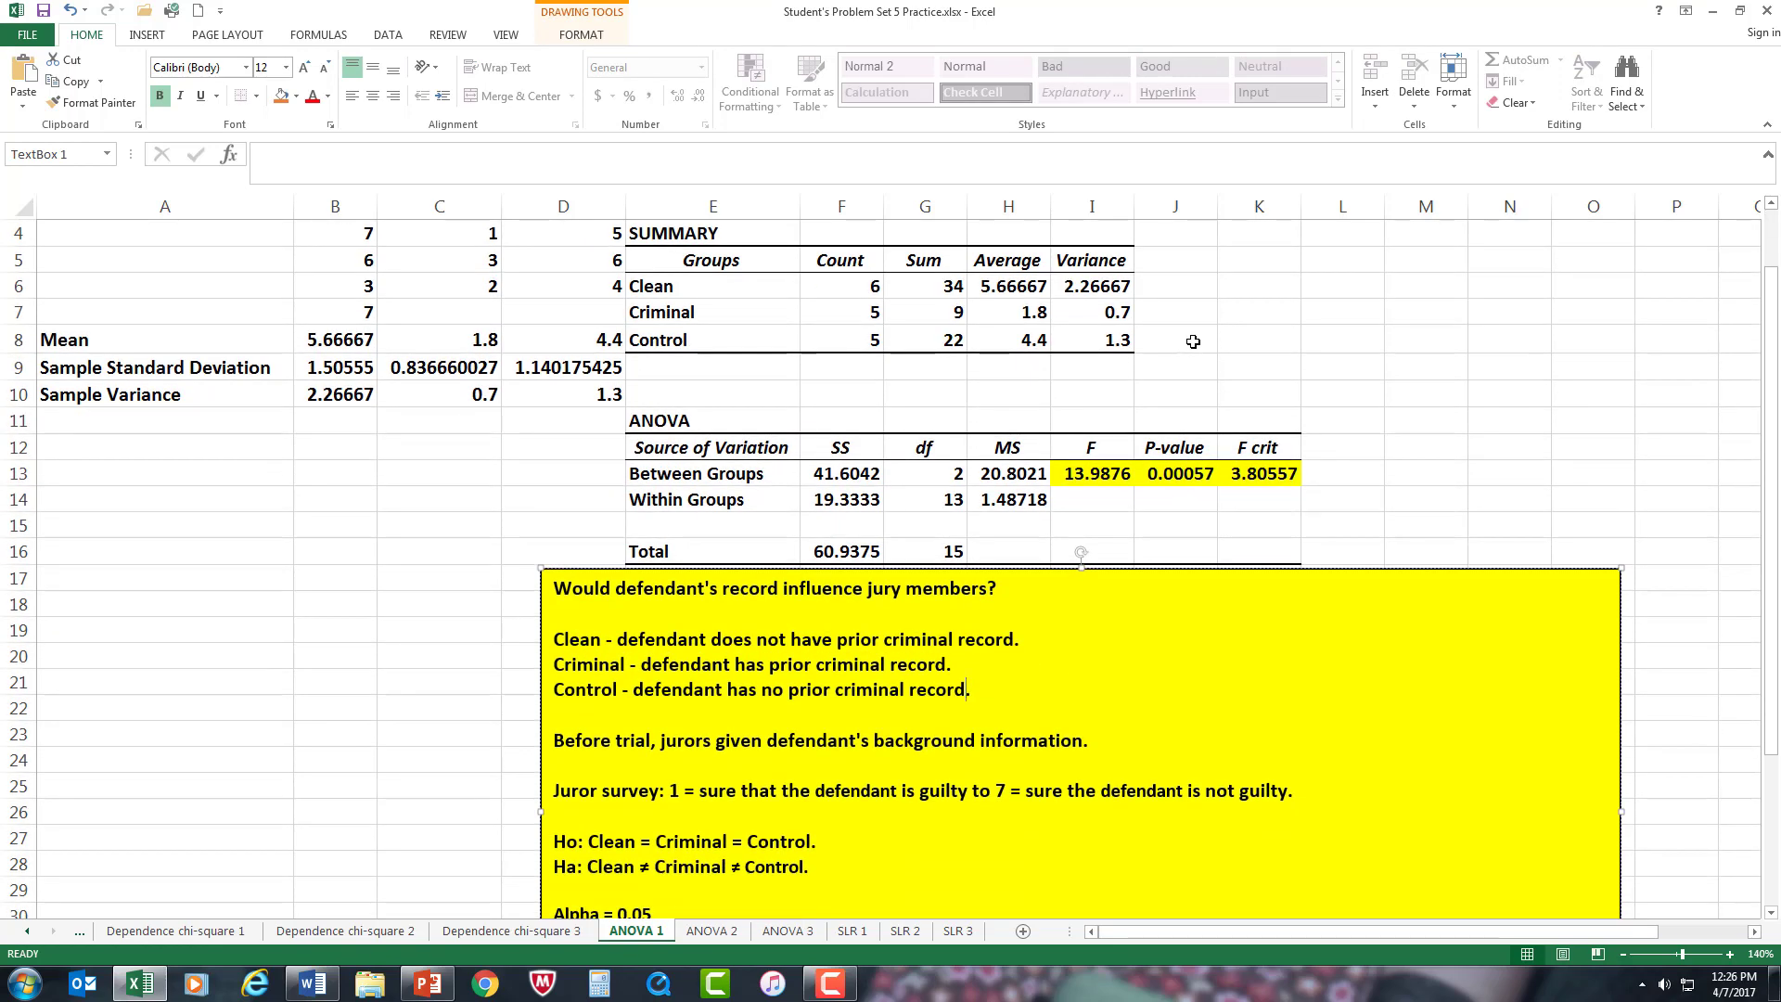
Step: Review the juror survey scale, the null and alternative hypotheses and the alpha level against the group data
{"action": "scroll", "coordinate": [1191, 341], "scroll_direction": "up", "scroll_amount": 1}
{"action": "scroll", "coordinate": [1193, 342], "scroll_direction": "down", "scroll_amount": 3}
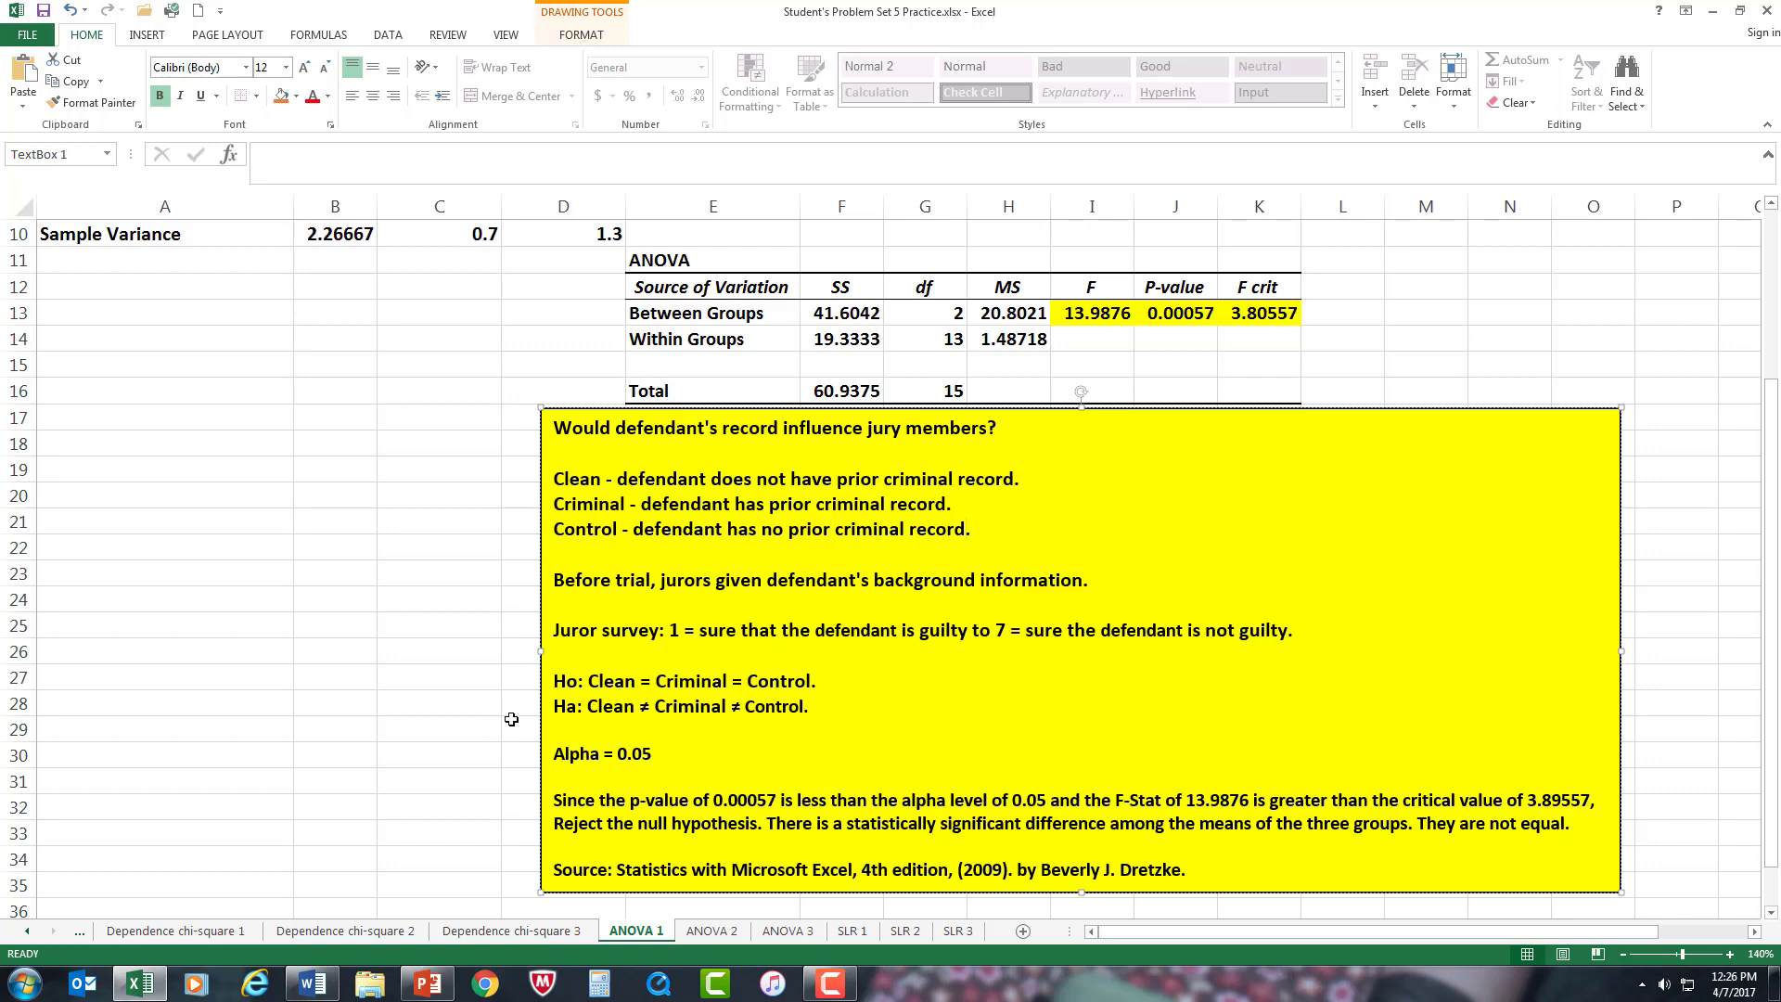
{"action": "scroll", "coordinate": [515, 722], "scroll_direction": "down", "scroll_amount": 1}
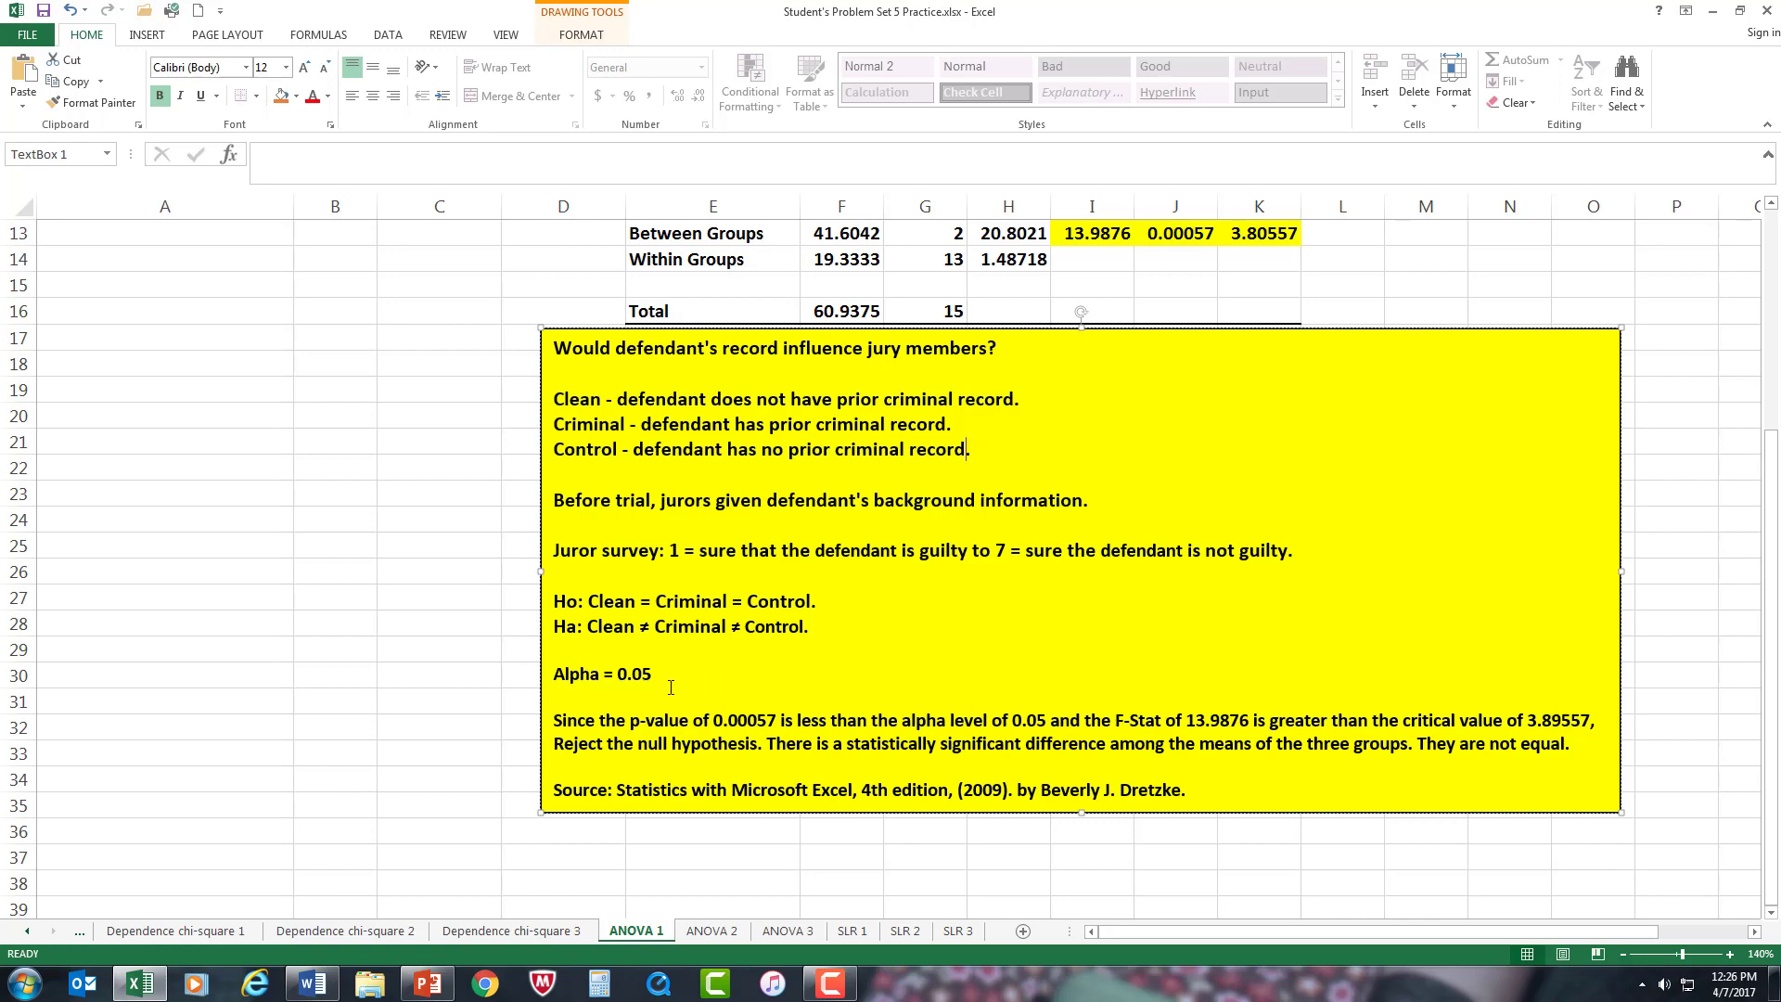
{"action": "scroll", "coordinate": [671, 687], "scroll_direction": "up", "scroll_amount": 4}
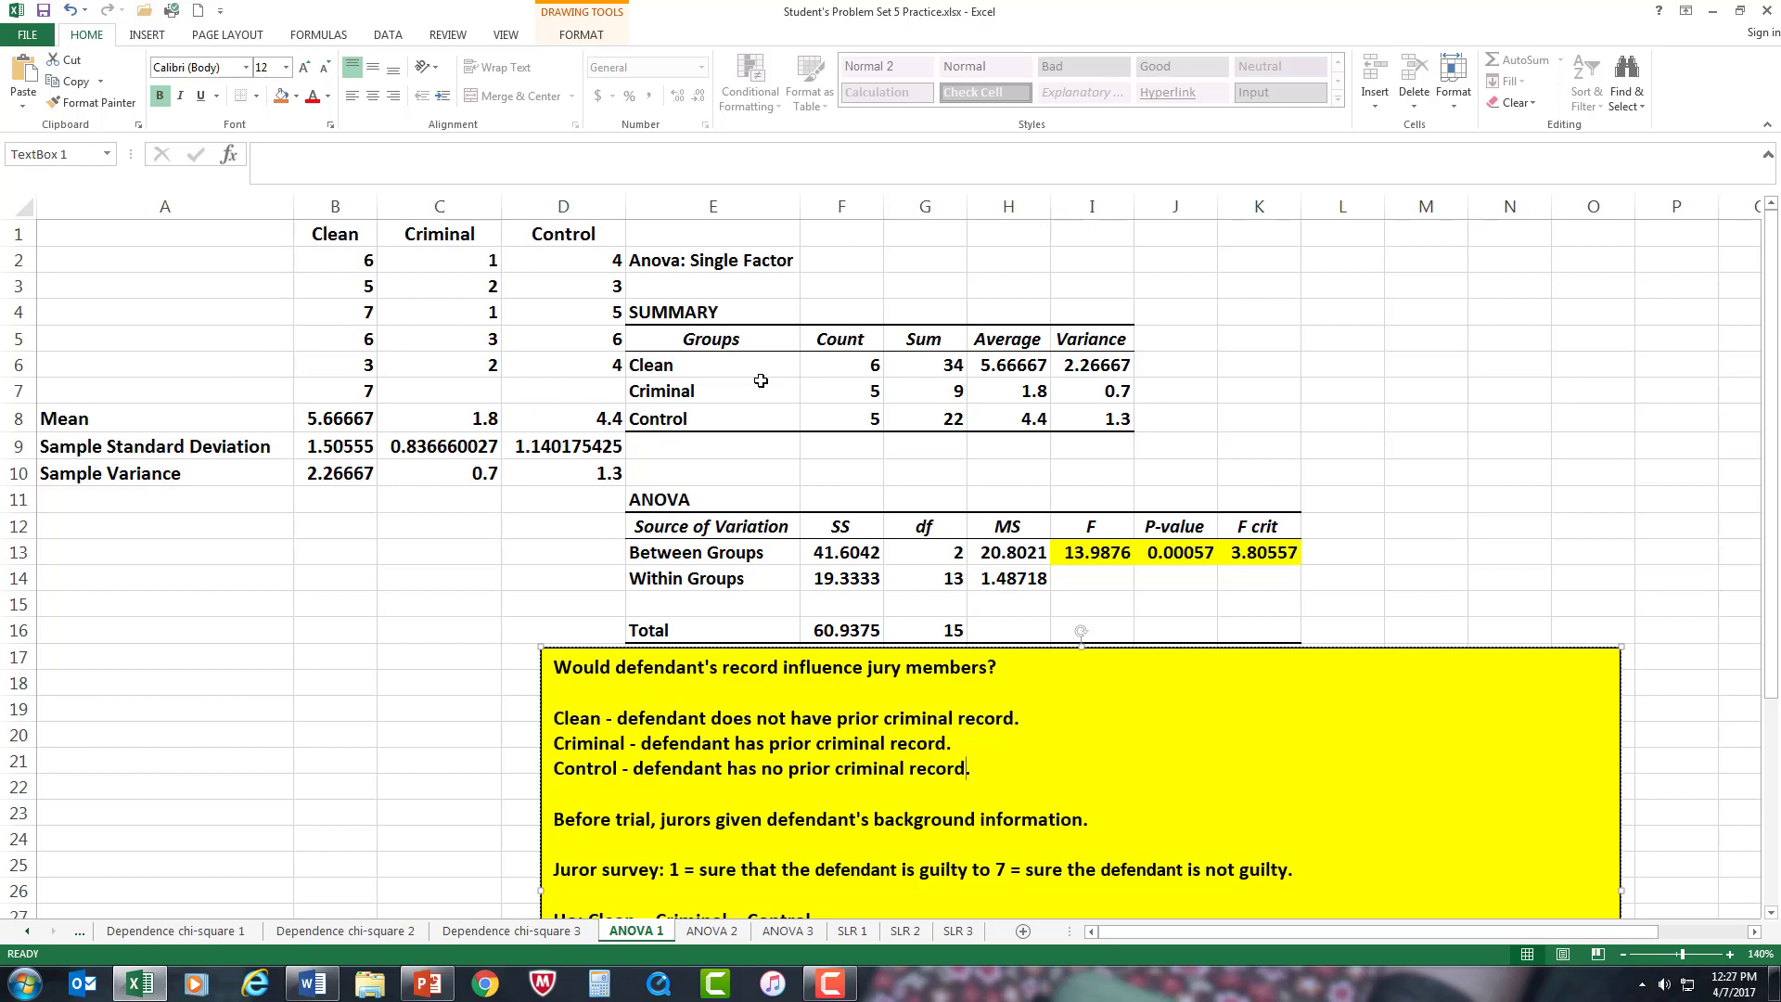
Step: Inspect the AVERAGE formulas behind the Clean, Criminal and Control means and locate the Average function among the AutoSum options
{"action": "left_click", "coordinate": [350, 422]}
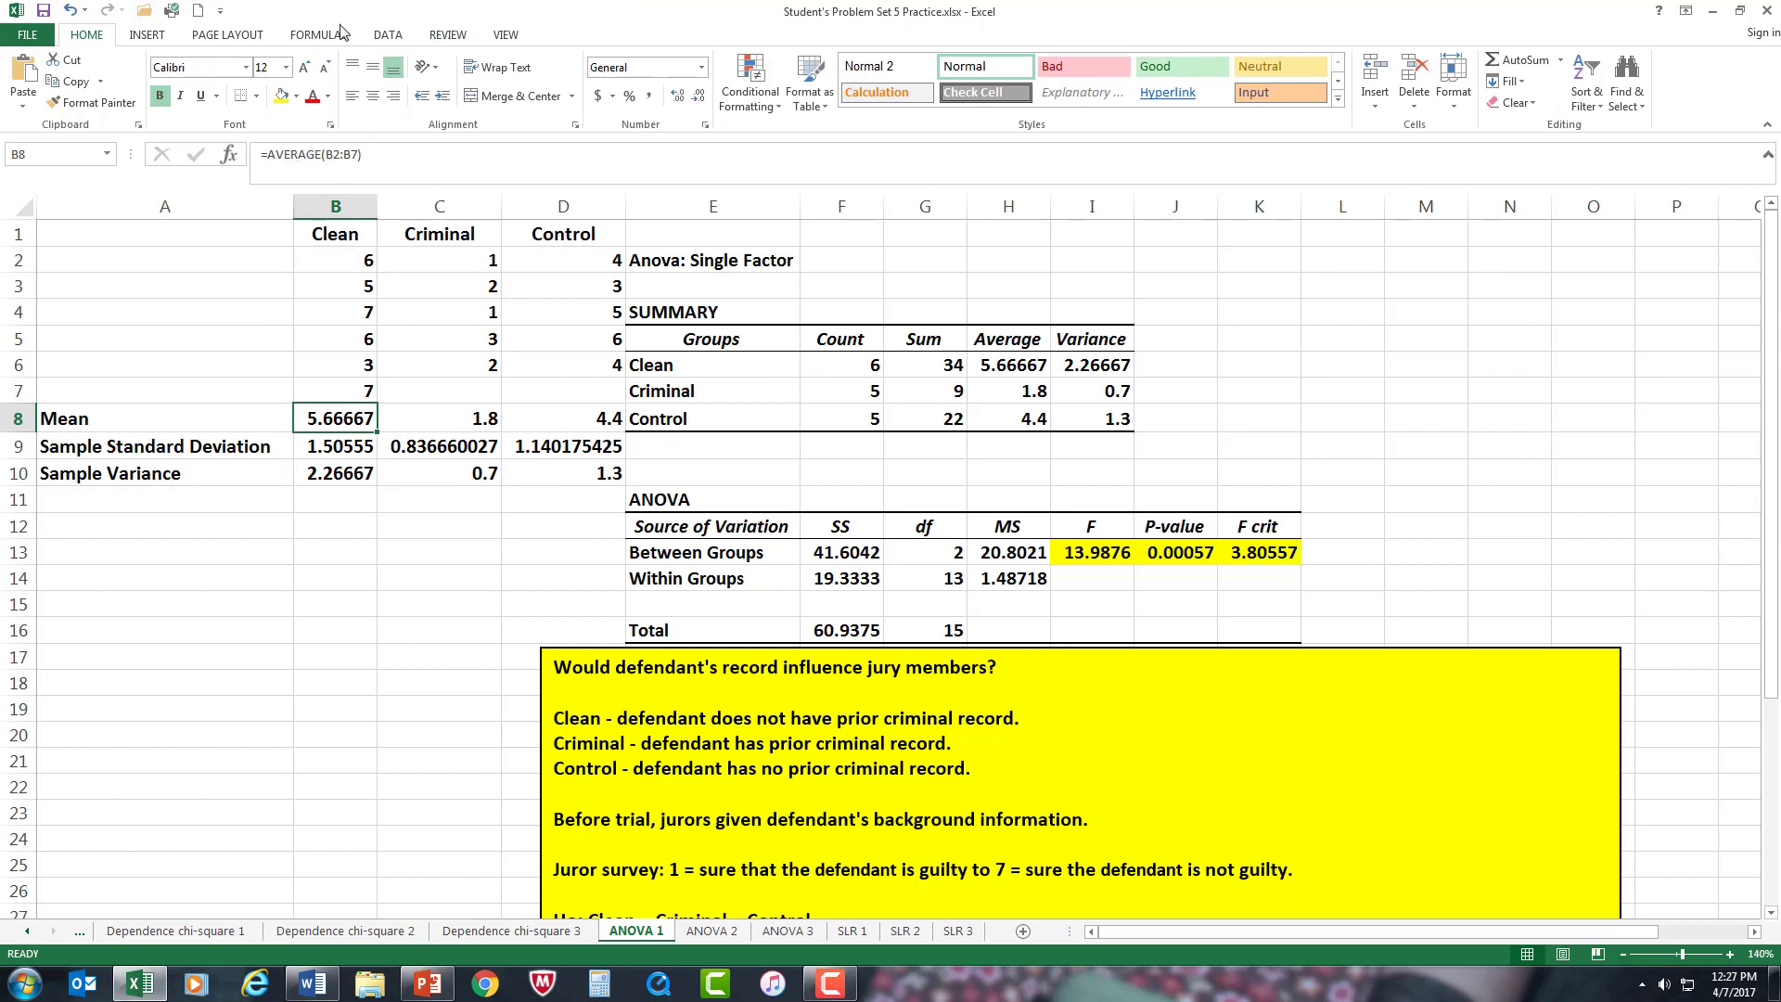
{"action": "left_click", "coordinate": [314, 37]}
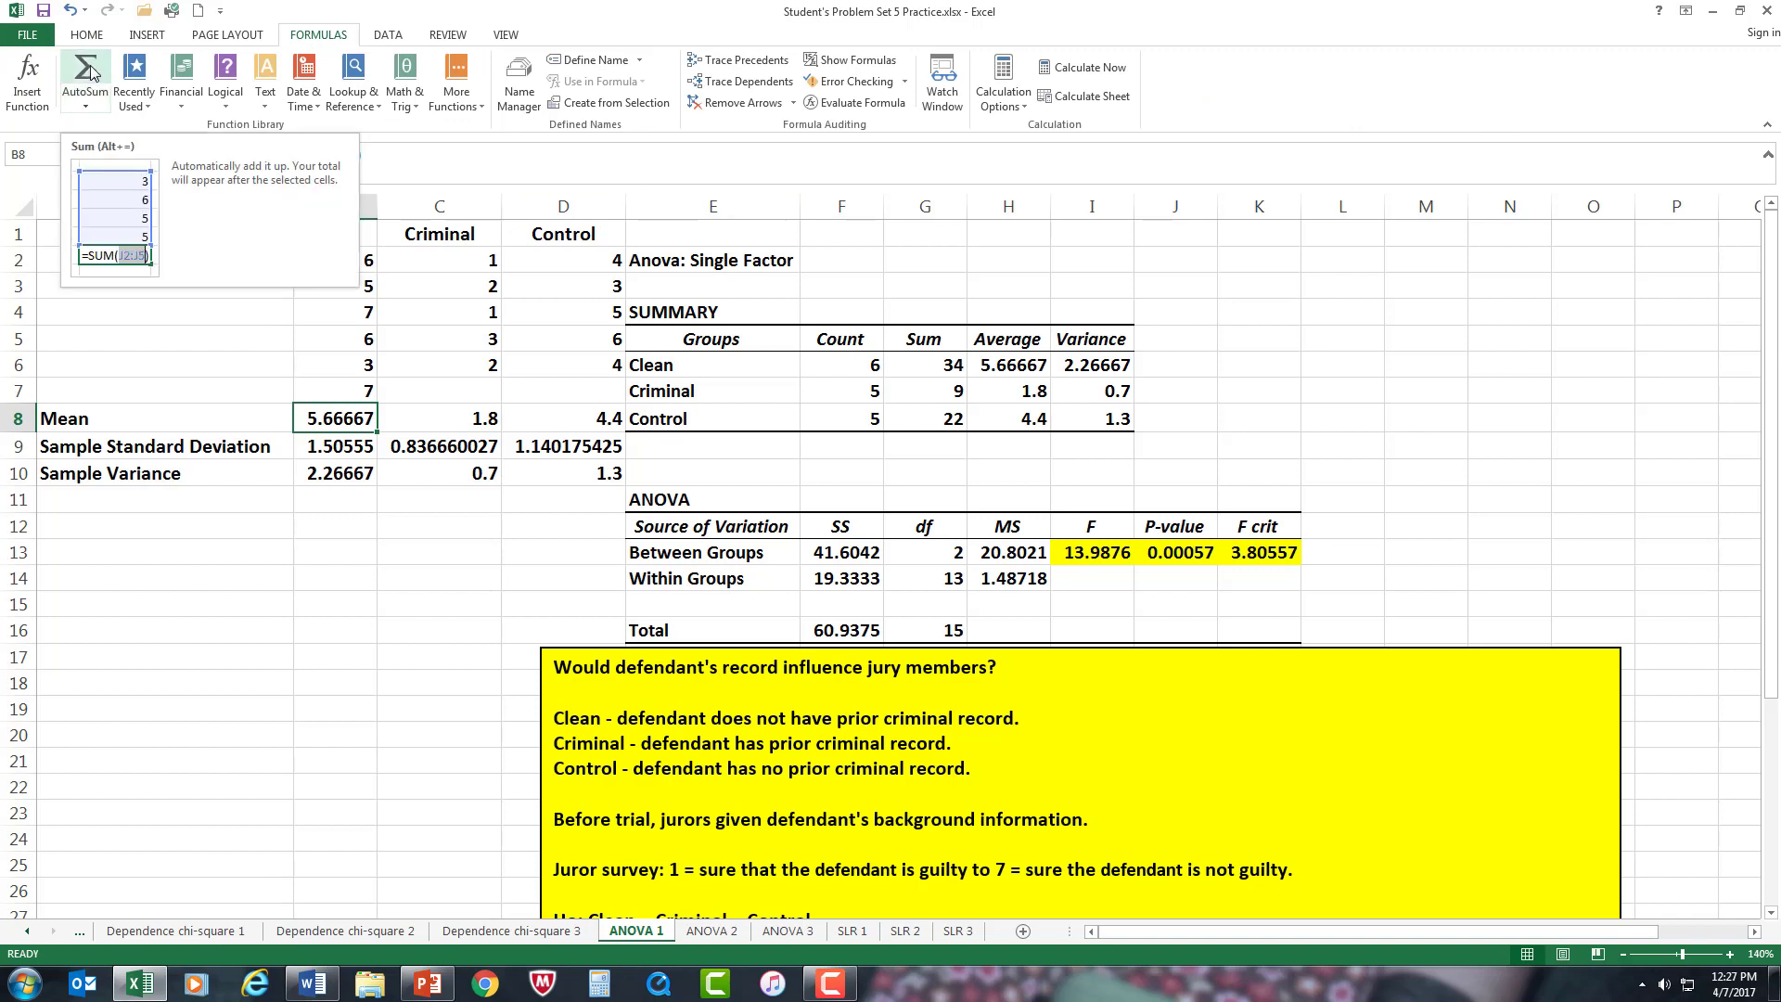
{"action": "left_click", "coordinate": [86, 104]}
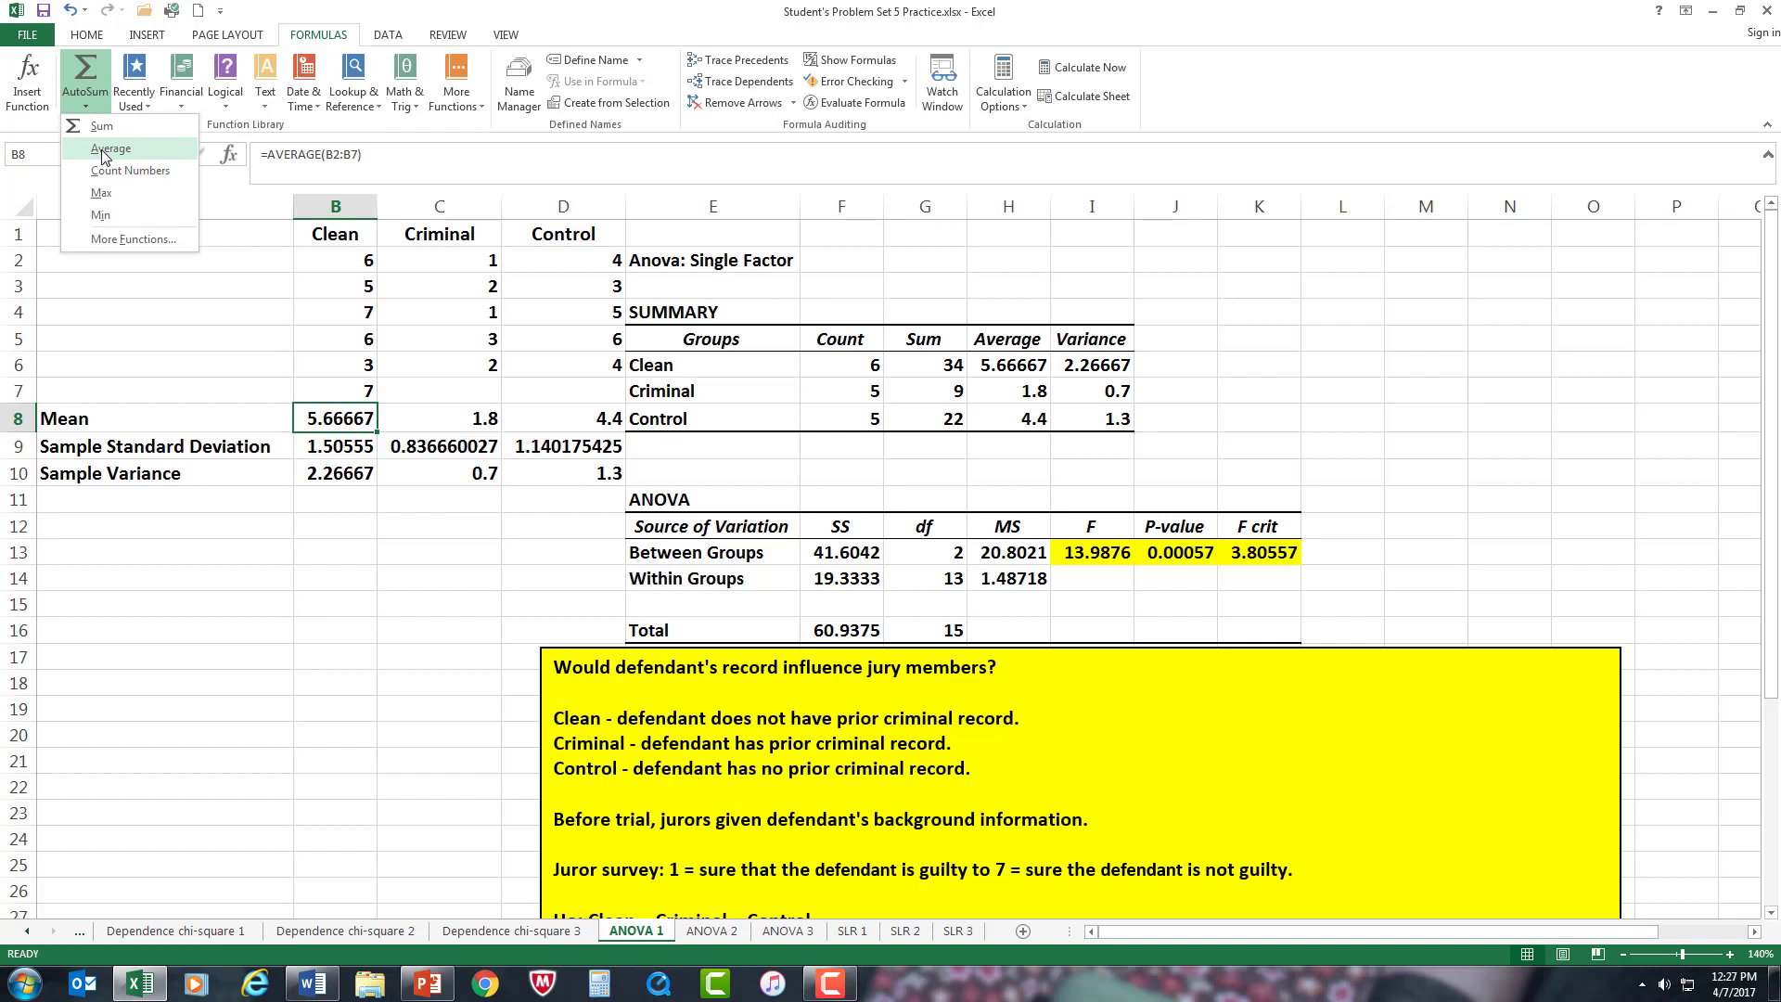
{"action": "left_click", "coordinate": [322, 580]}
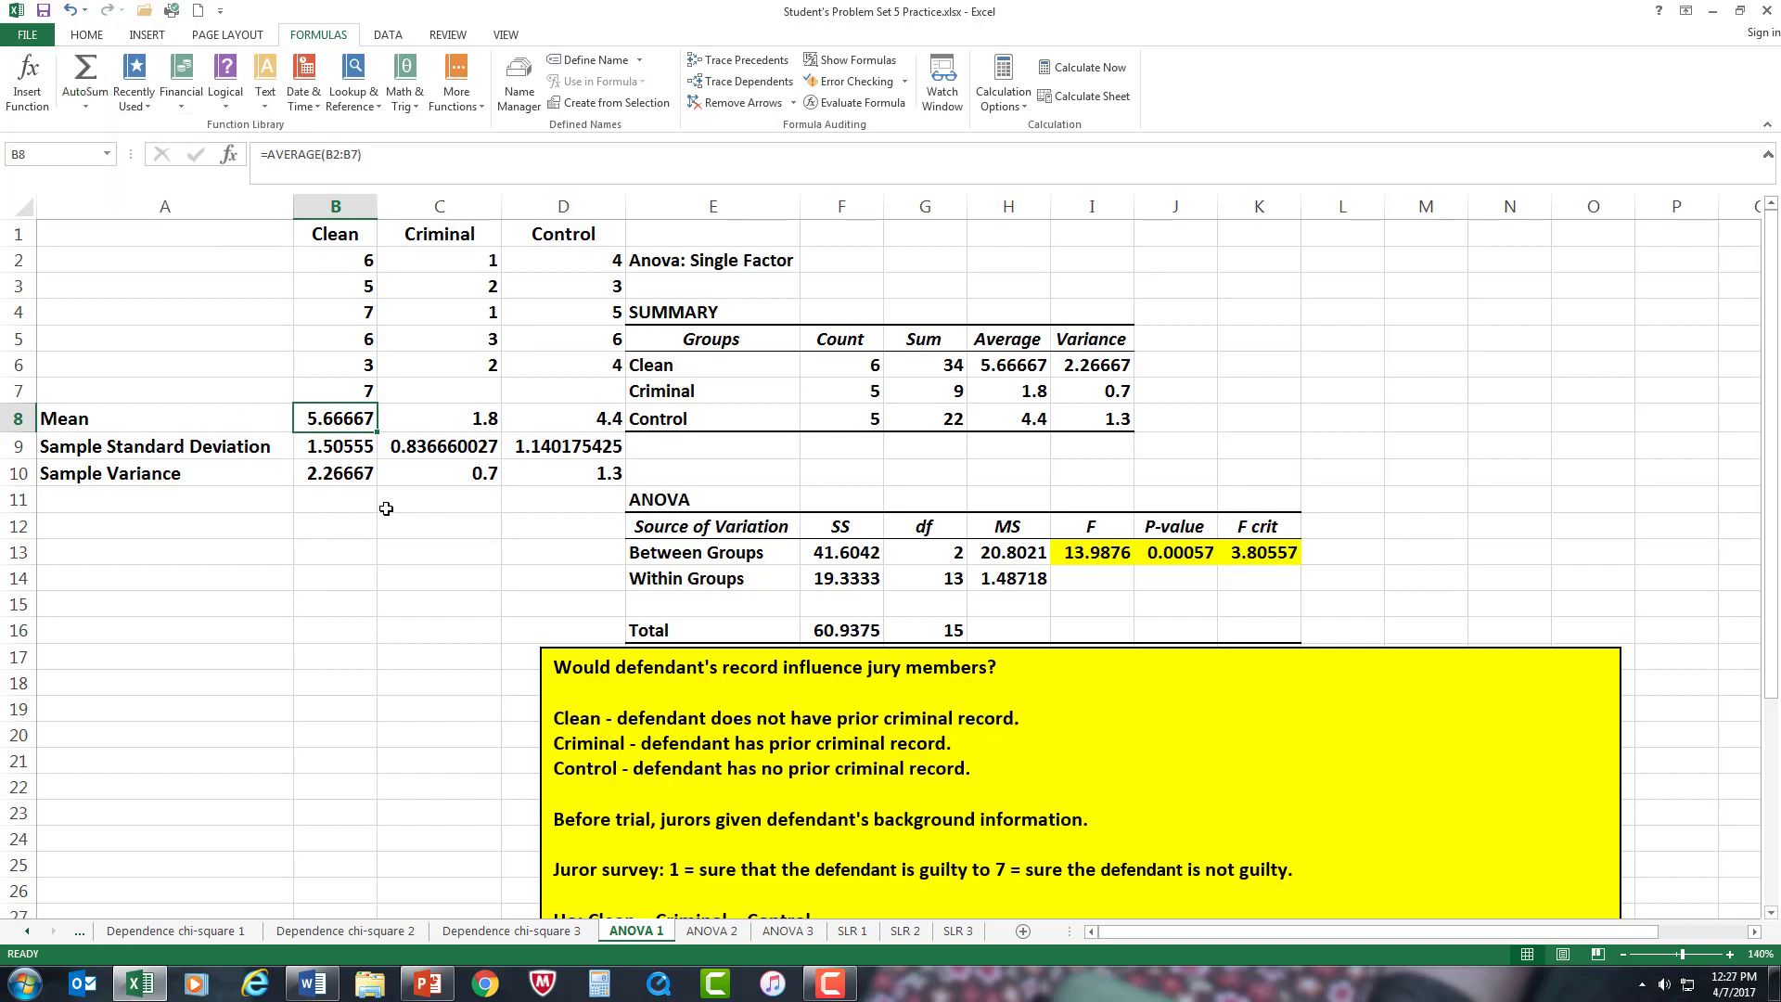
{"action": "left_click", "coordinate": [453, 418]}
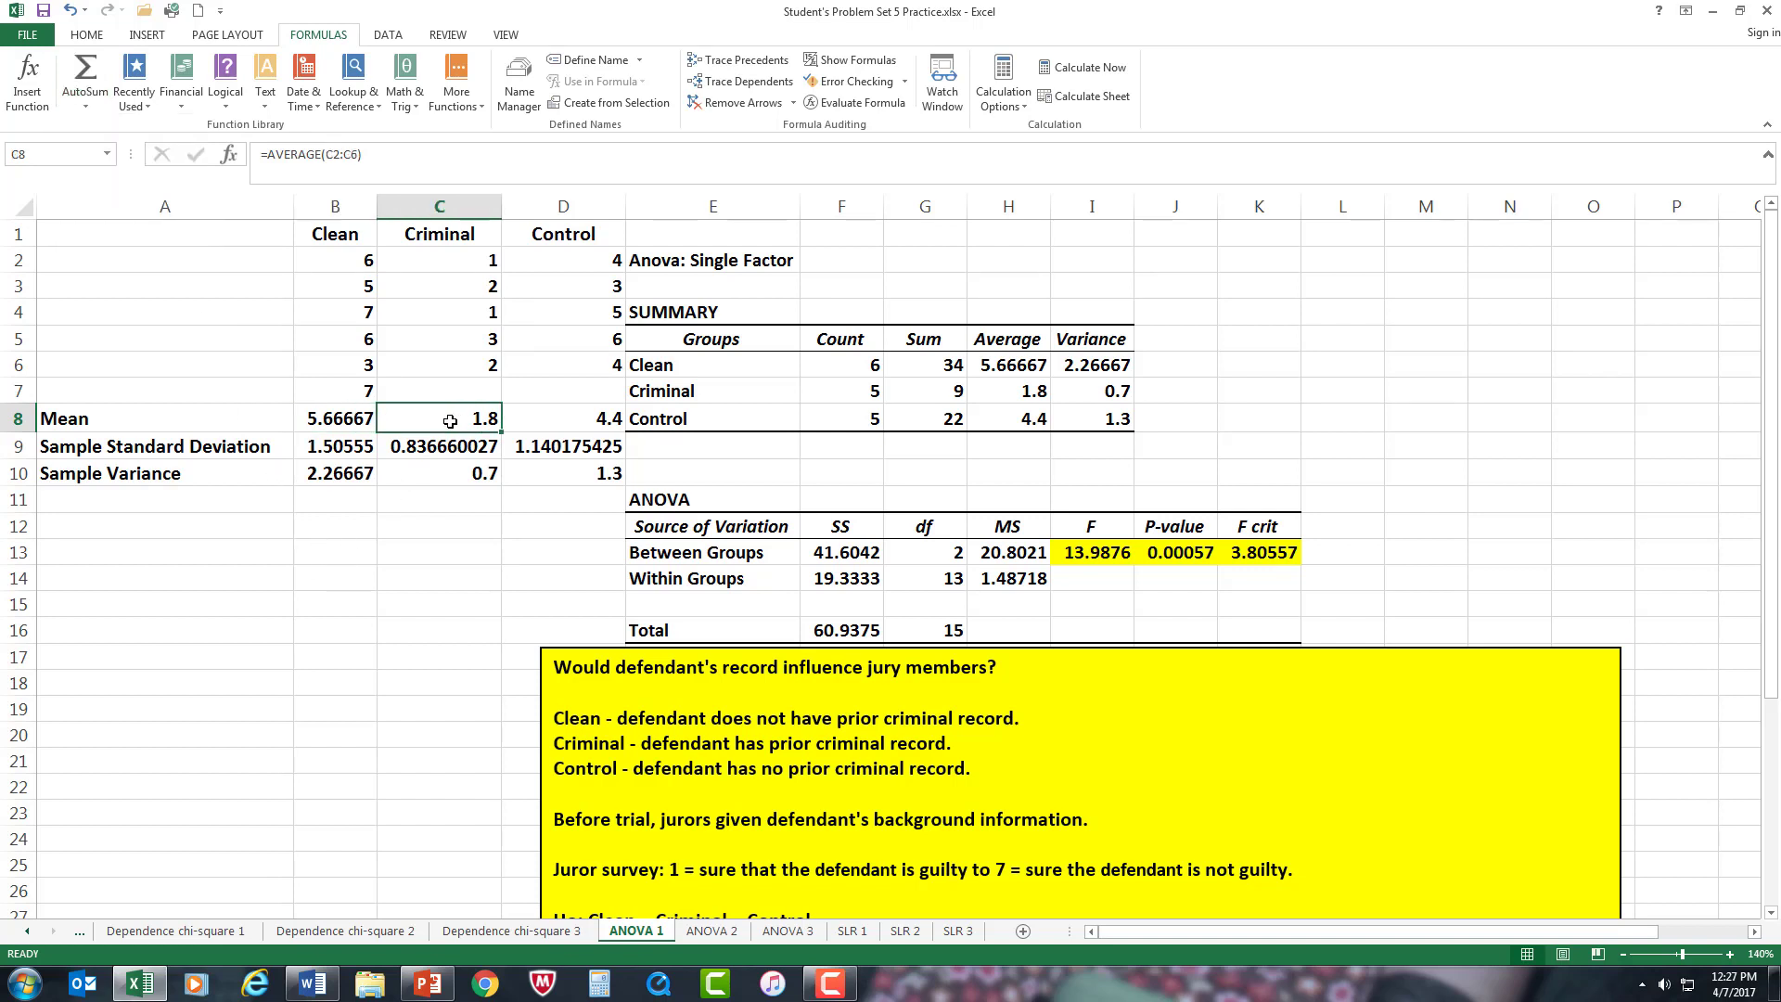
{"action": "left_click", "coordinate": [601, 417]}
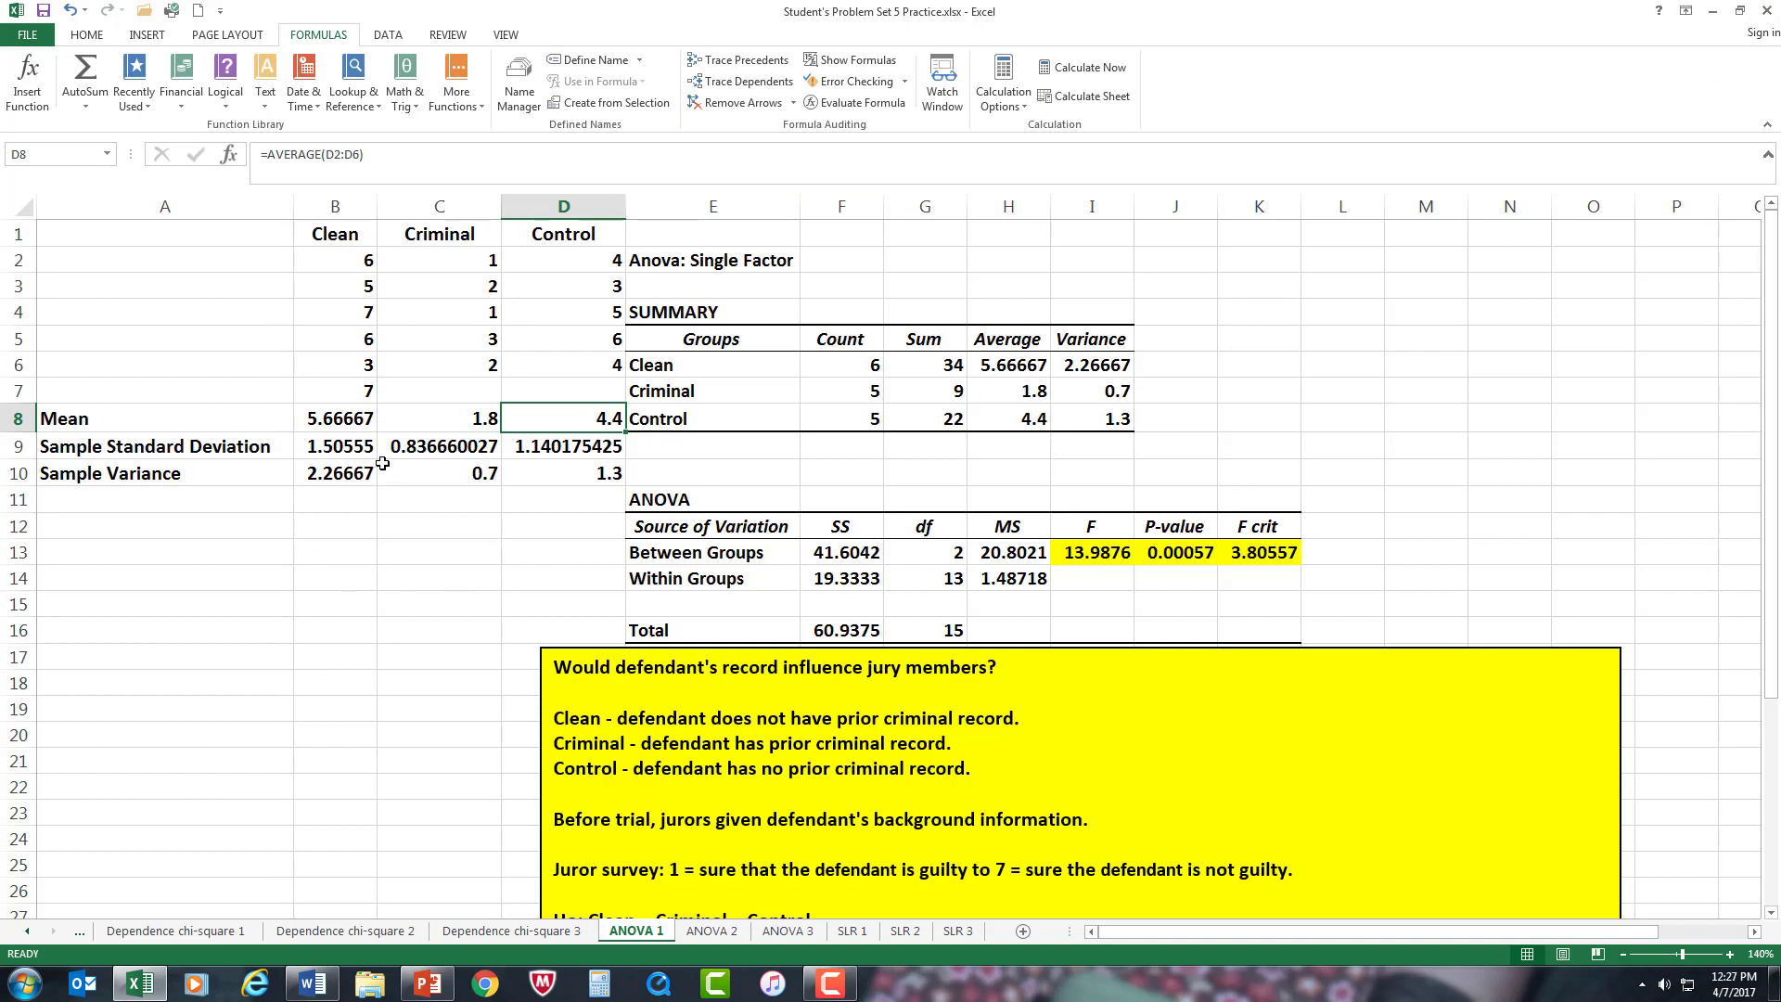
Step: Inspect the sample standard deviation formulas for the three groups and locate STDEV.S among the statistical functions
{"action": "left_click", "coordinate": [353, 448]}
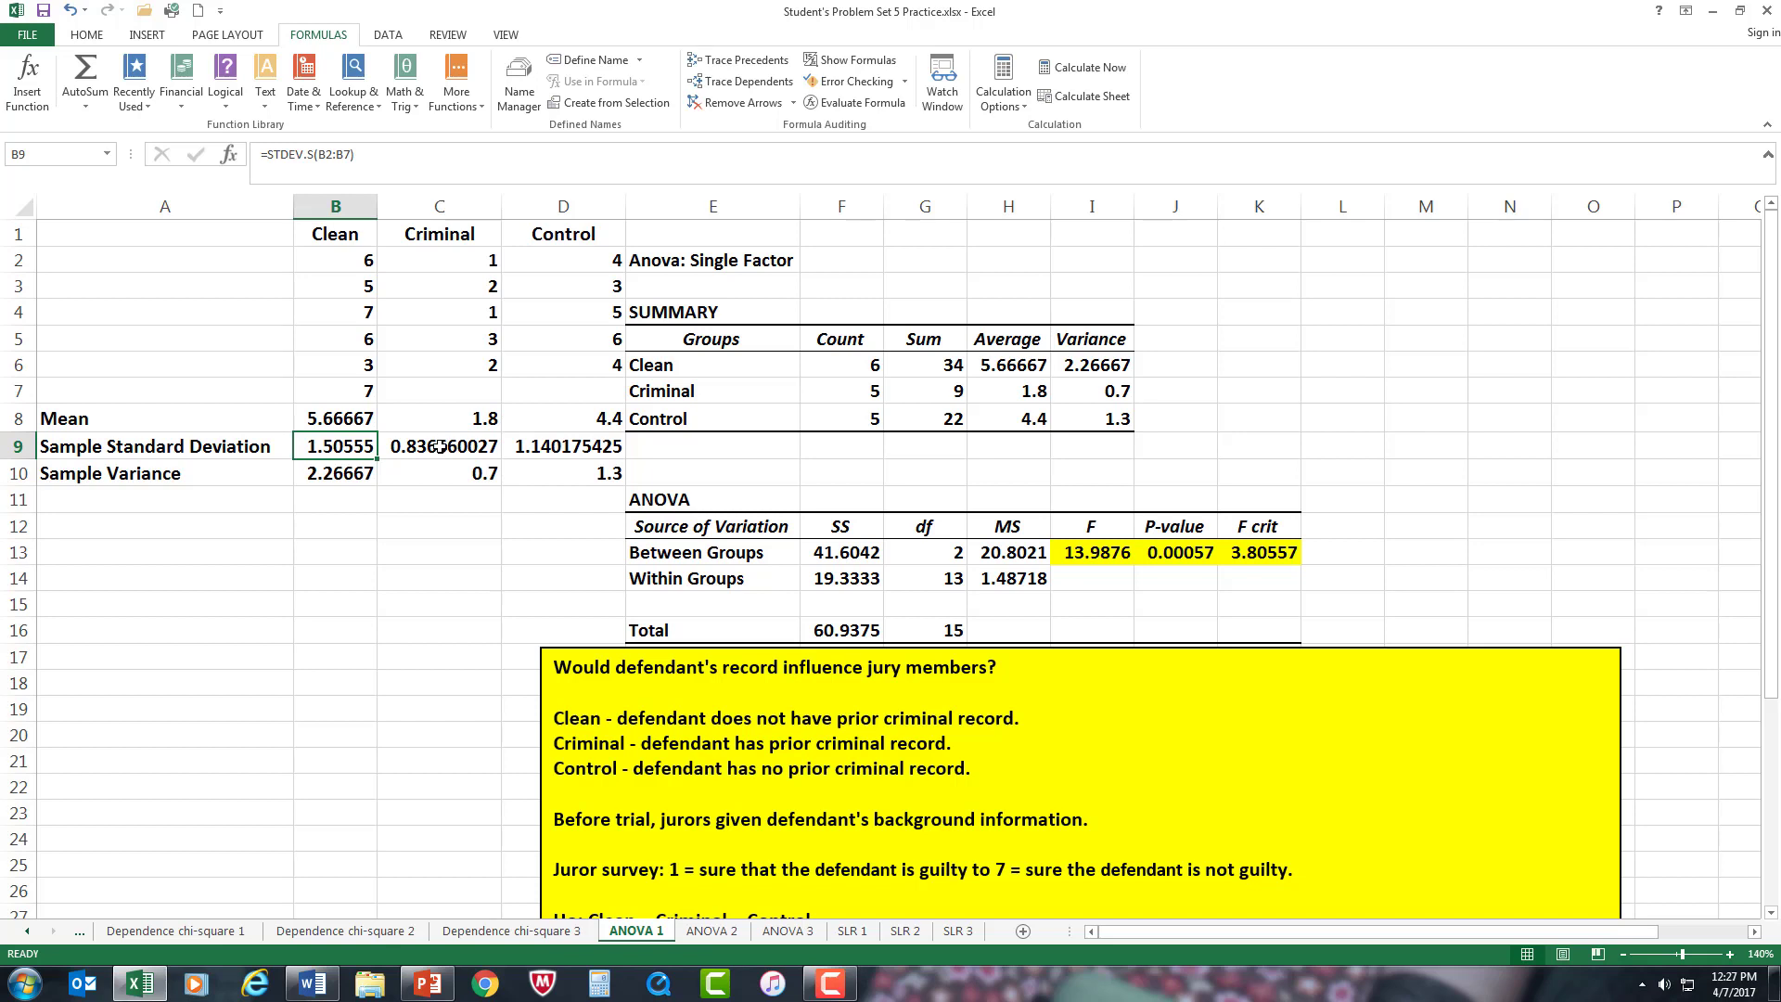
{"action": "left_click", "coordinate": [477, 114]}
{"action": "mouse_move", "coordinate": [487, 126]}
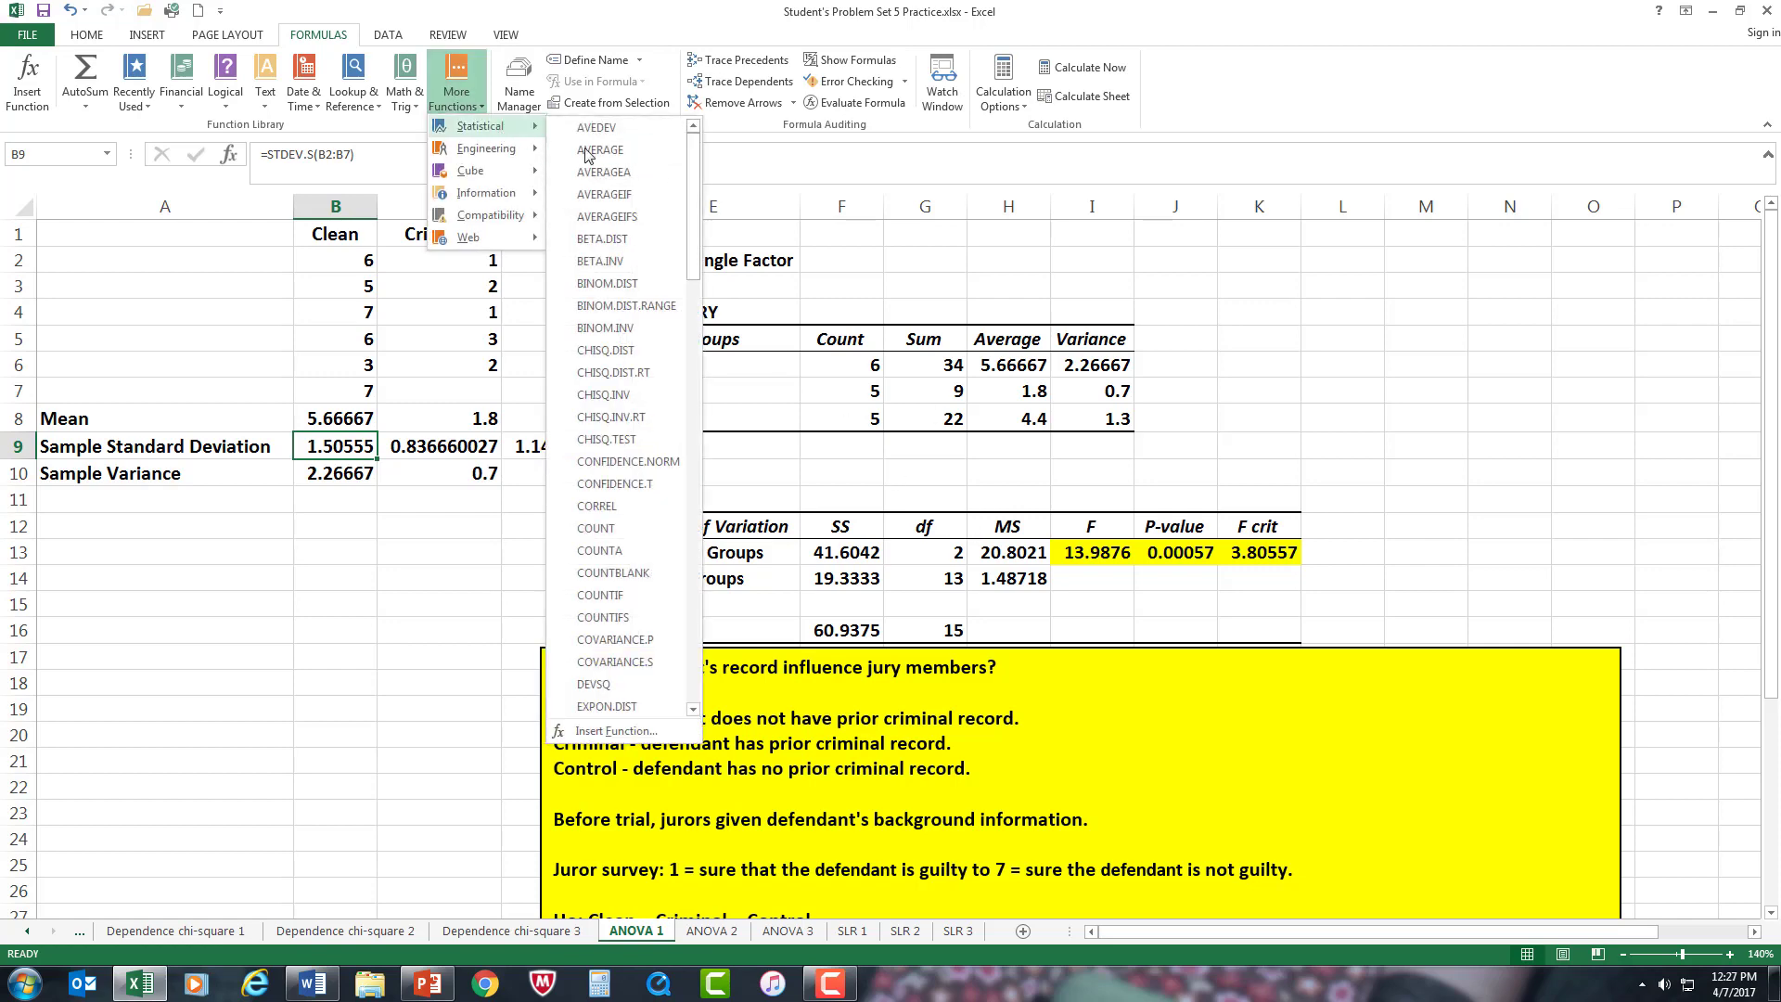
{"action": "left_click_drag", "start_coordinate": [691, 154], "coordinate": [696, 566]}
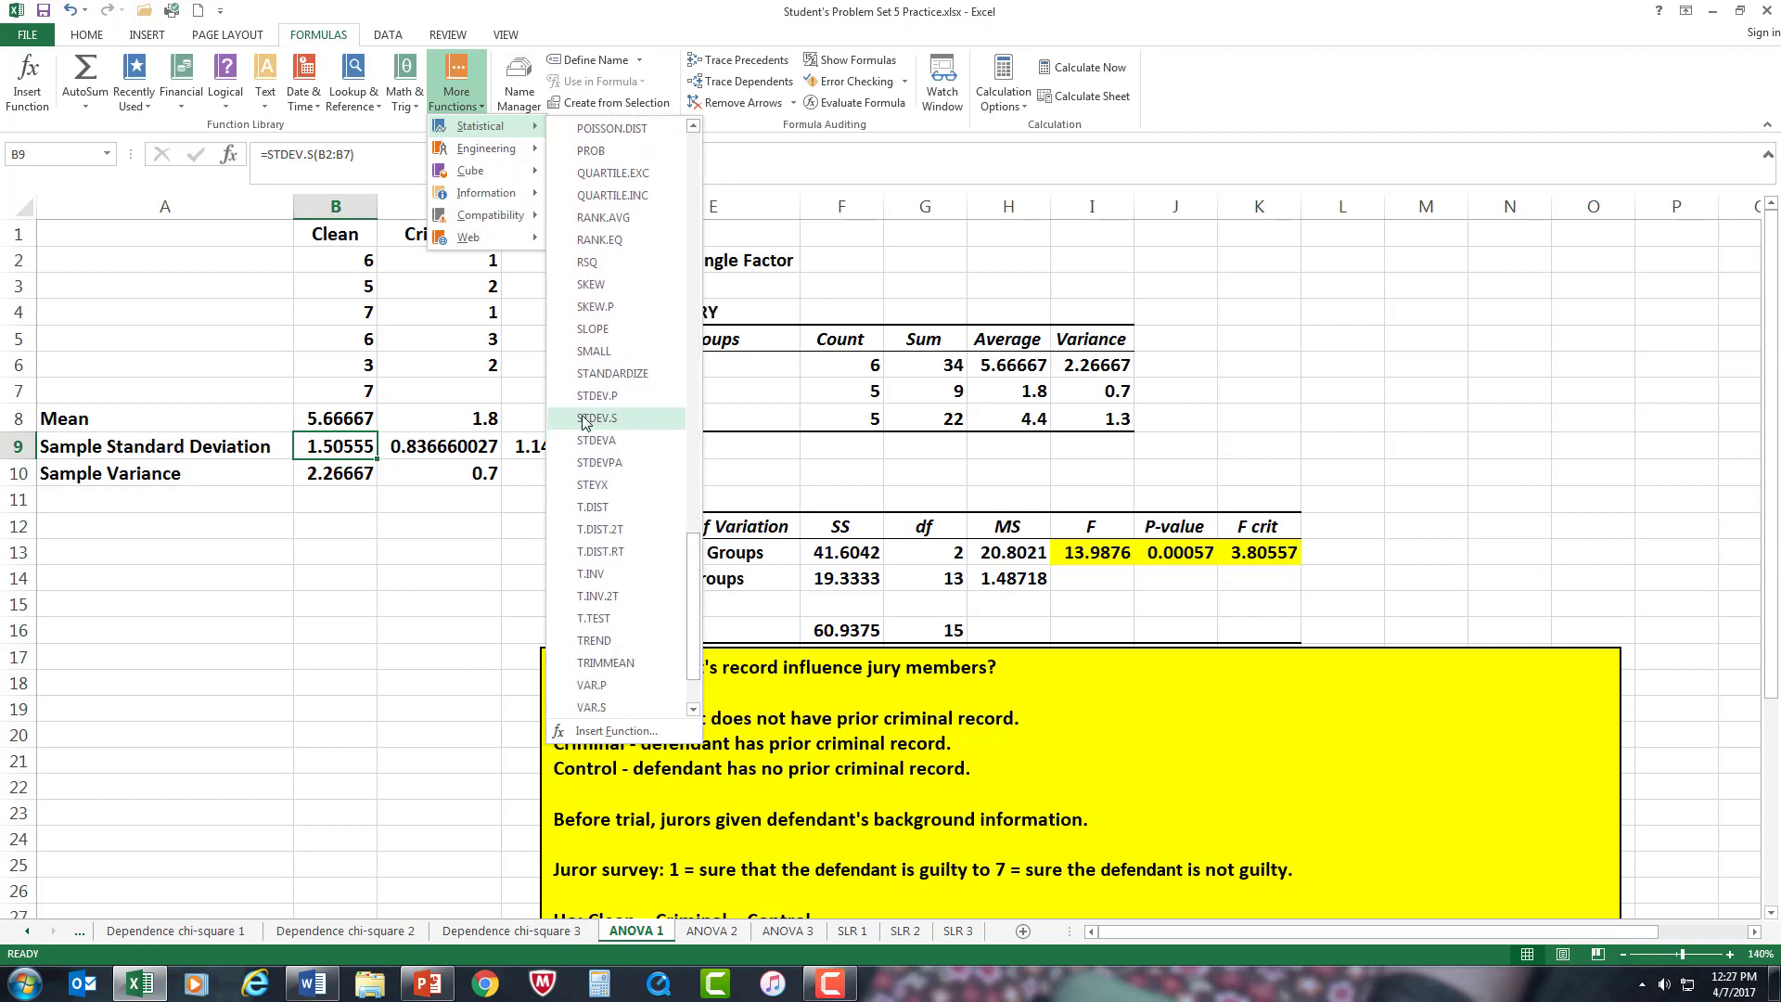
{"action": "left_click", "coordinate": [444, 546]}
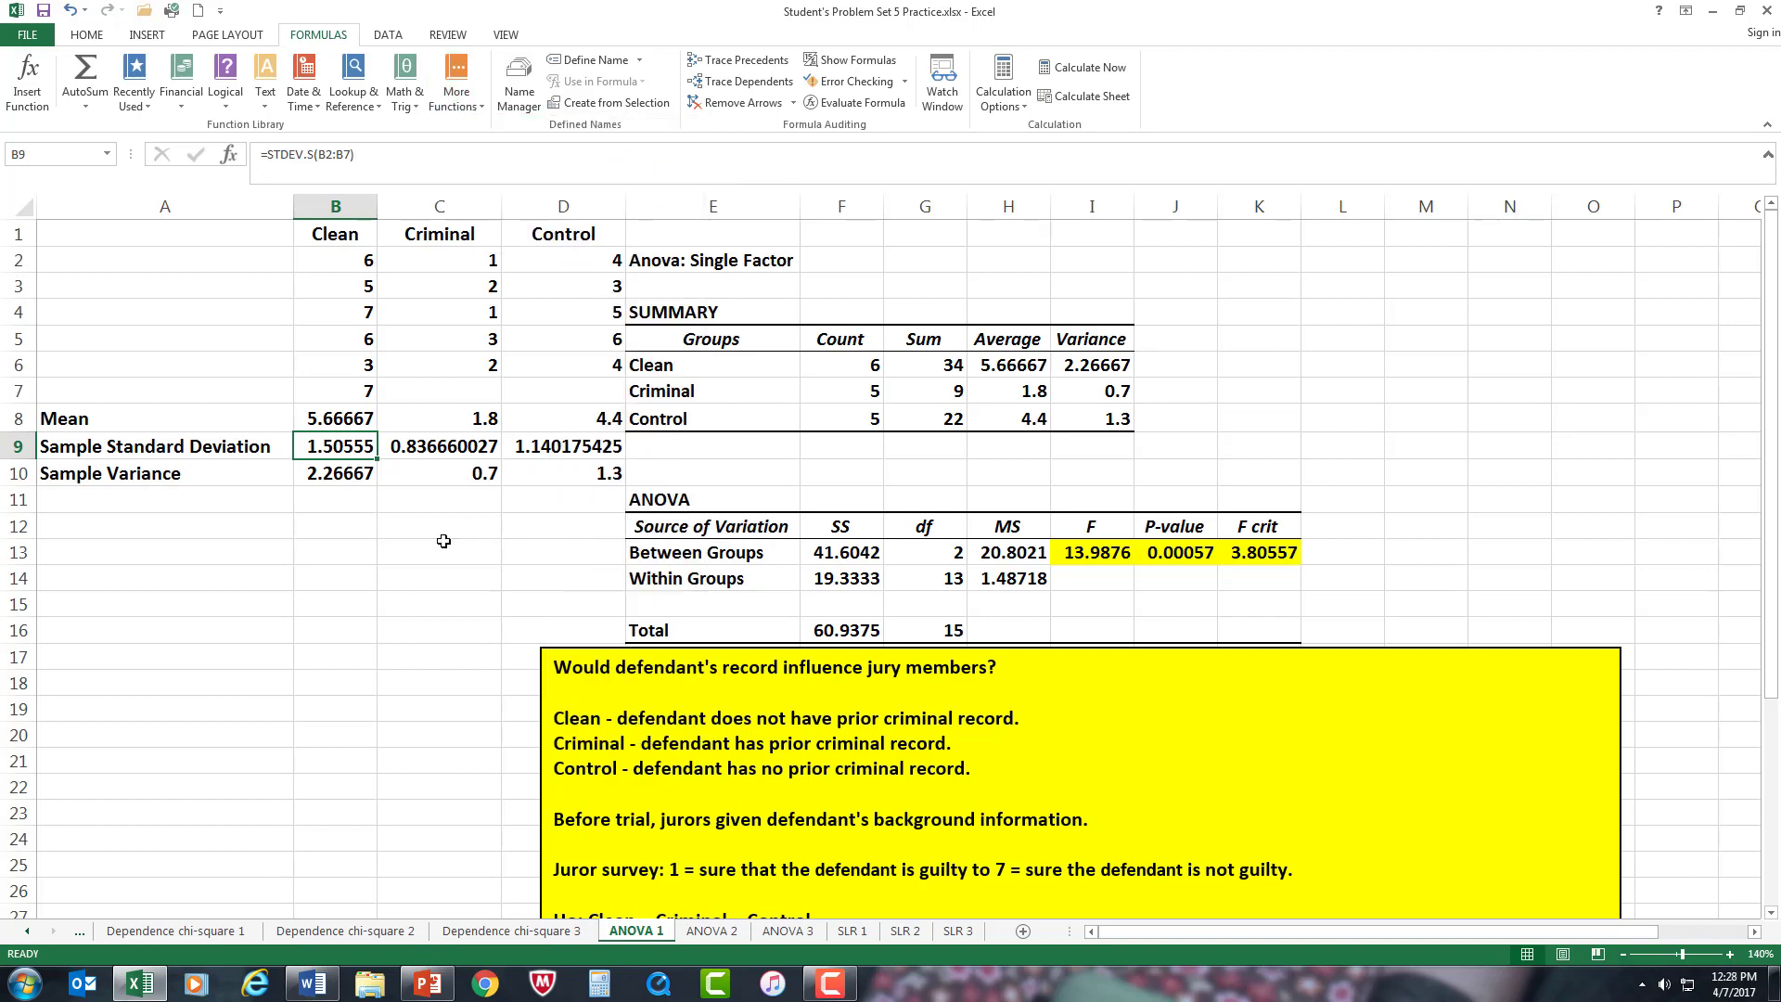
{"action": "left_click", "coordinate": [463, 445]}
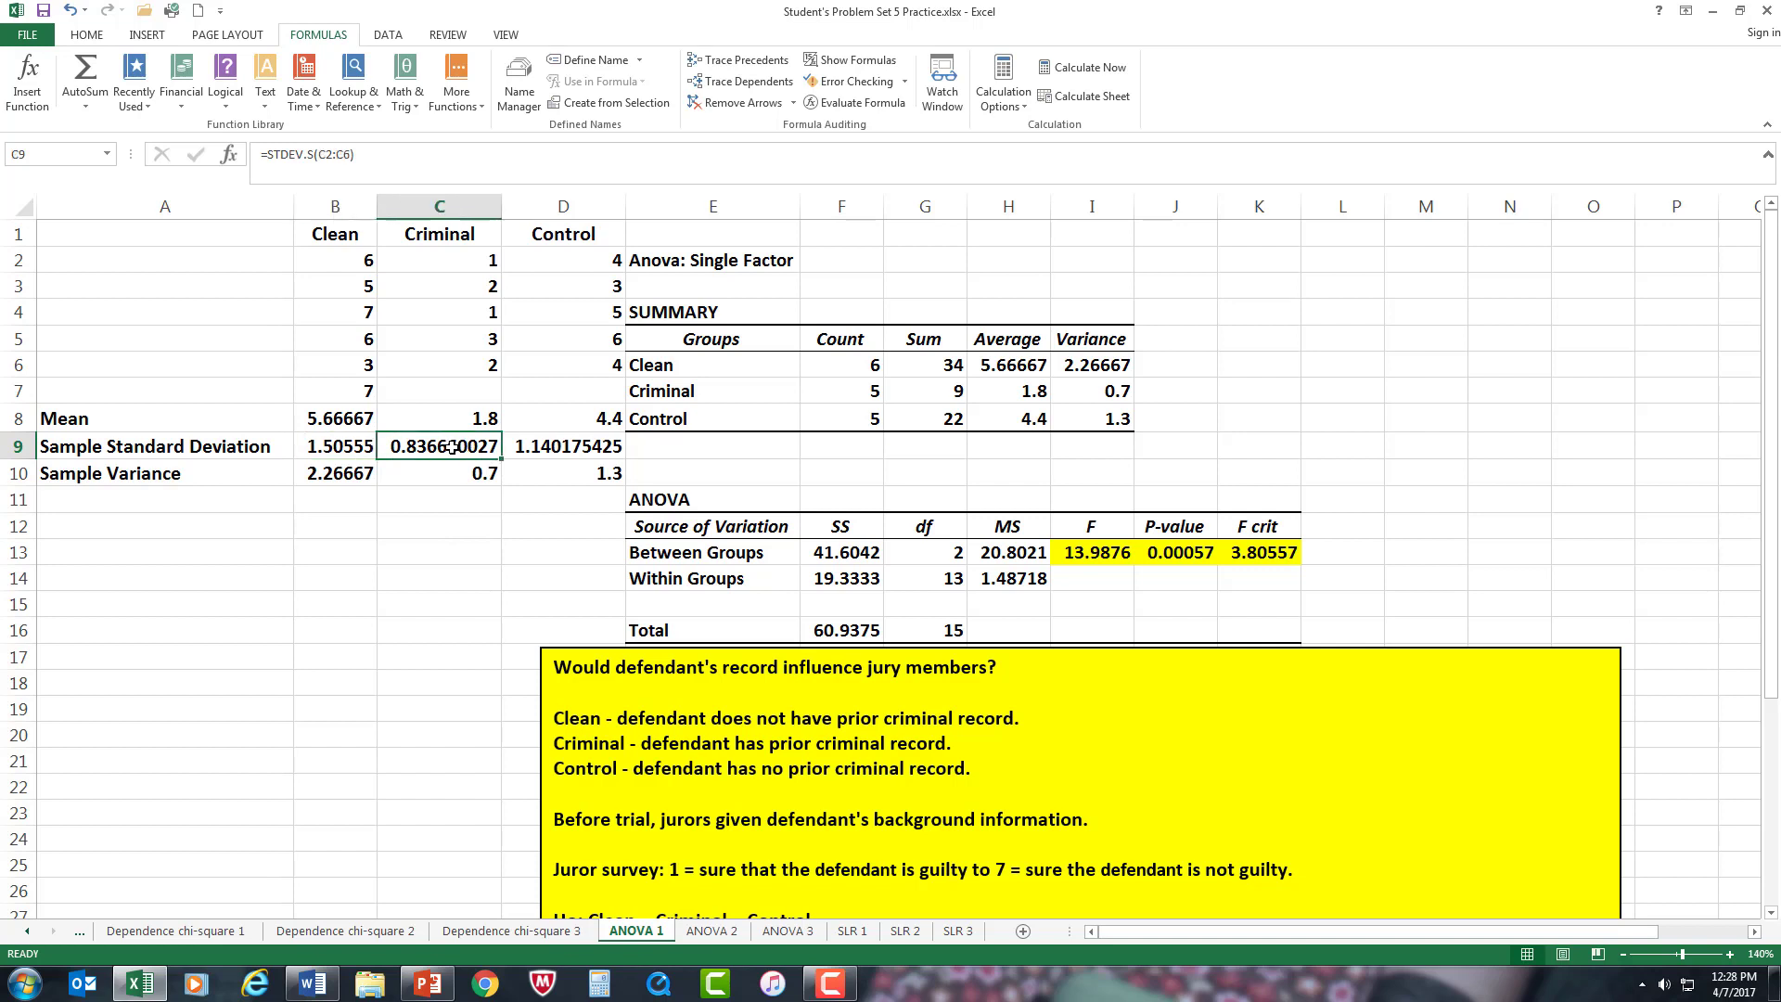
{"action": "left_click", "coordinate": [557, 447]}
Step: Inspect the VAR.S formulas behind the sample variances of the Clean, Criminal and Control groups
{"action": "left_click", "coordinate": [326, 471]}
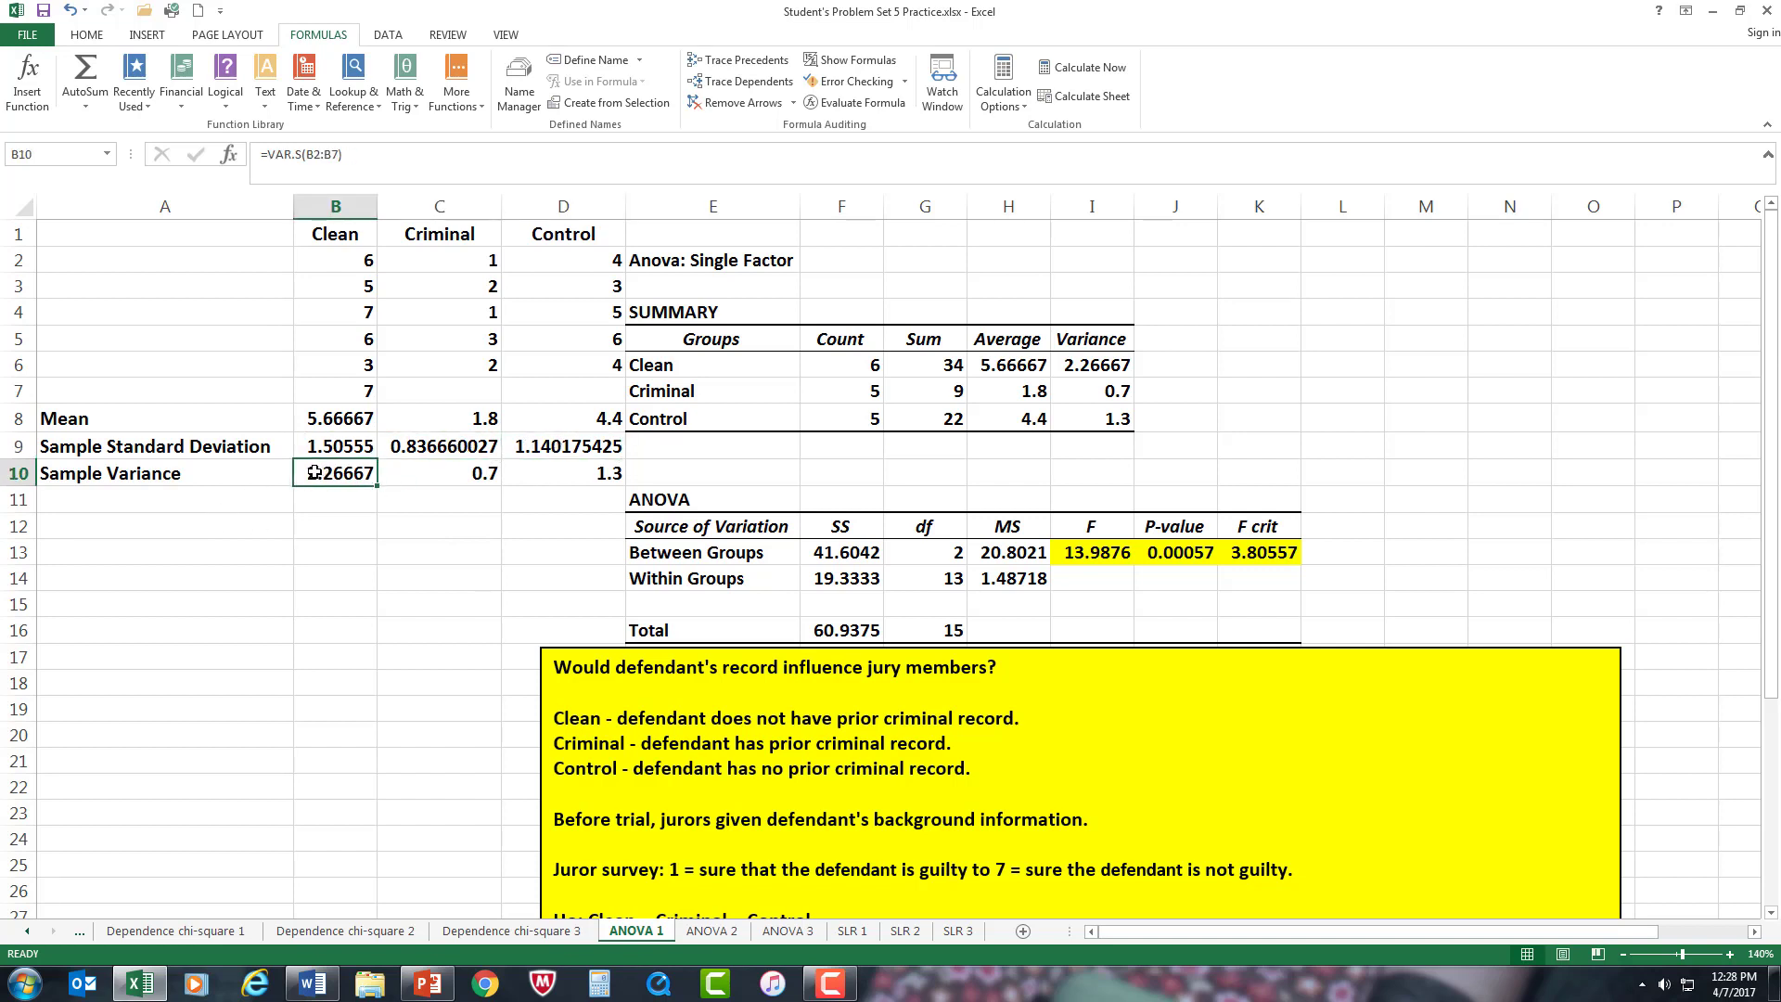
{"action": "left_click", "coordinate": [469, 470]}
{"action": "left_click", "coordinate": [584, 469]}
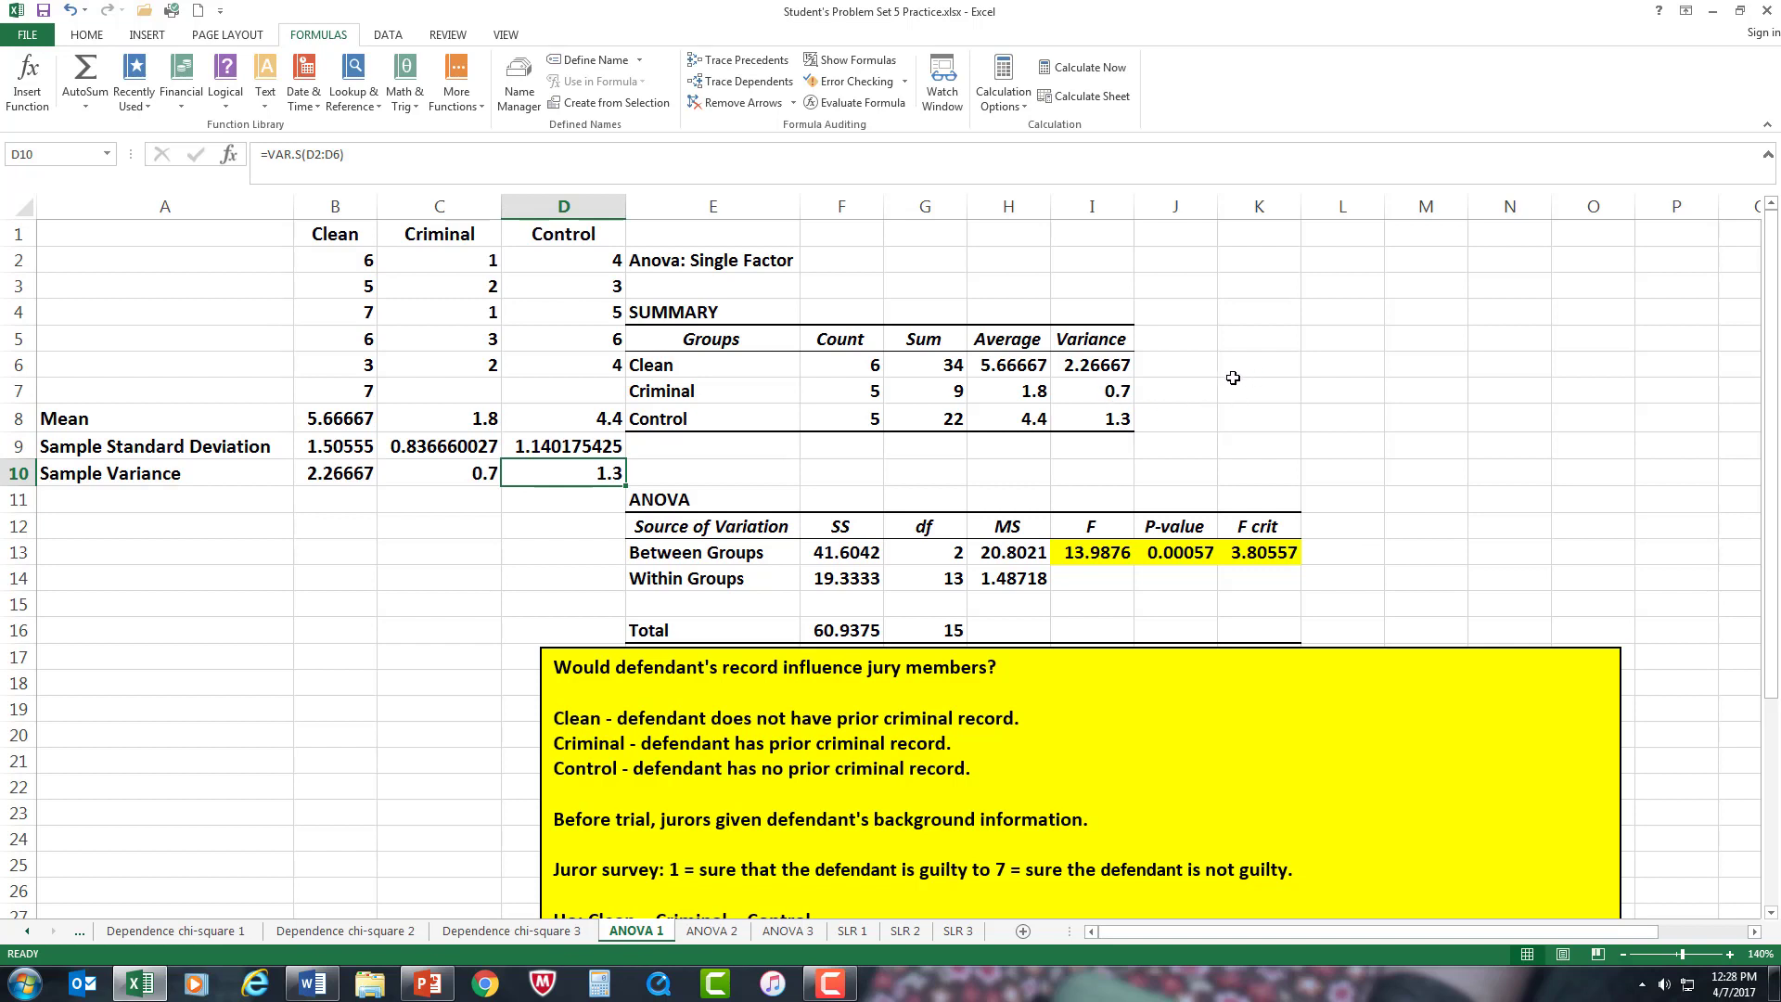
{"action": "left_click", "coordinate": [269, 575]}
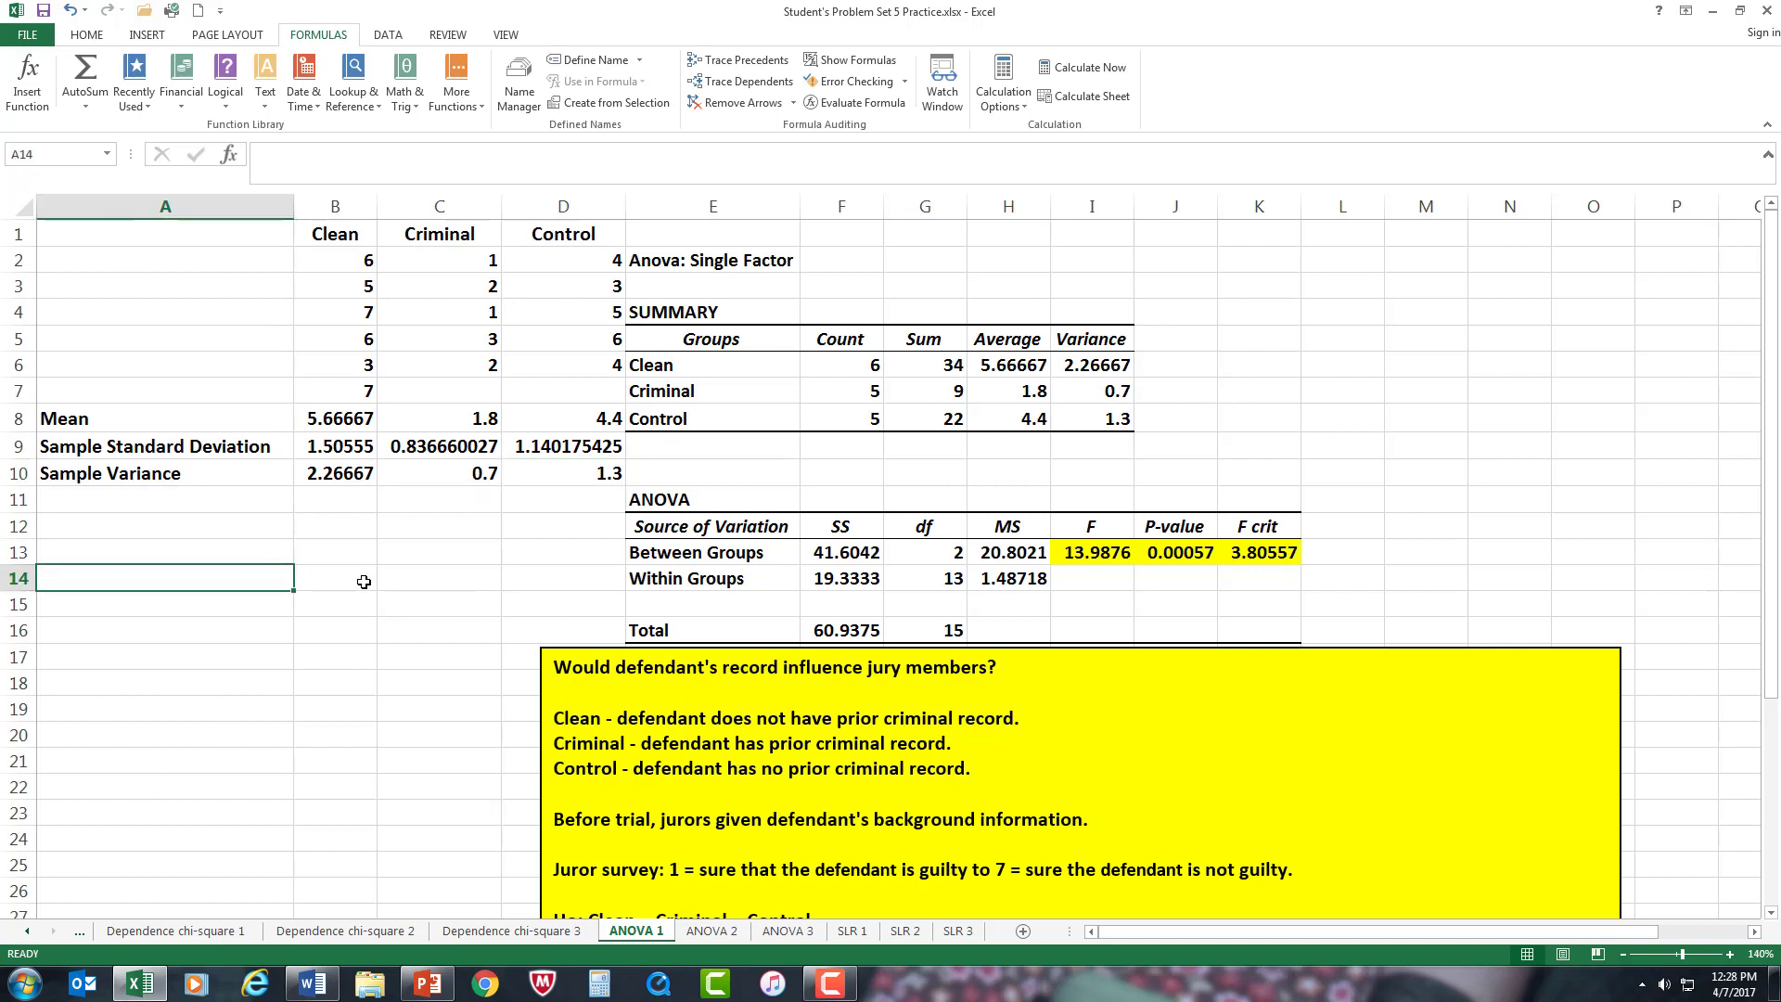
Step: Set up an Anova: Single Factor analysis on input range B1:D7 with labels in the first row, and cancel without running it
{"action": "left_click", "coordinate": [388, 36]}
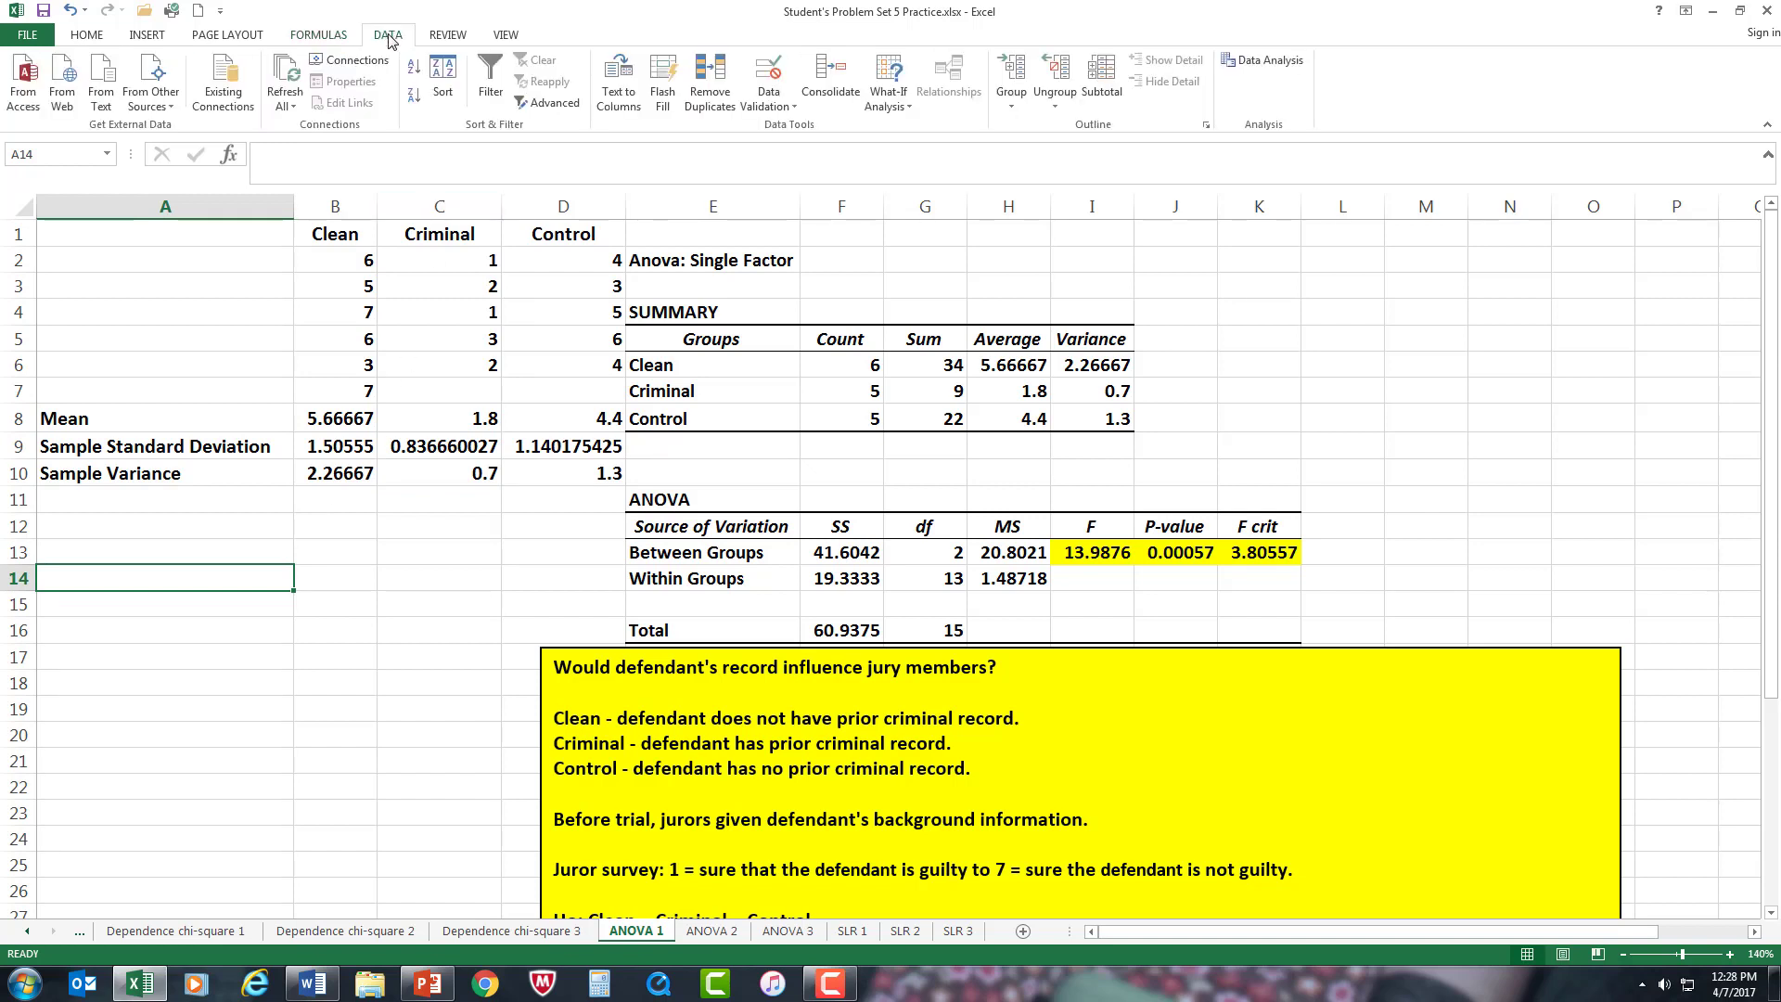
{"action": "left_click", "coordinate": [1273, 63]}
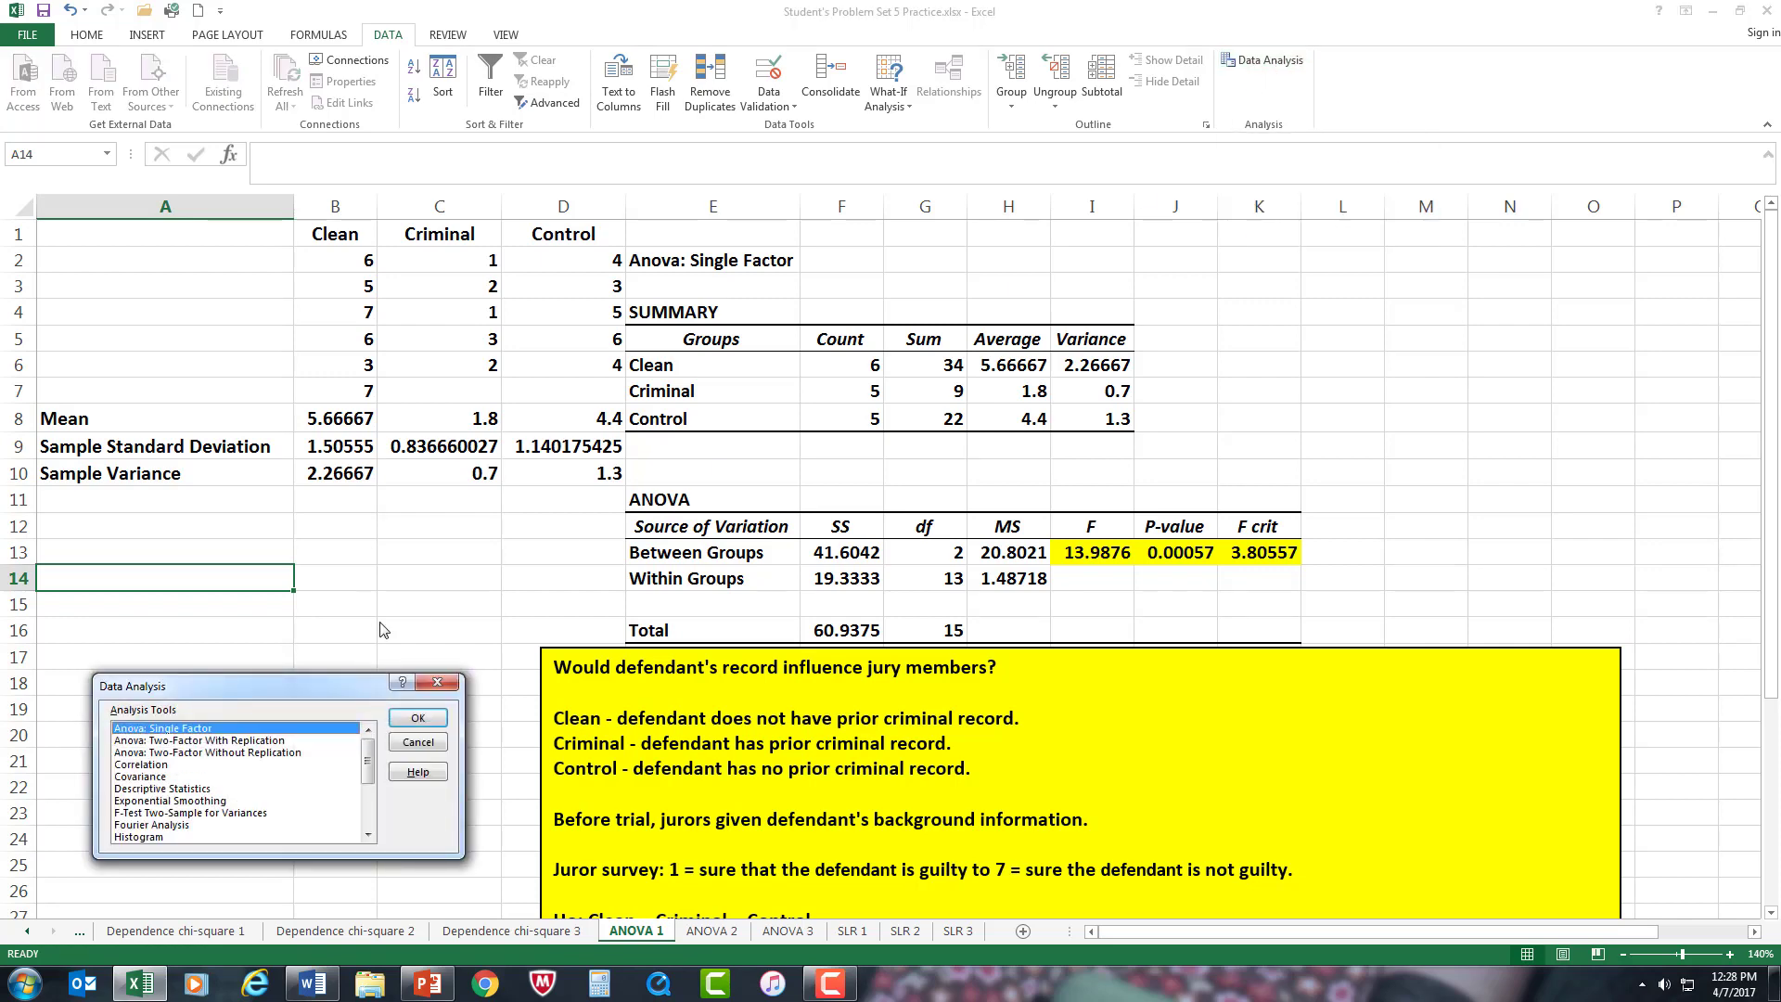
{"action": "left_click_drag", "start_coordinate": [314, 691], "coordinate": [1312, 102]}
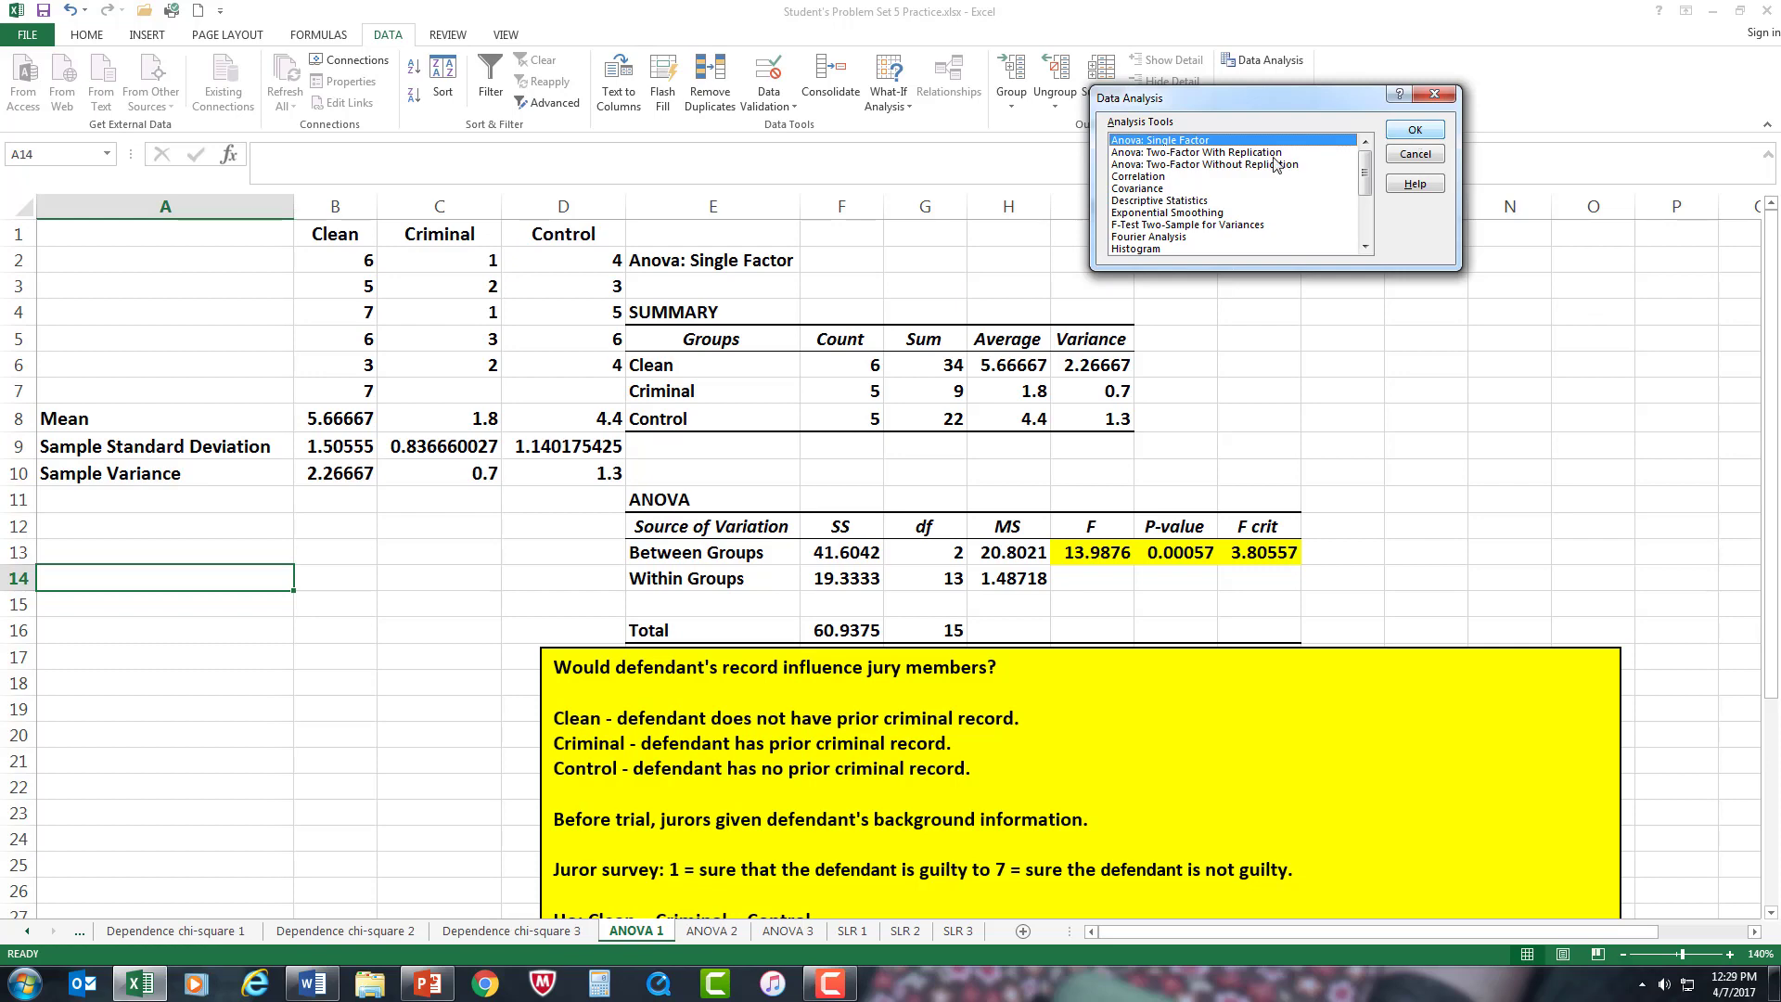
{"action": "left_click", "coordinate": [1414, 133]}
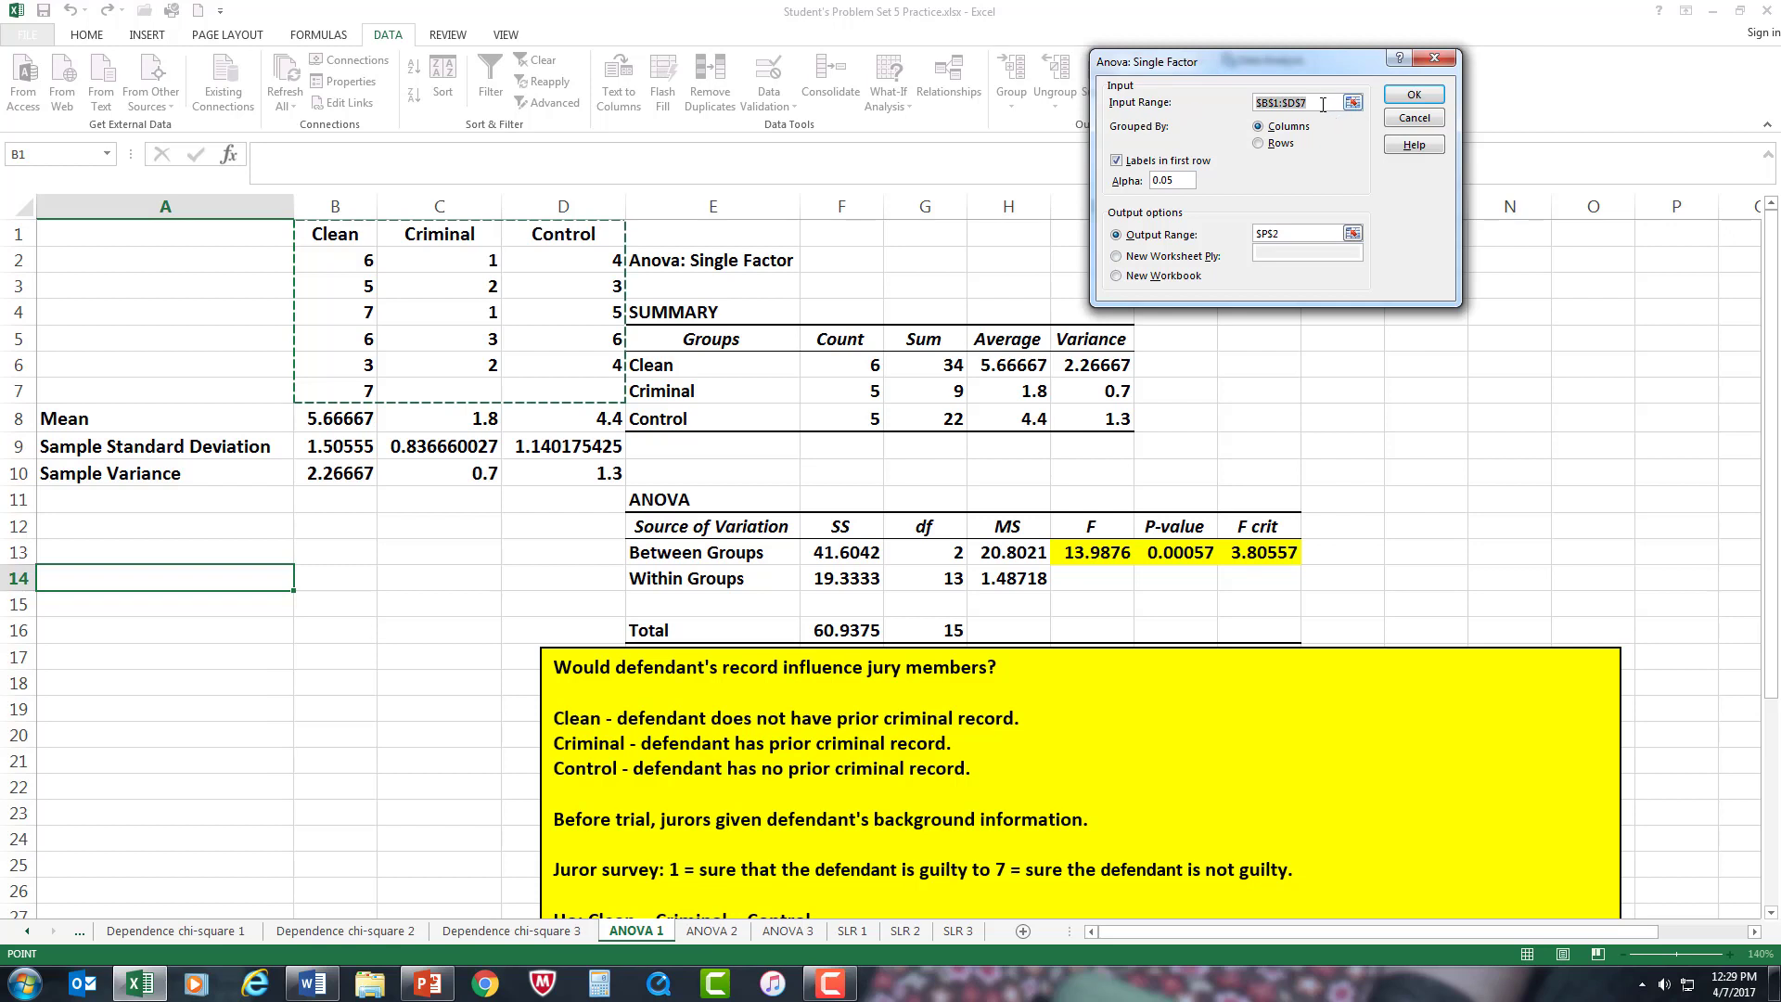
{"action": "left_click_drag", "start_coordinate": [346, 236], "coordinate": [568, 385]}
{"action": "left_click", "coordinate": [1116, 161]}
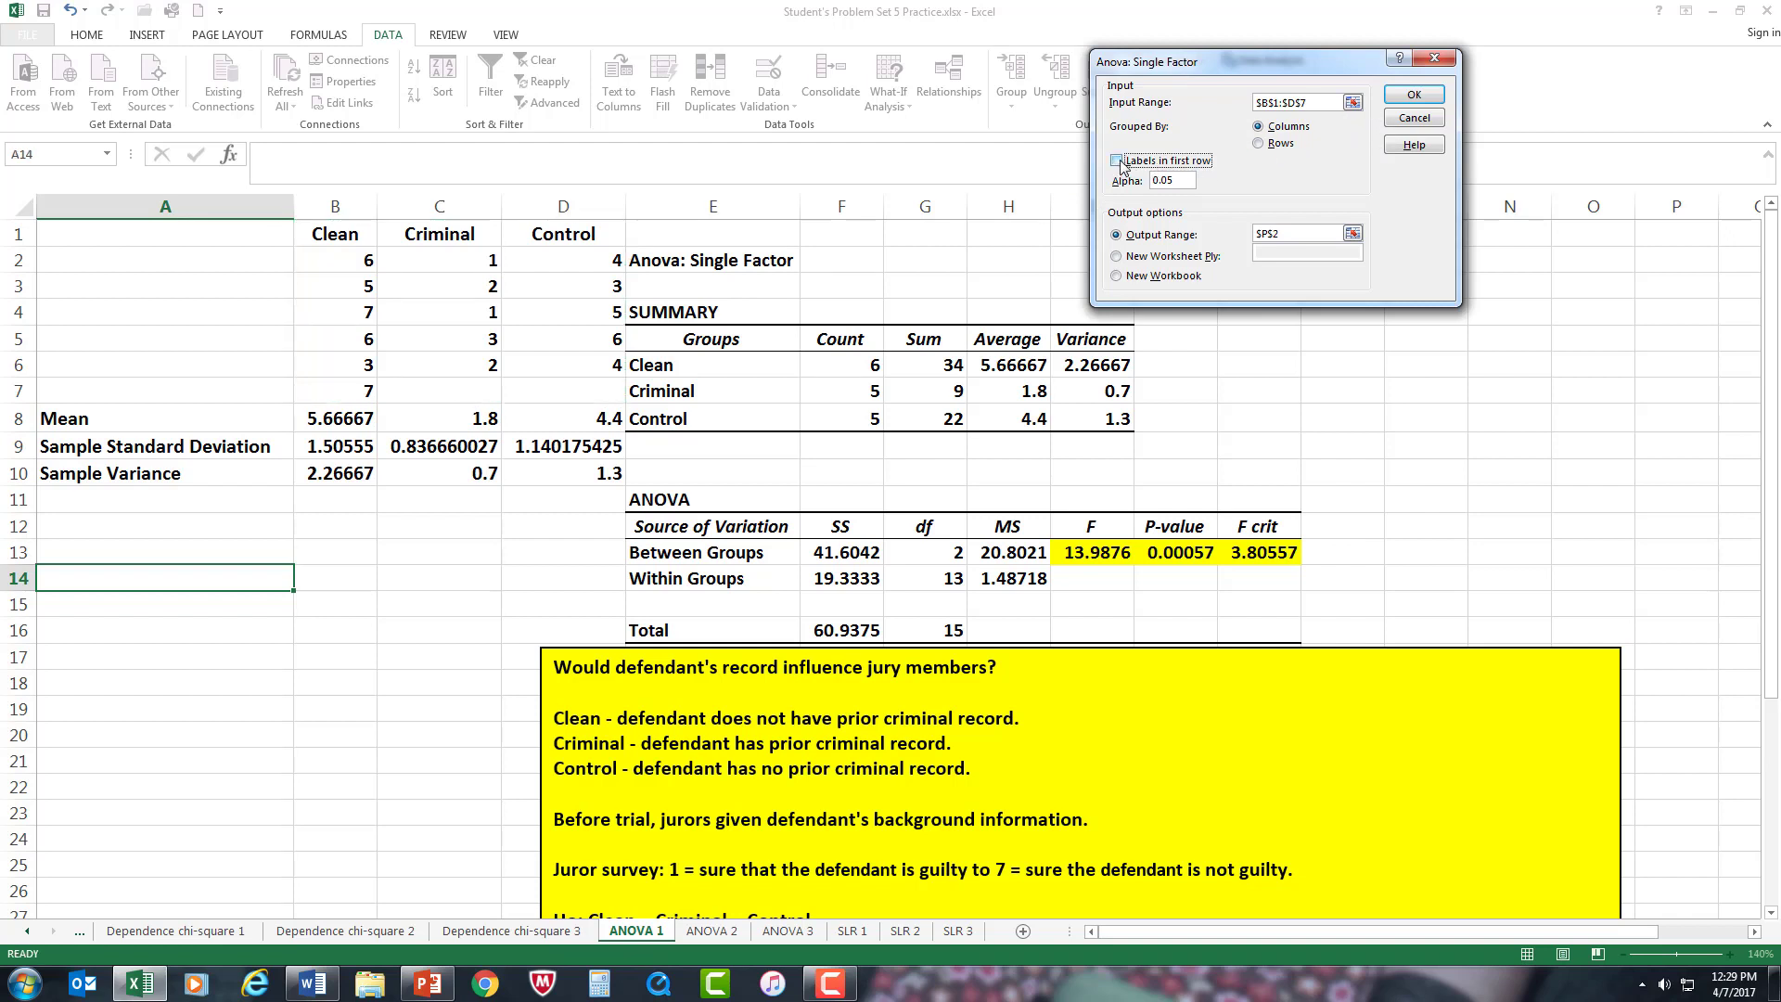
{"action": "left_click", "coordinate": [1118, 161]}
{"action": "left_click", "coordinate": [1413, 120]}
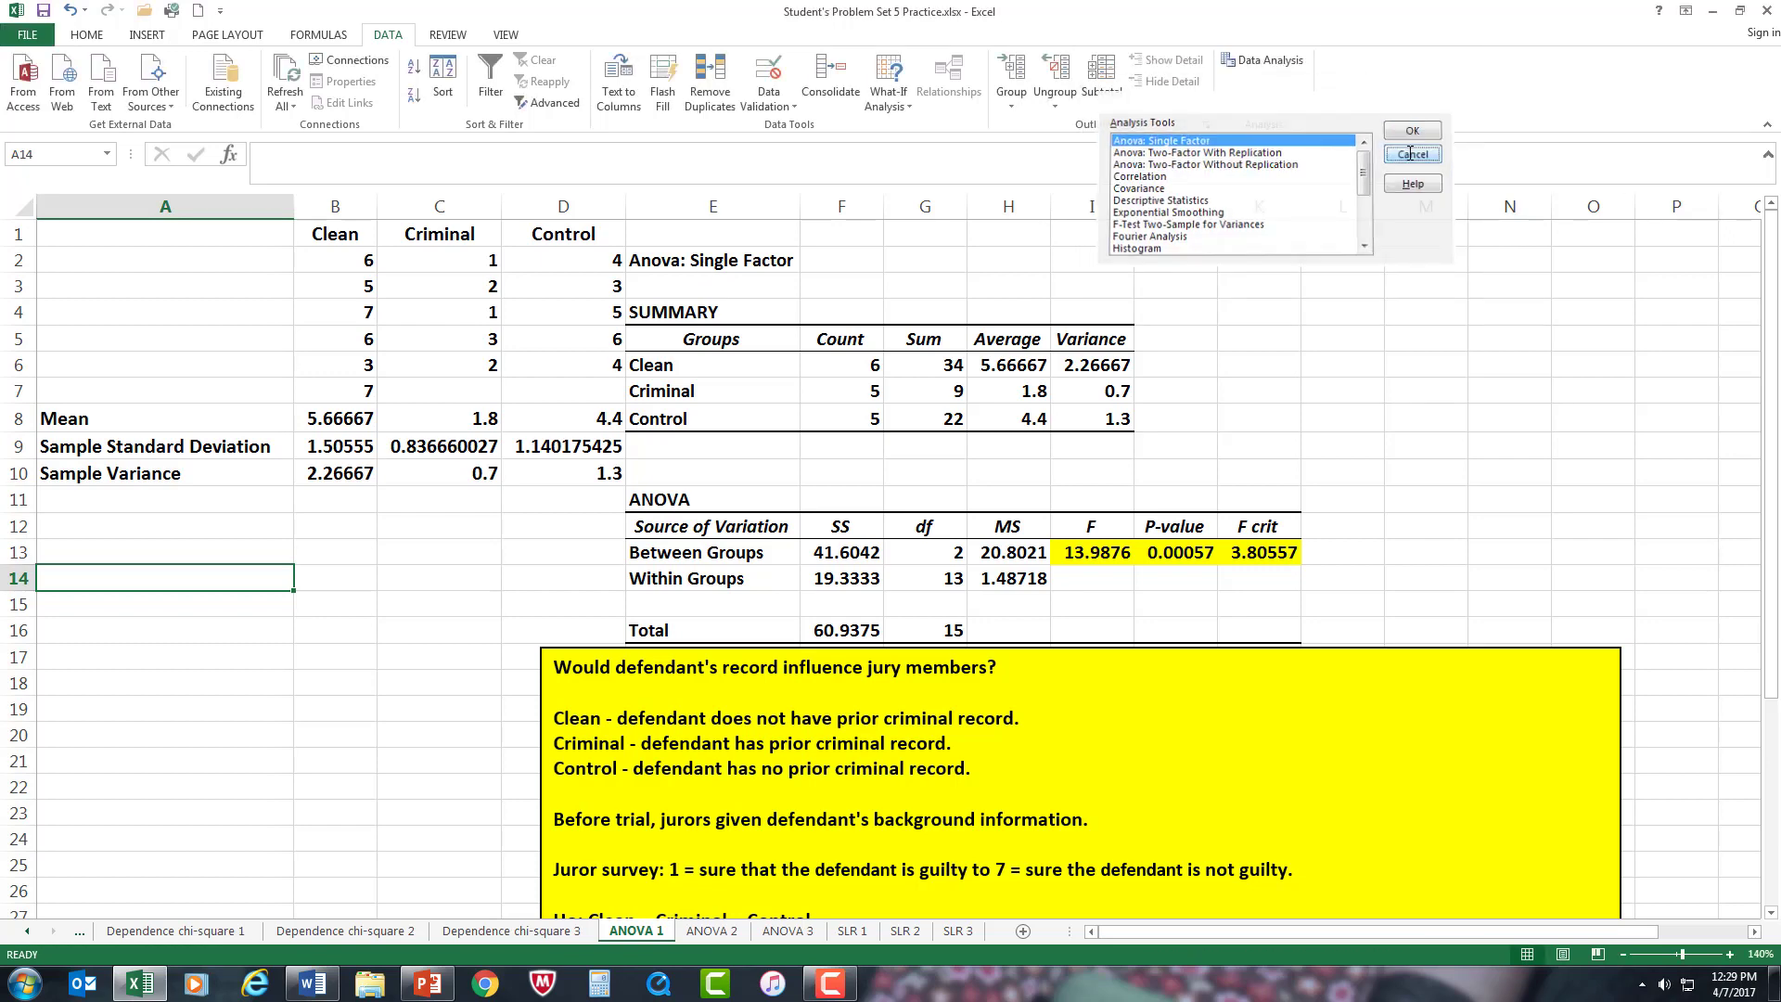
{"action": "left_click", "coordinate": [1411, 153]}
Step: Examine the ANOVA summary, F statistic, p-value and critical value against the written conclusion in the text box
{"action": "scroll", "coordinate": [1394, 248], "scroll_direction": "down", "scroll_amount": 1}
{"action": "scroll", "coordinate": [1394, 247], "scroll_direction": "up", "scroll_amount": 1}
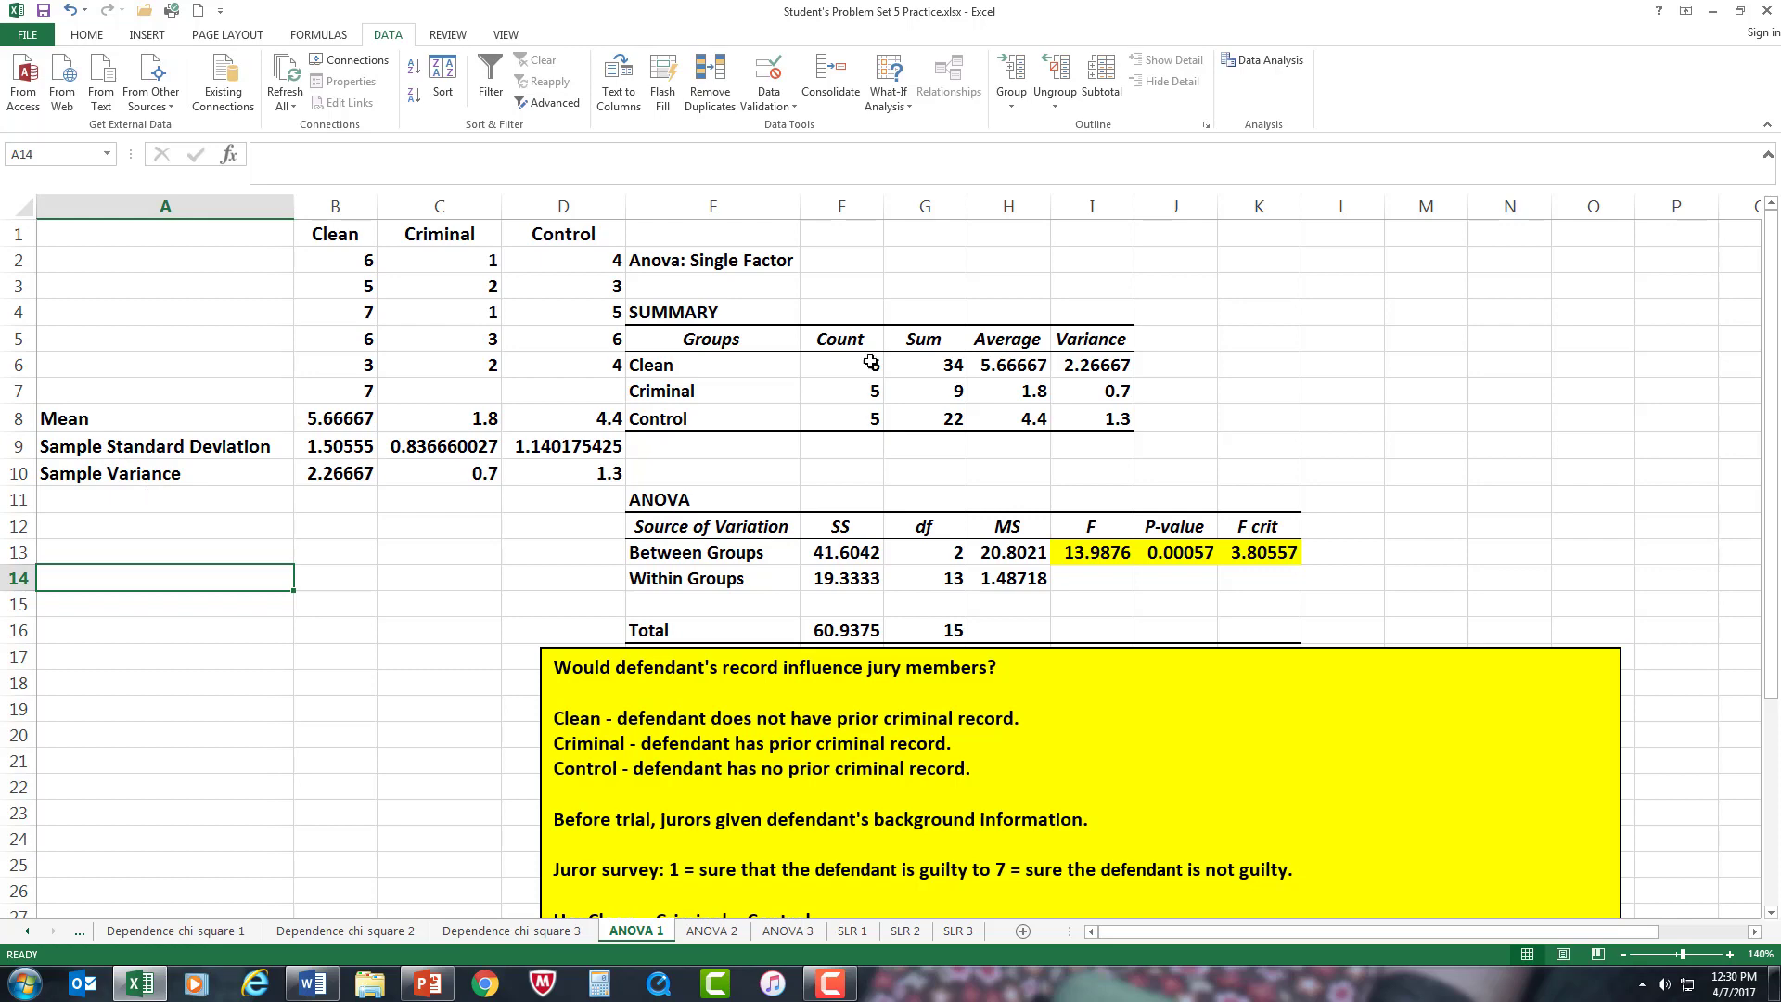
{"action": "scroll", "coordinate": [1351, 275], "scroll_direction": "down", "scroll_amount": 2}
{"action": "scroll", "coordinate": [1350, 276], "scroll_direction": "down", "scroll_amount": 3}
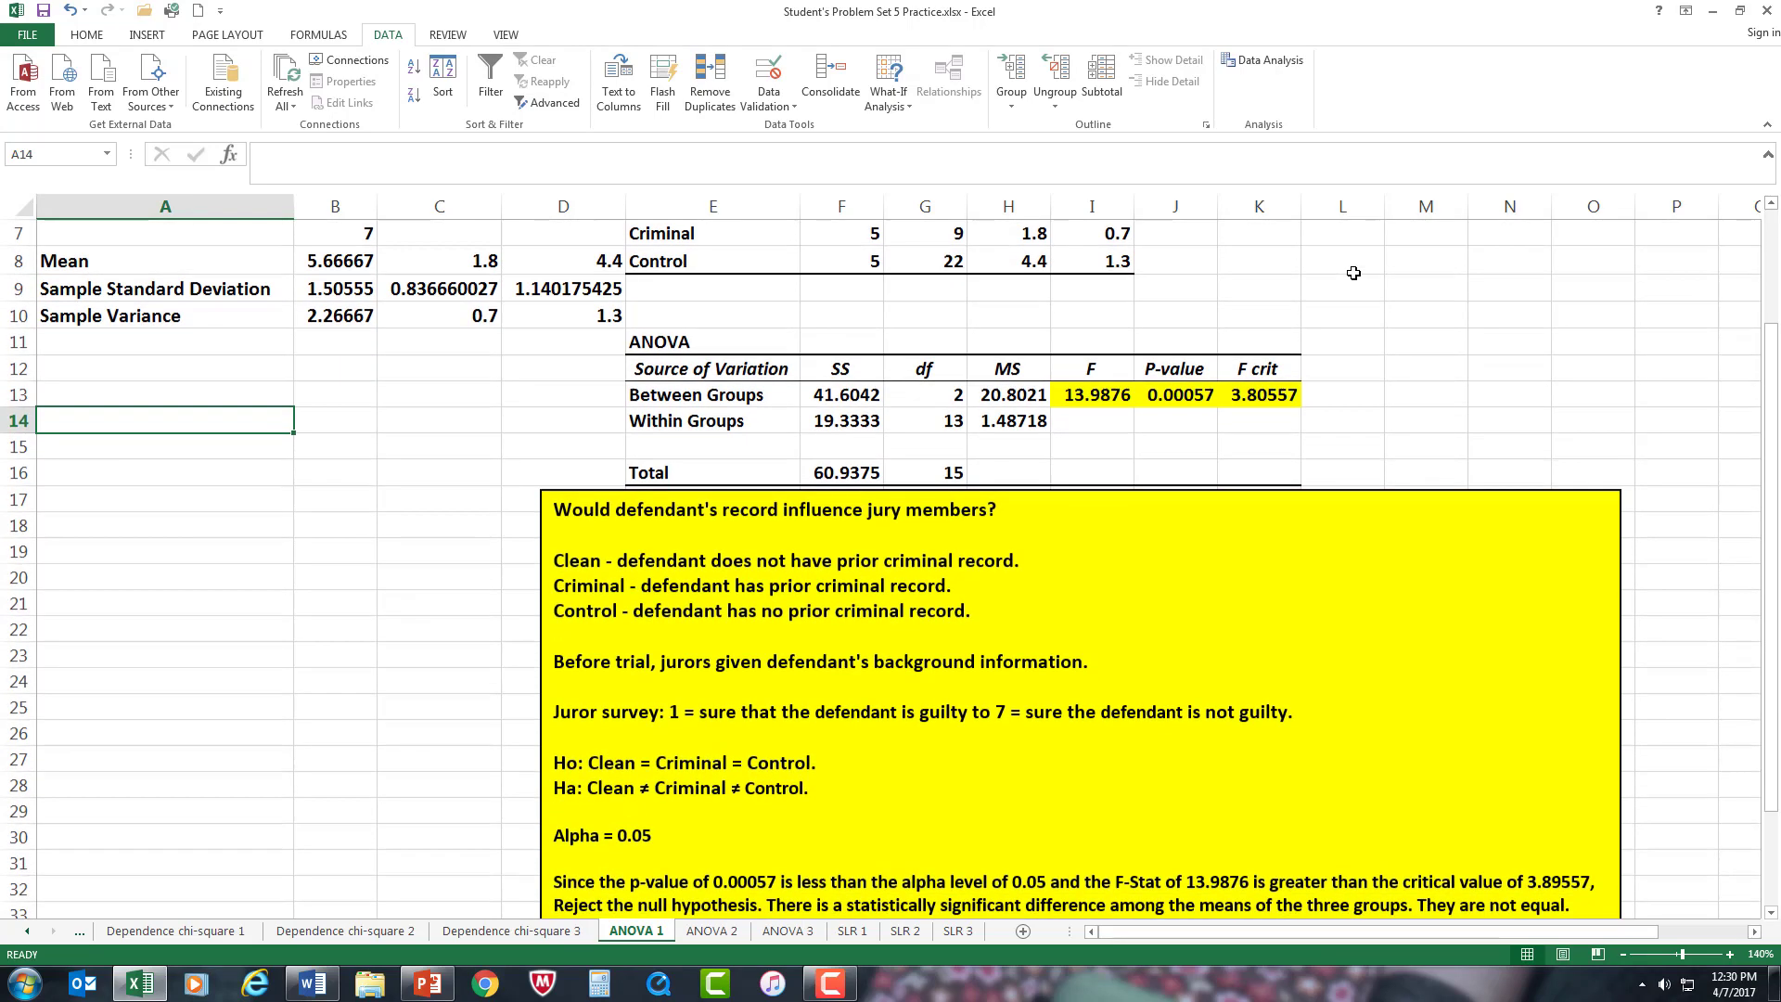
{"action": "scroll", "coordinate": [1354, 275], "scroll_direction": "up", "scroll_amount": 3}
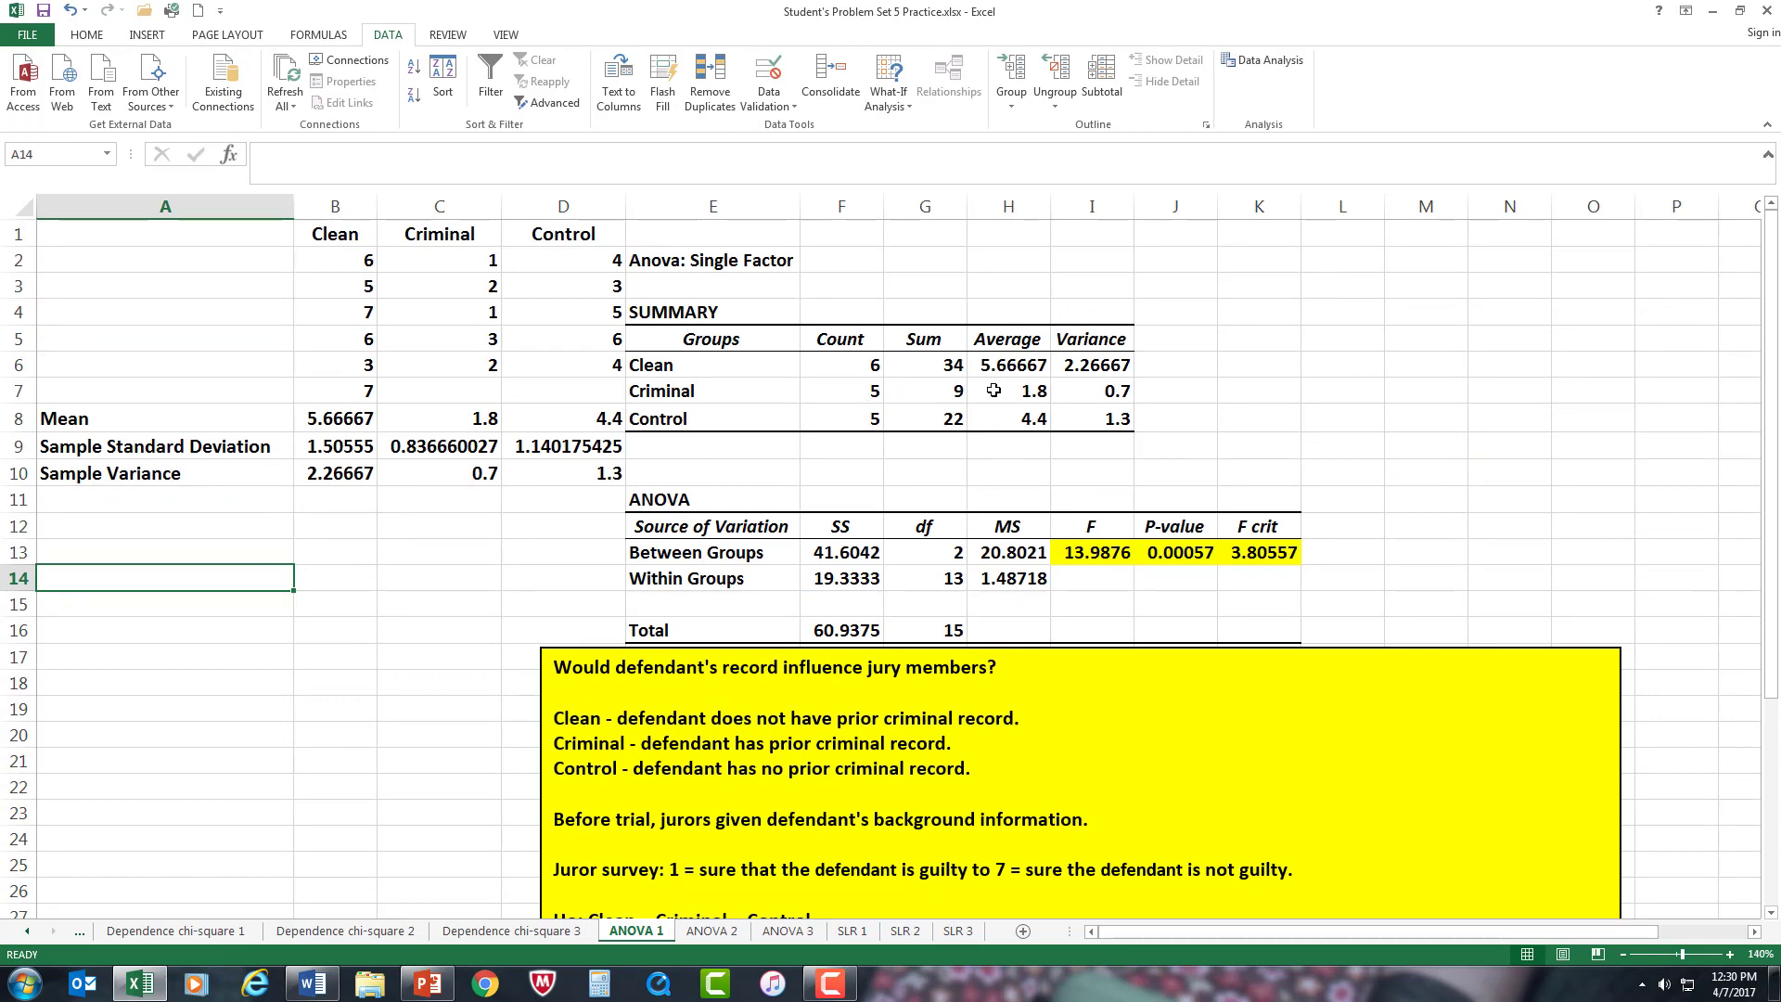
{"action": "scroll", "coordinate": [1358, 419], "scroll_direction": "down", "scroll_amount": 3}
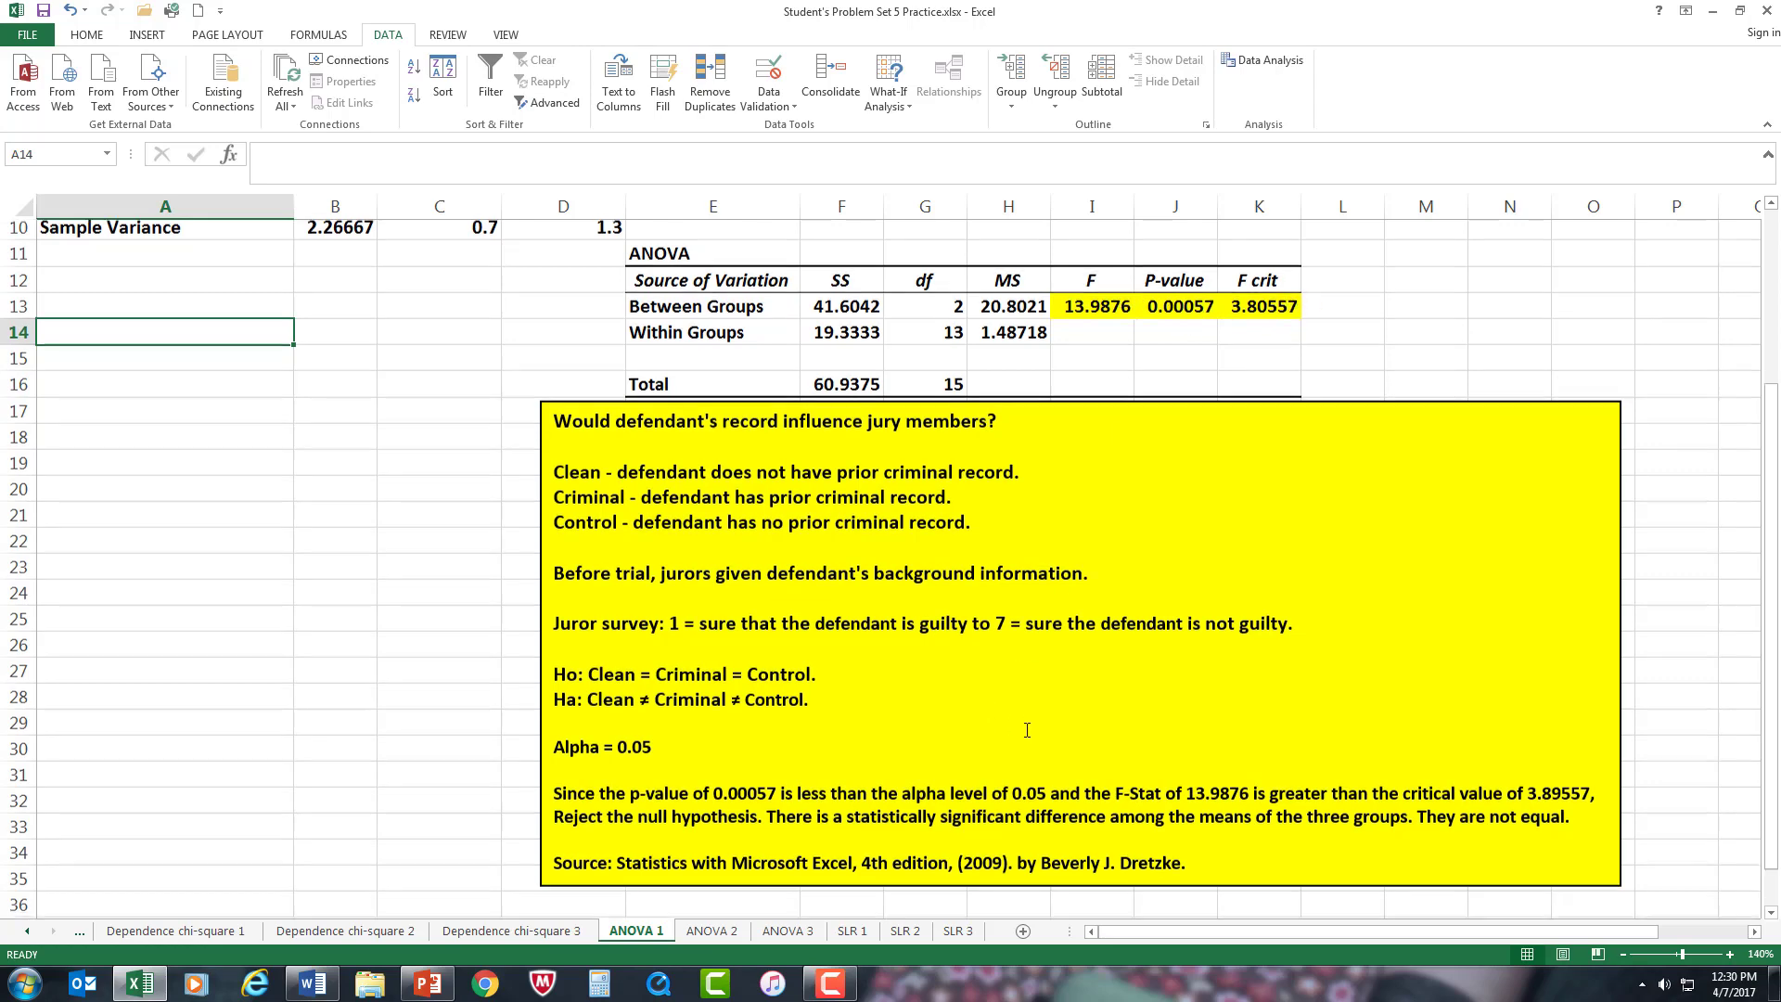
{"action": "scroll", "coordinate": [715, 756], "scroll_direction": "down", "scroll_amount": 1}
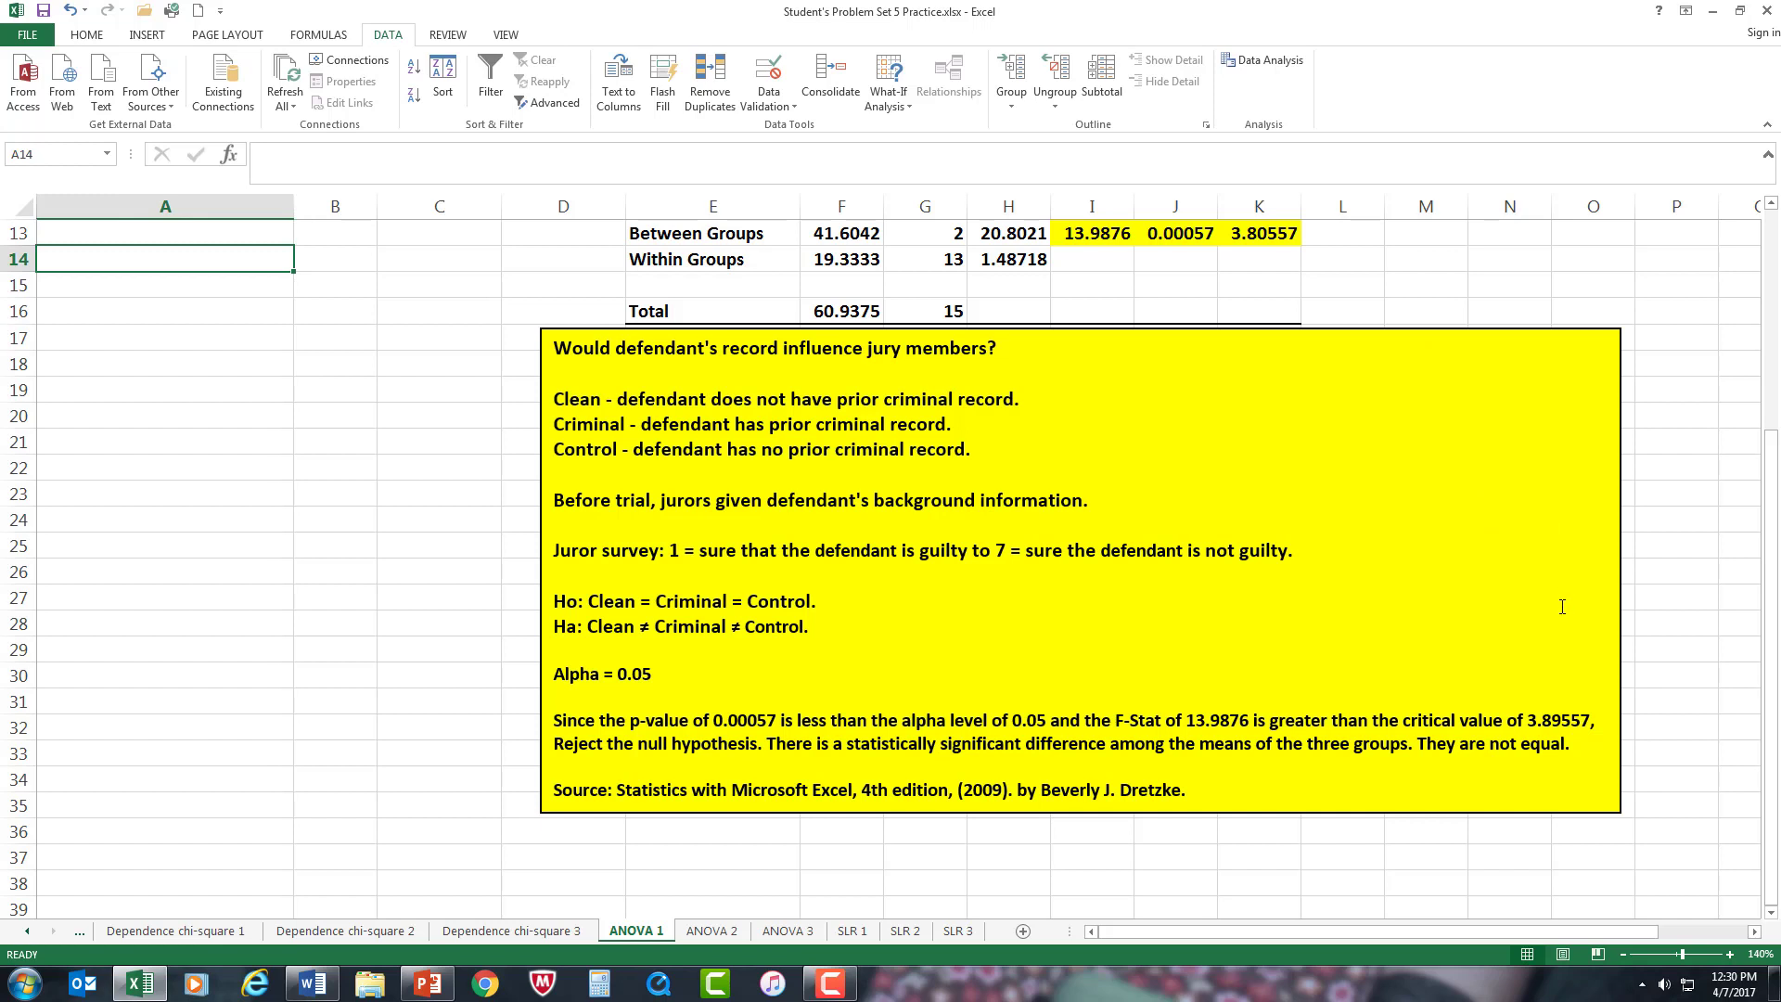
Step: Correct the critical value in the text box's conclusion to 3.80557 and leave text editing
{"action": "left_click", "coordinate": [1561, 716]}
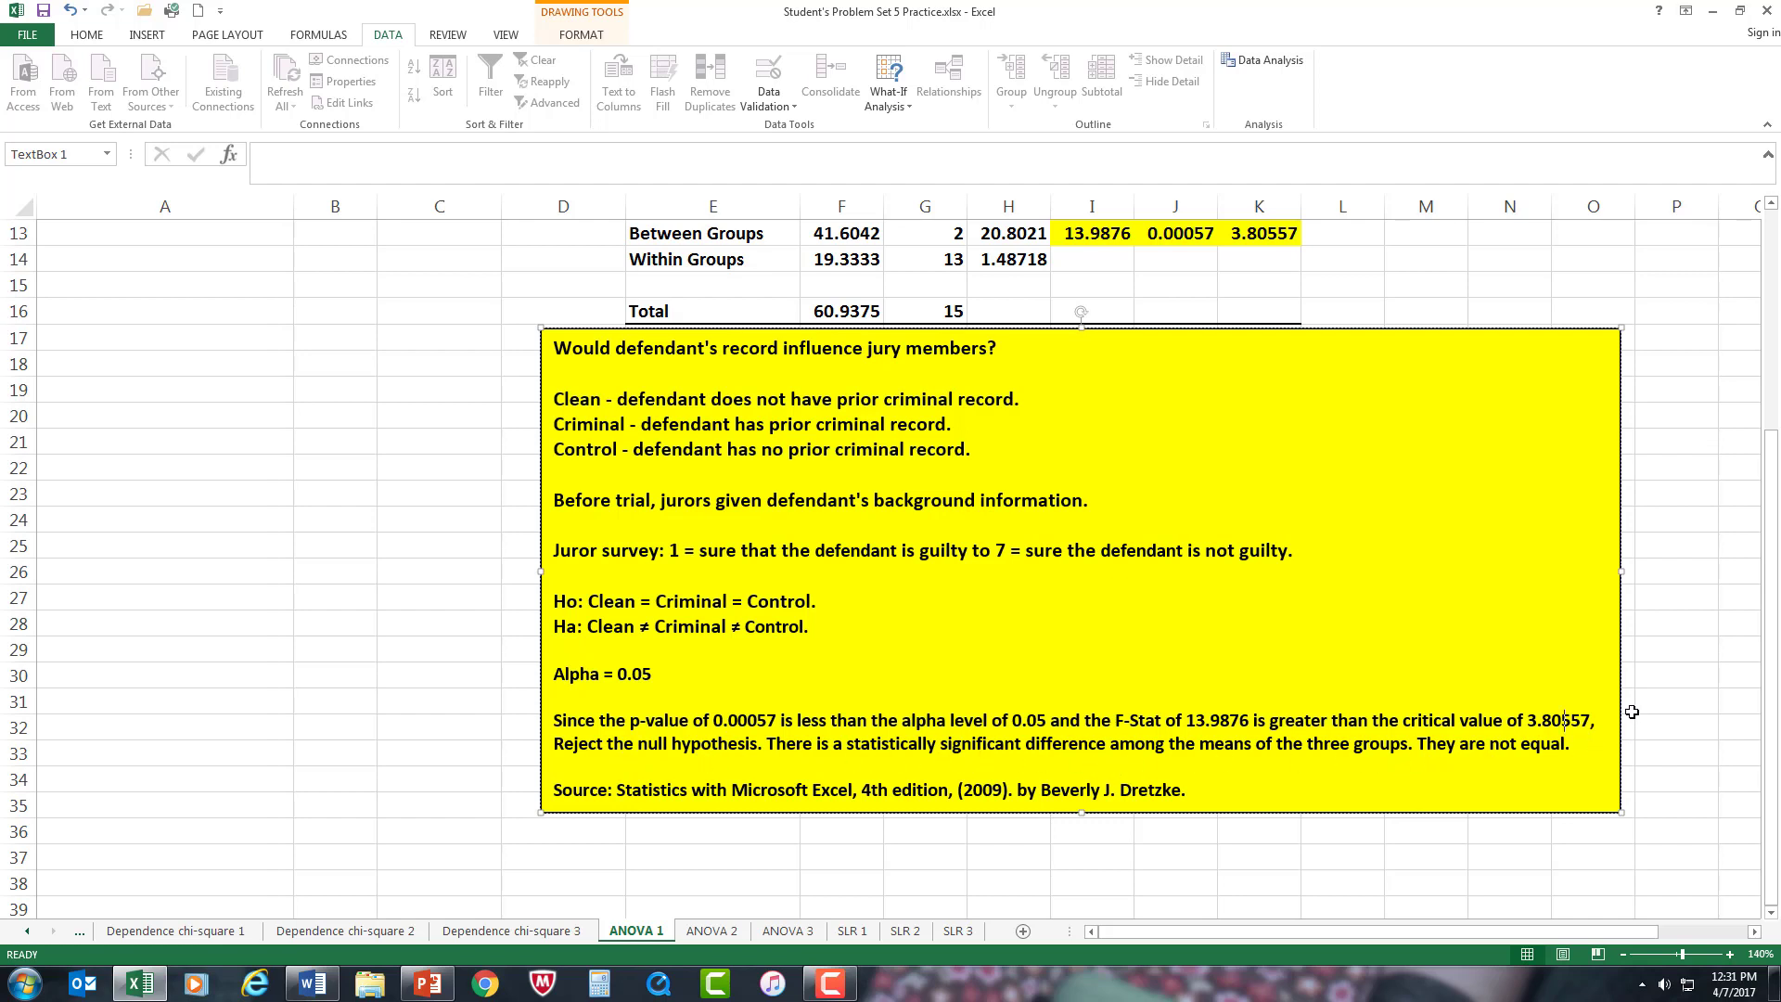
{"action": "scroll", "coordinate": [1651, 697], "scroll_direction": "up", "scroll_amount": 4}
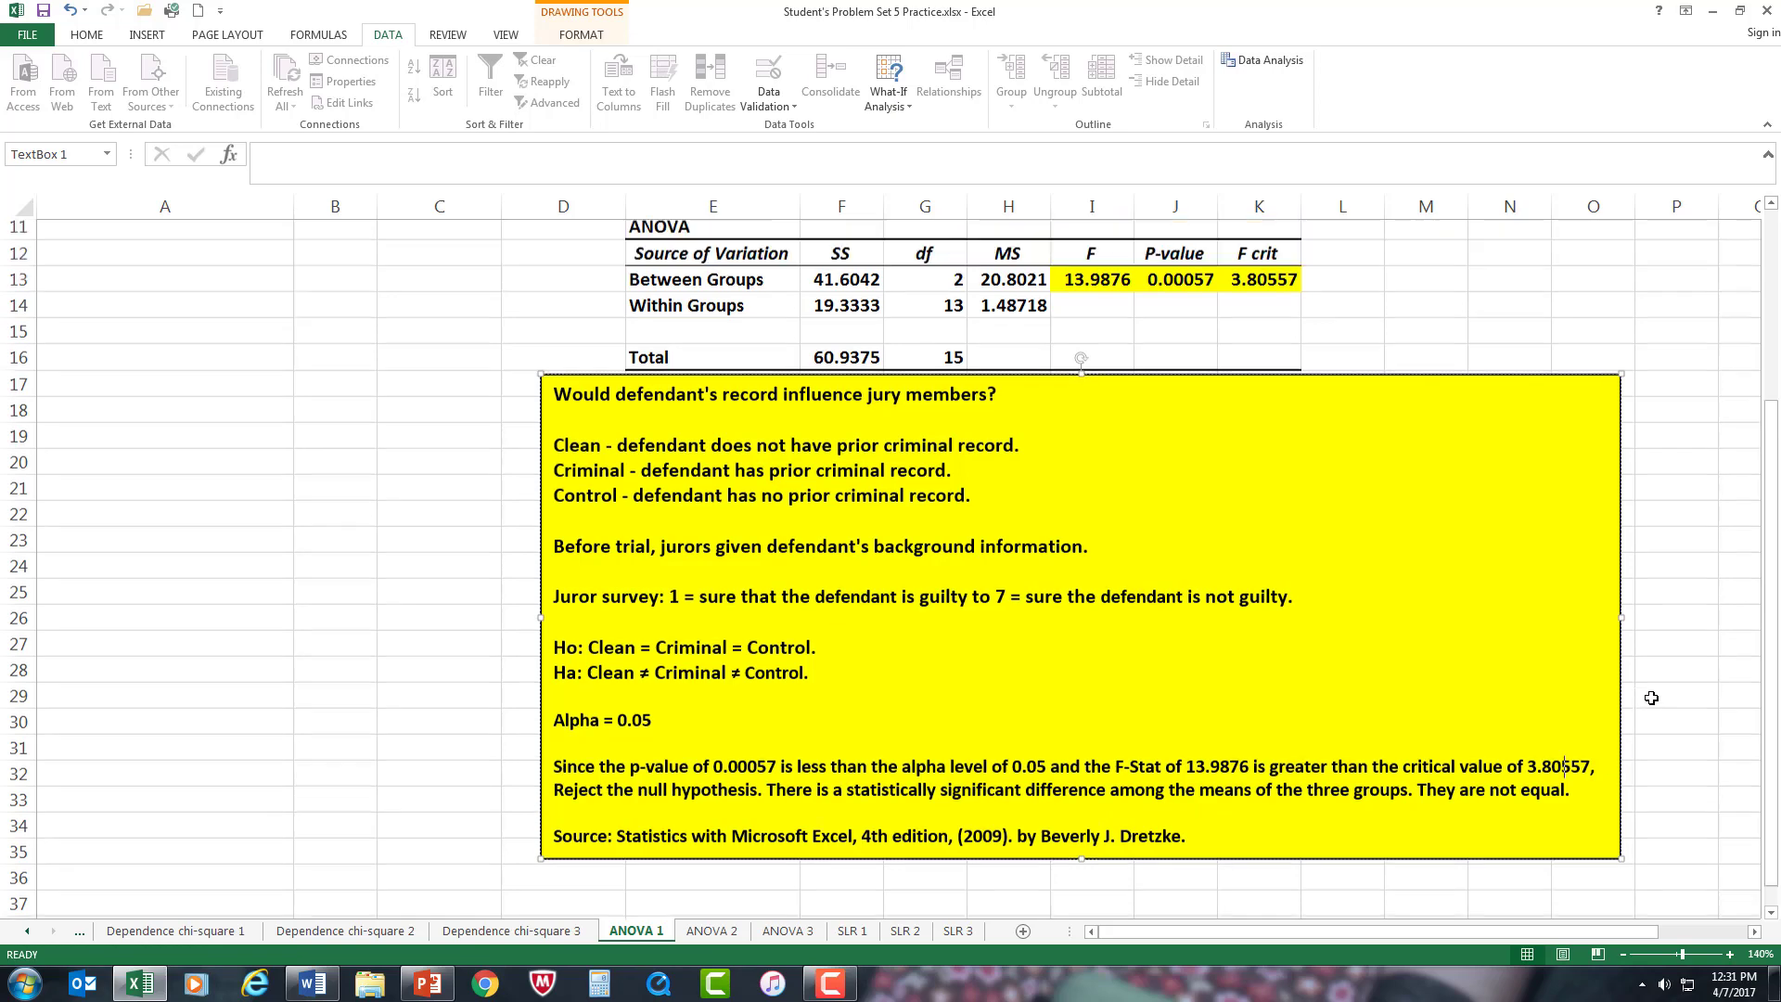
{"action": "left_click", "coordinate": [1561, 575]}
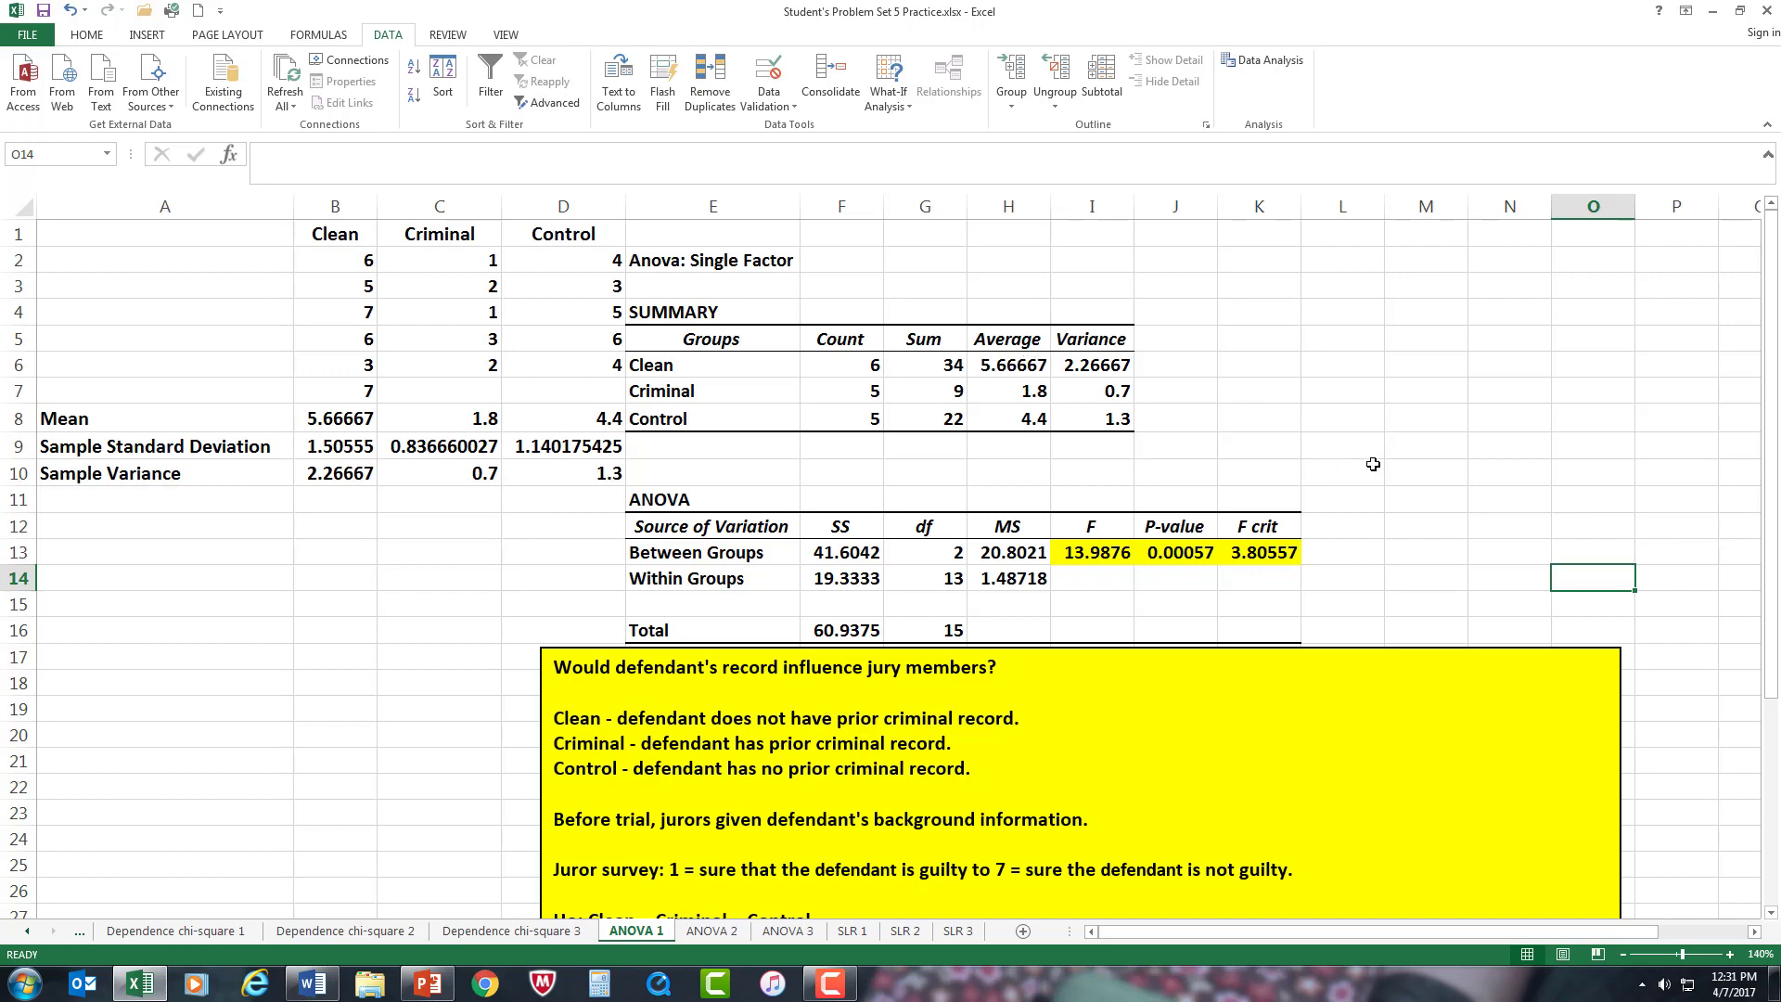
Step: Compare the Clean, Criminal and Control group averages with the ANOVA results, the juror survey scale and the written conclusion
{"action": "scroll", "coordinate": [1371, 463], "scroll_direction": "down", "scroll_amount": 1}
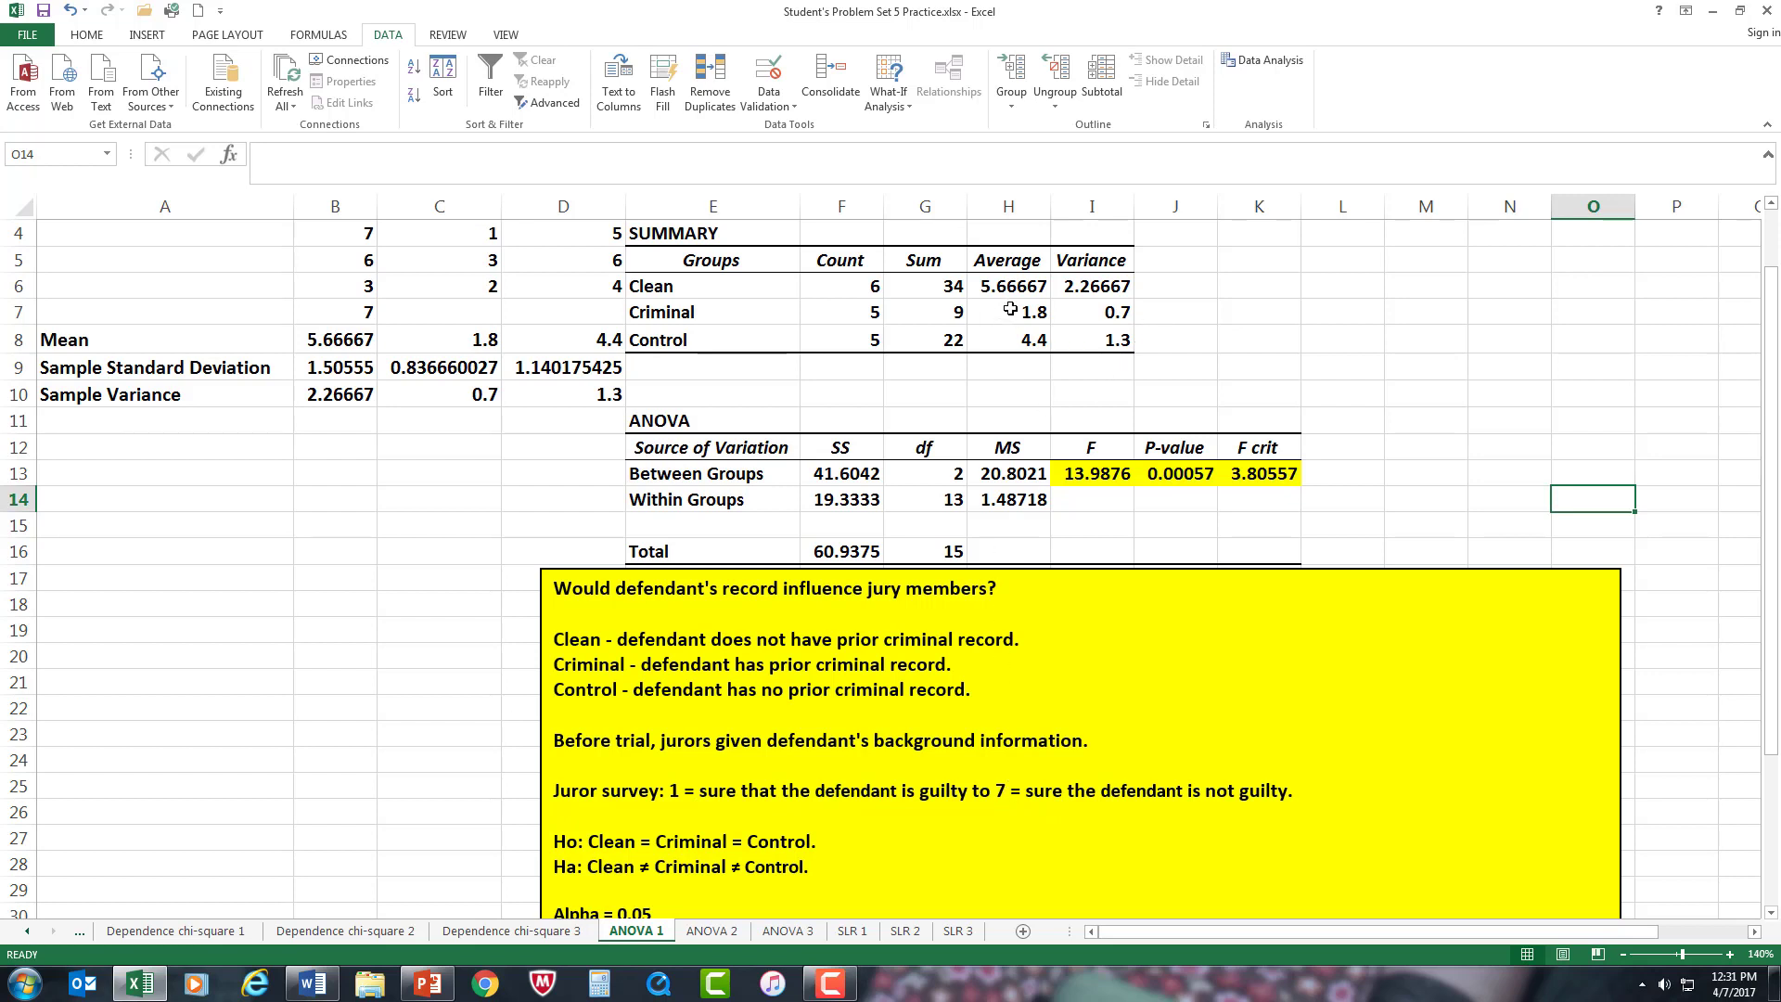
{"action": "scroll", "coordinate": [1011, 308], "scroll_direction": "up", "scroll_amount": 1}
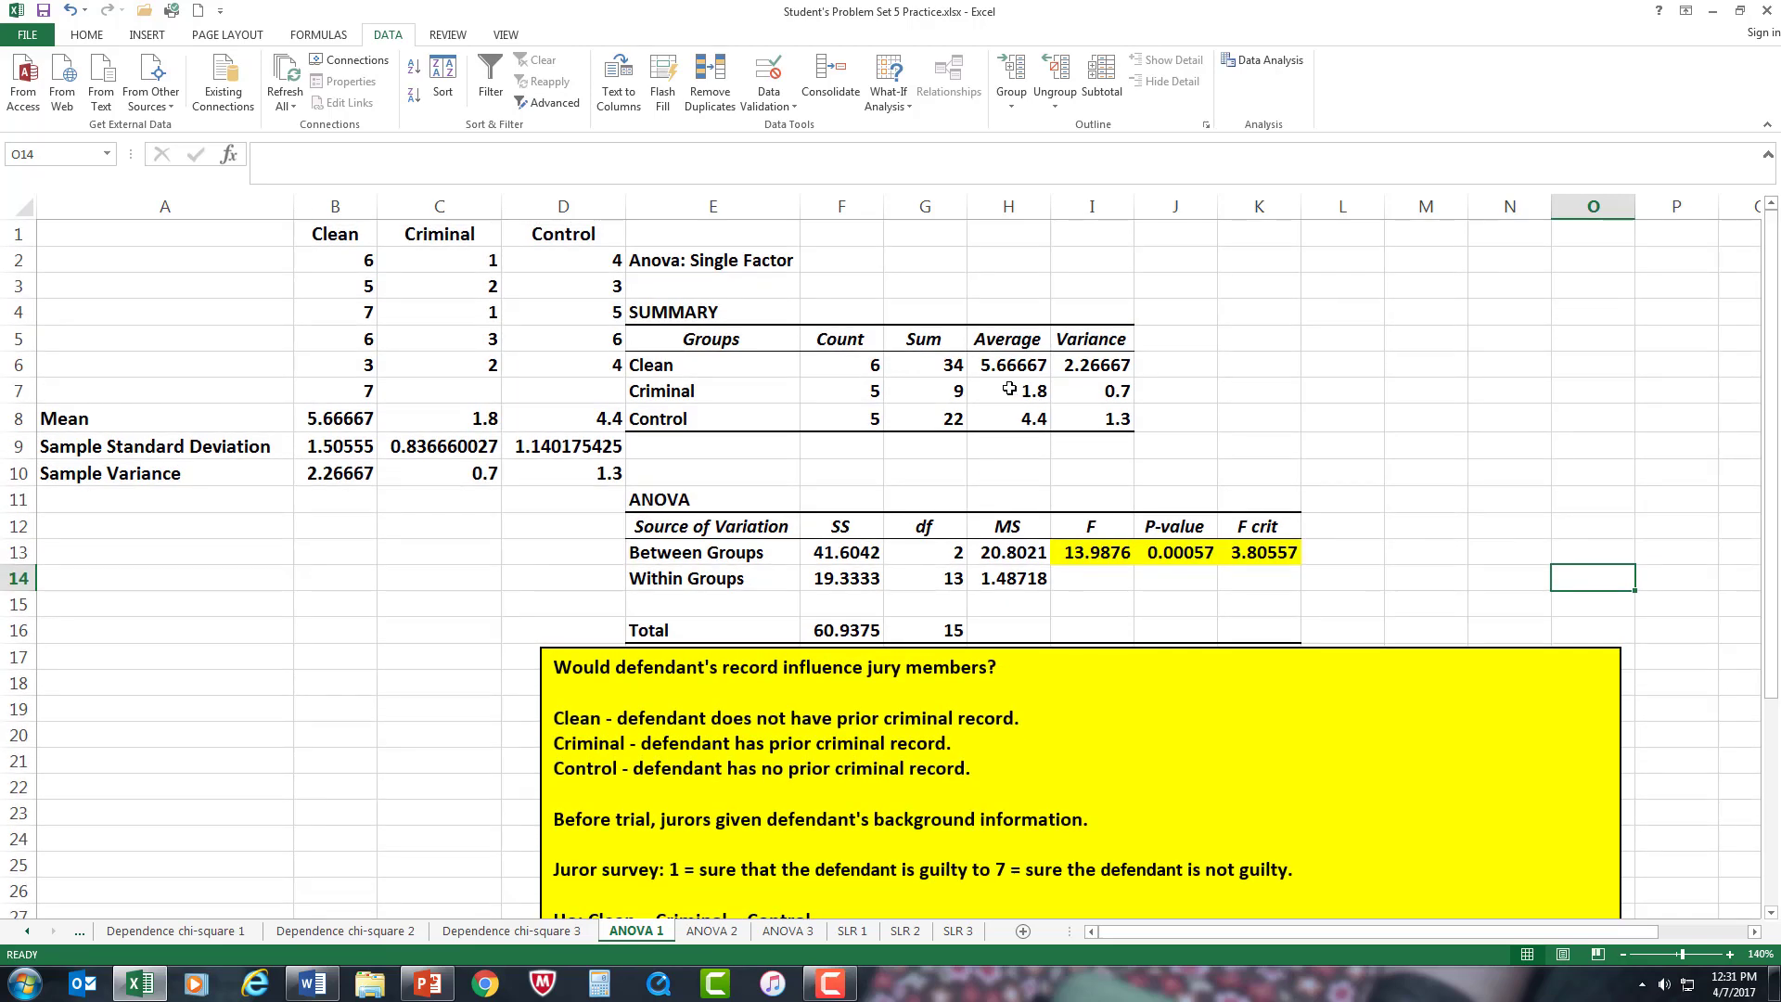
{"action": "scroll", "coordinate": [1187, 374], "scroll_direction": "down", "scroll_amount": 2}
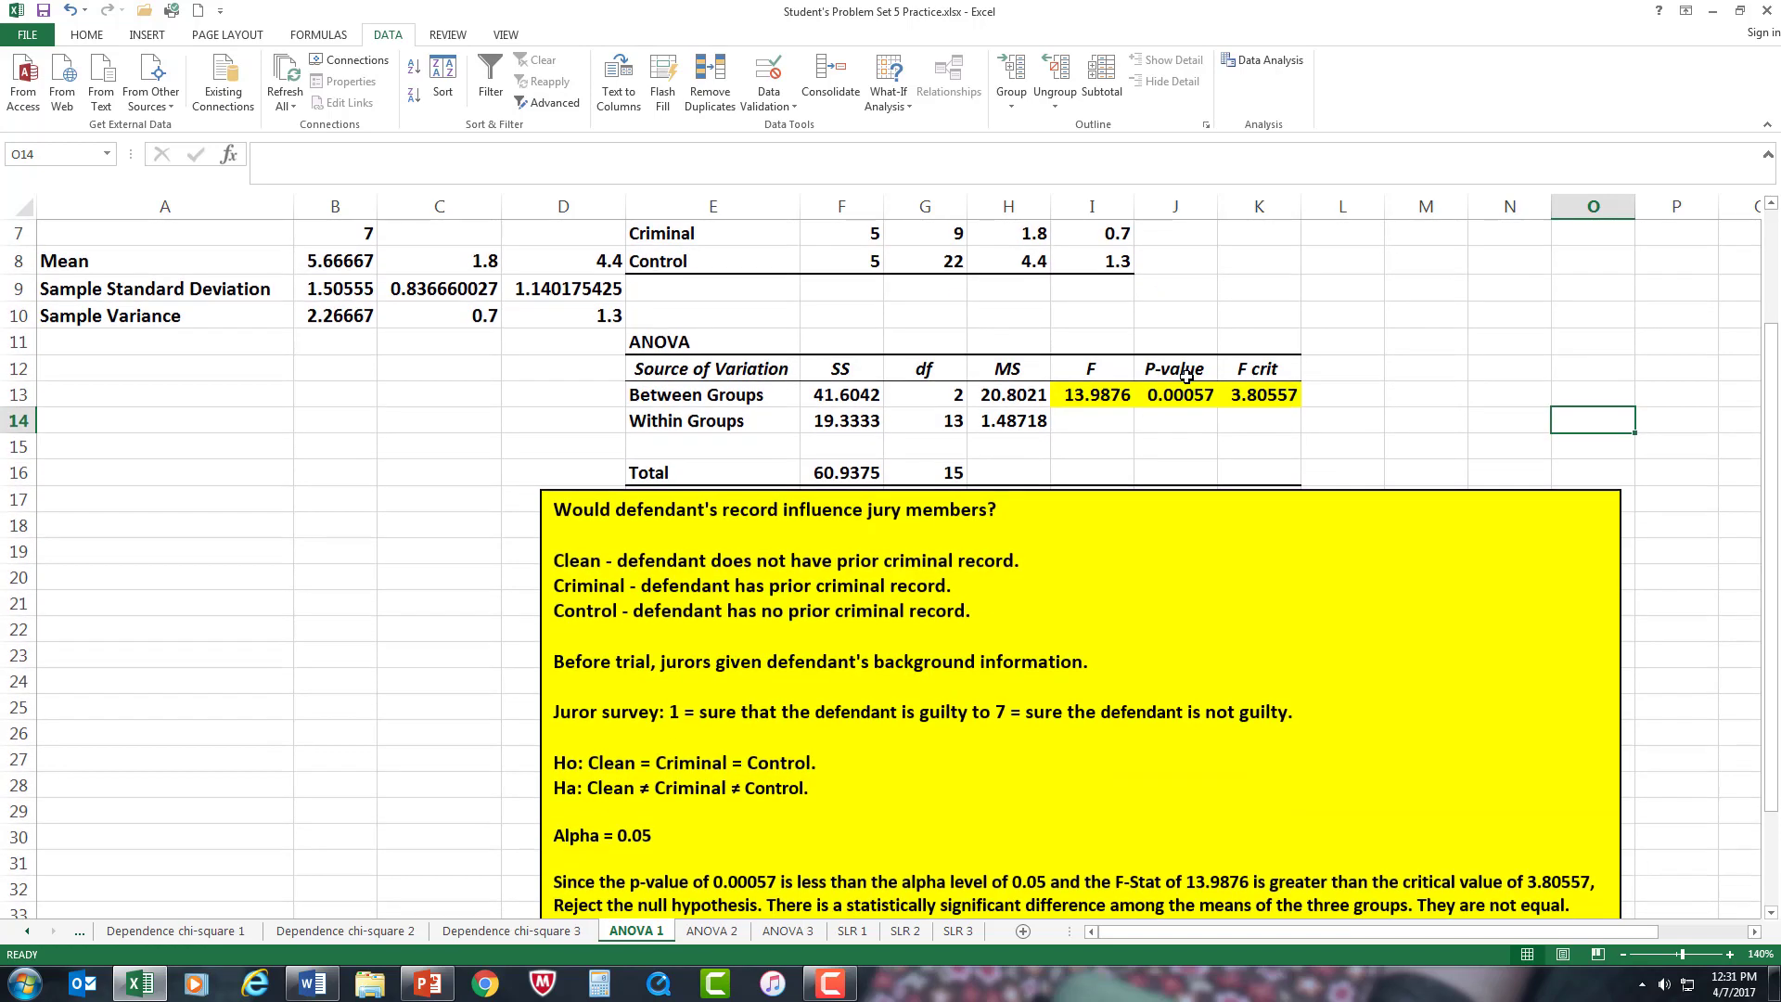
{"action": "scroll", "coordinate": [1175, 378], "scroll_direction": "up", "scroll_amount": 1}
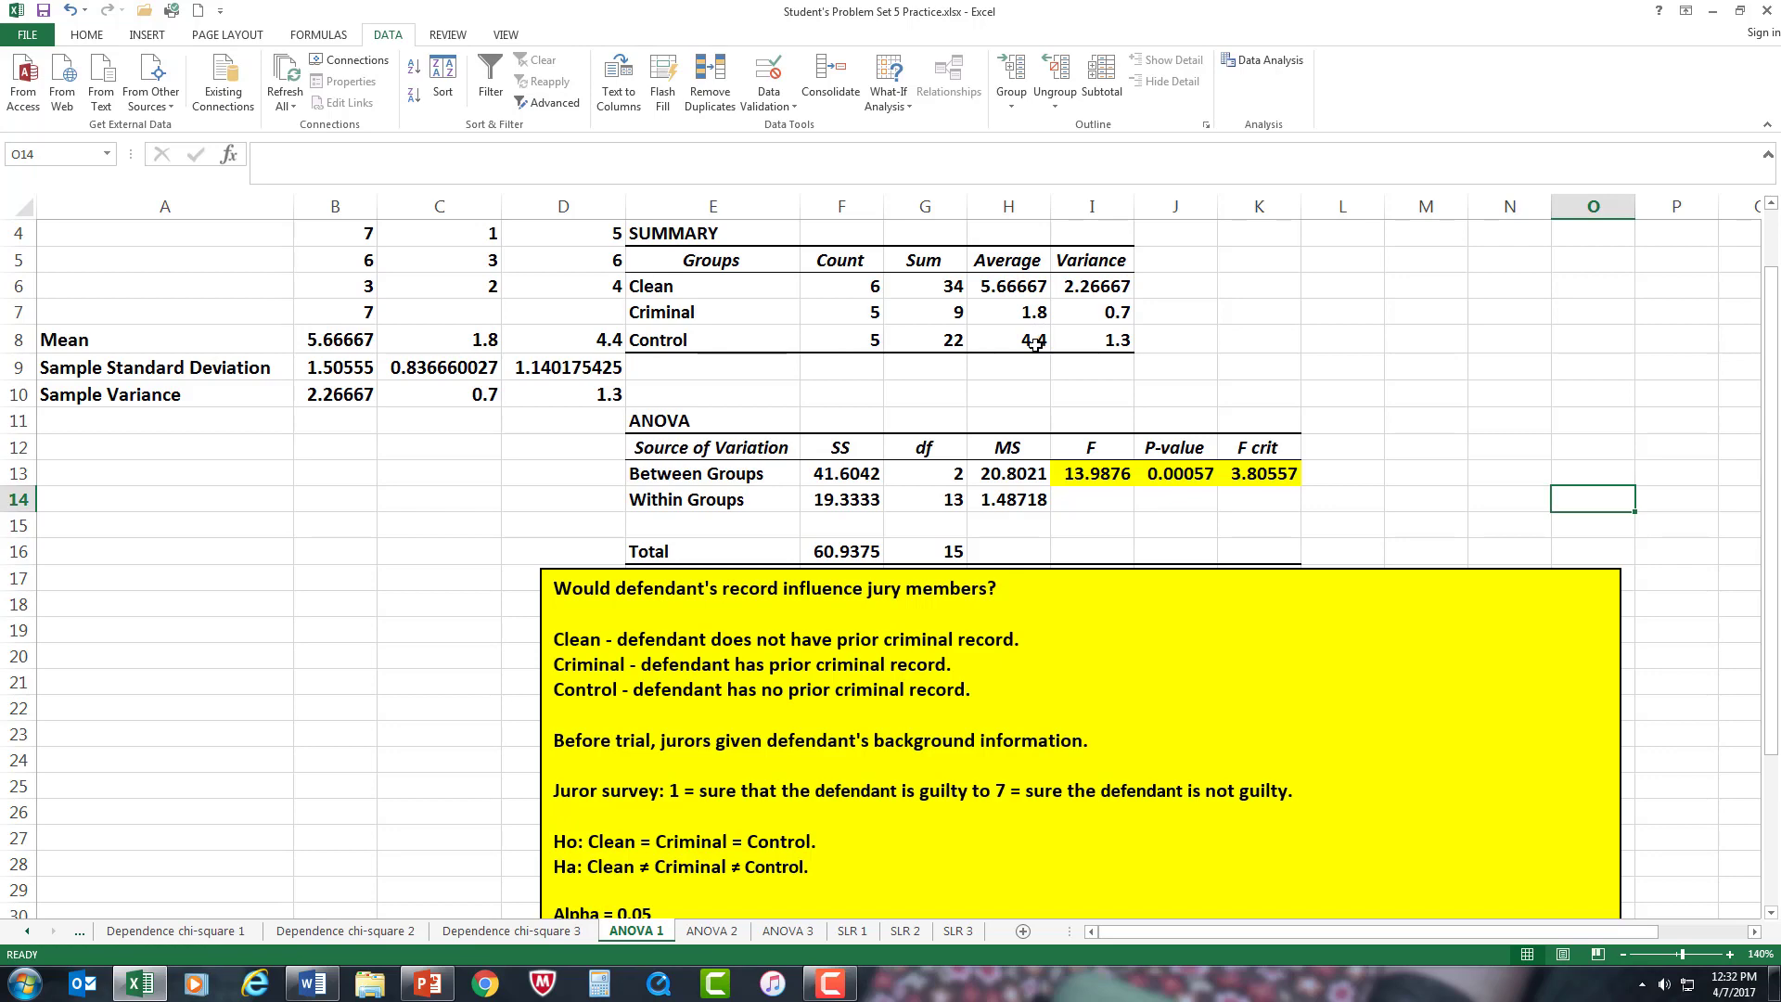
{"action": "scroll", "coordinate": [1034, 343], "scroll_direction": "up", "scroll_amount": 1}
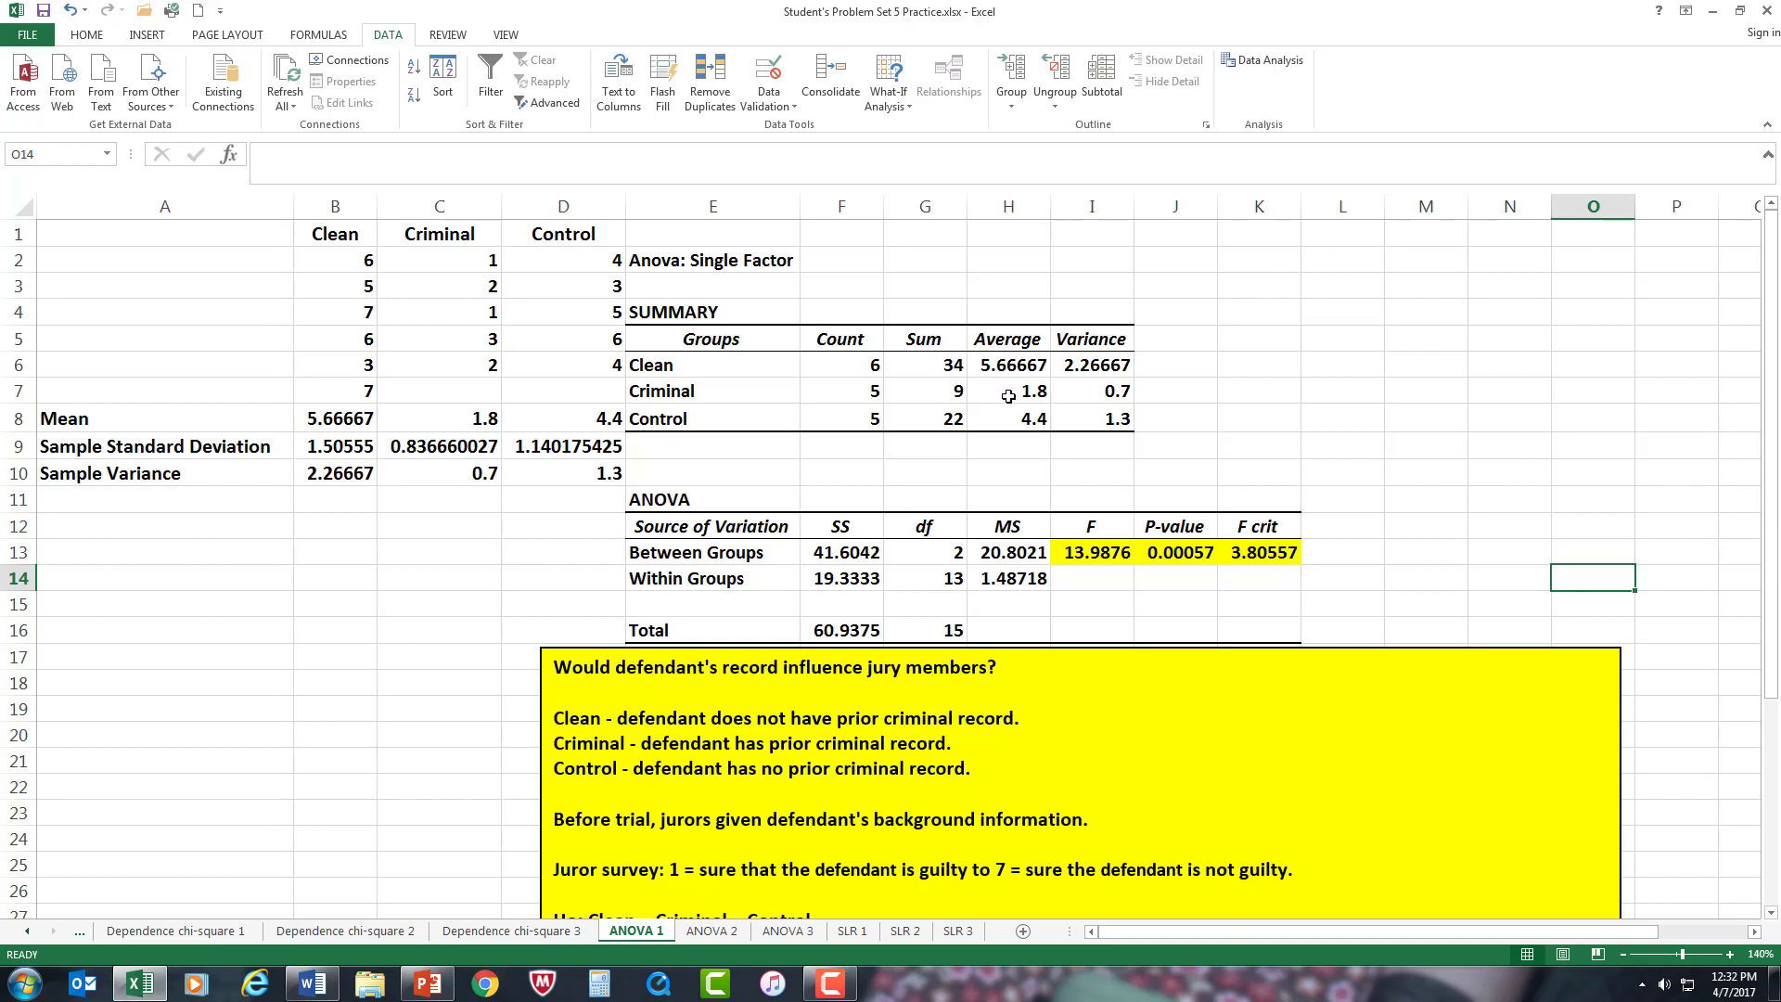
{"action": "scroll", "coordinate": [826, 533], "scroll_direction": "down", "scroll_amount": 4}
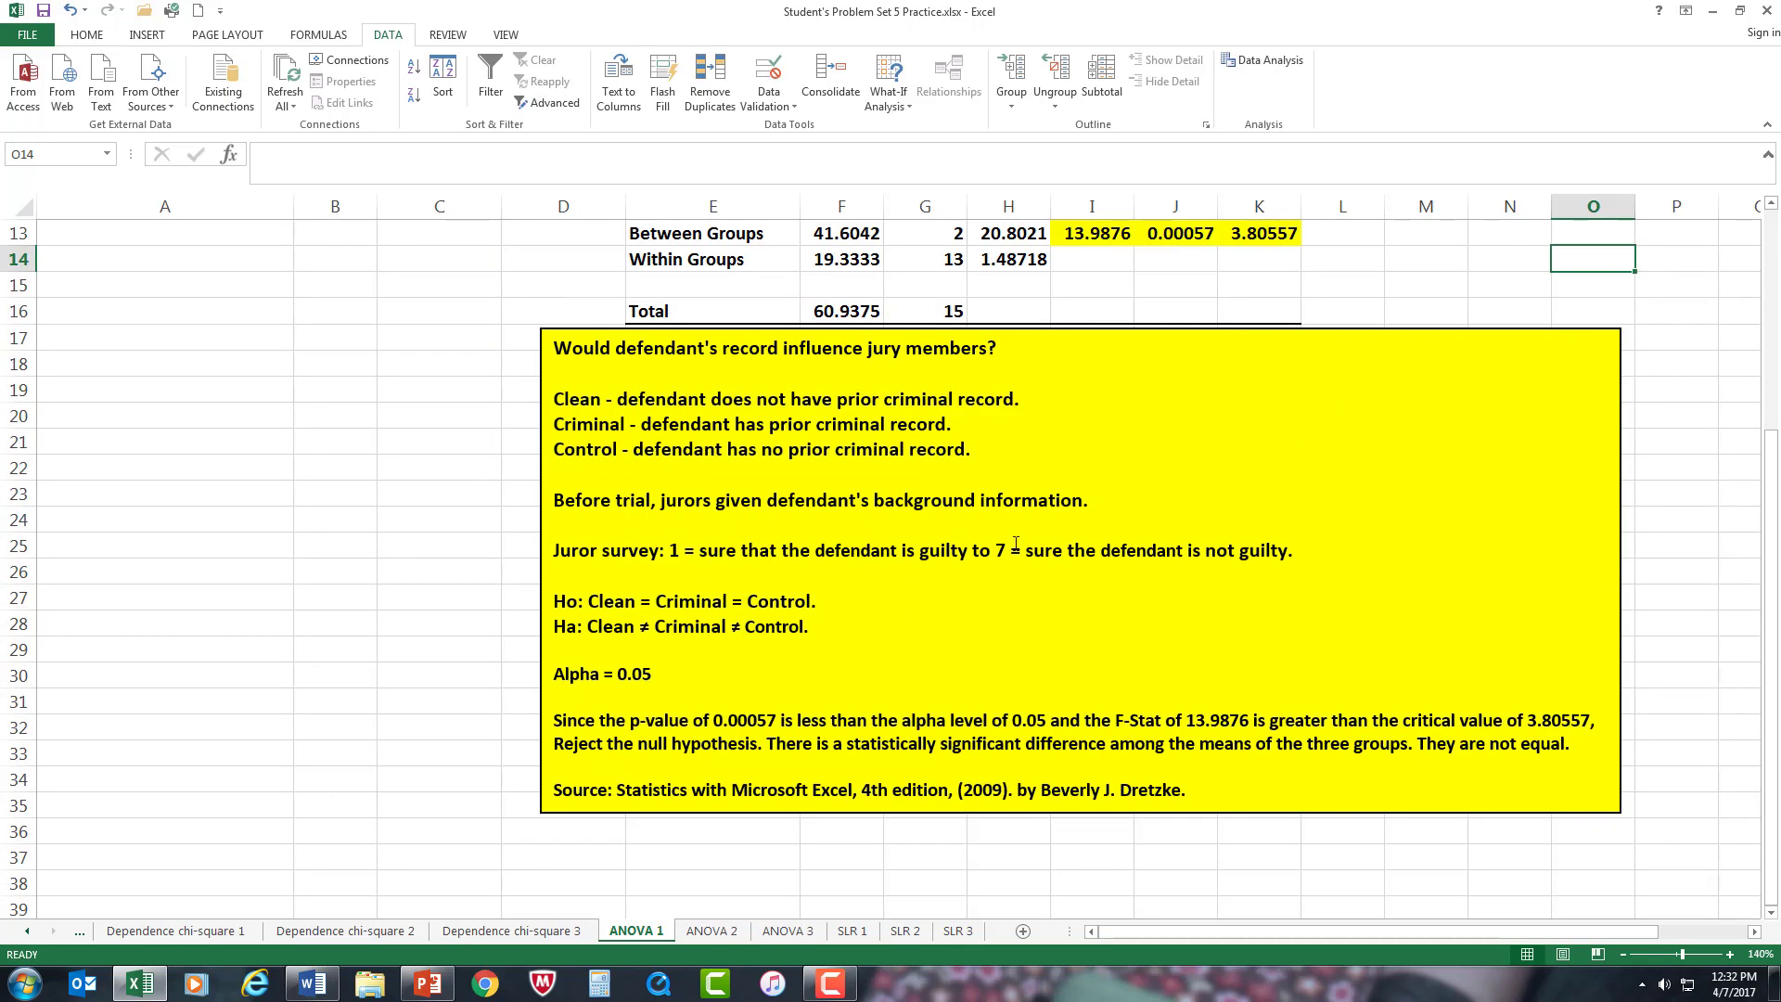
{"action": "scroll", "coordinate": [1364, 270], "scroll_direction": "up", "scroll_amount": 4}
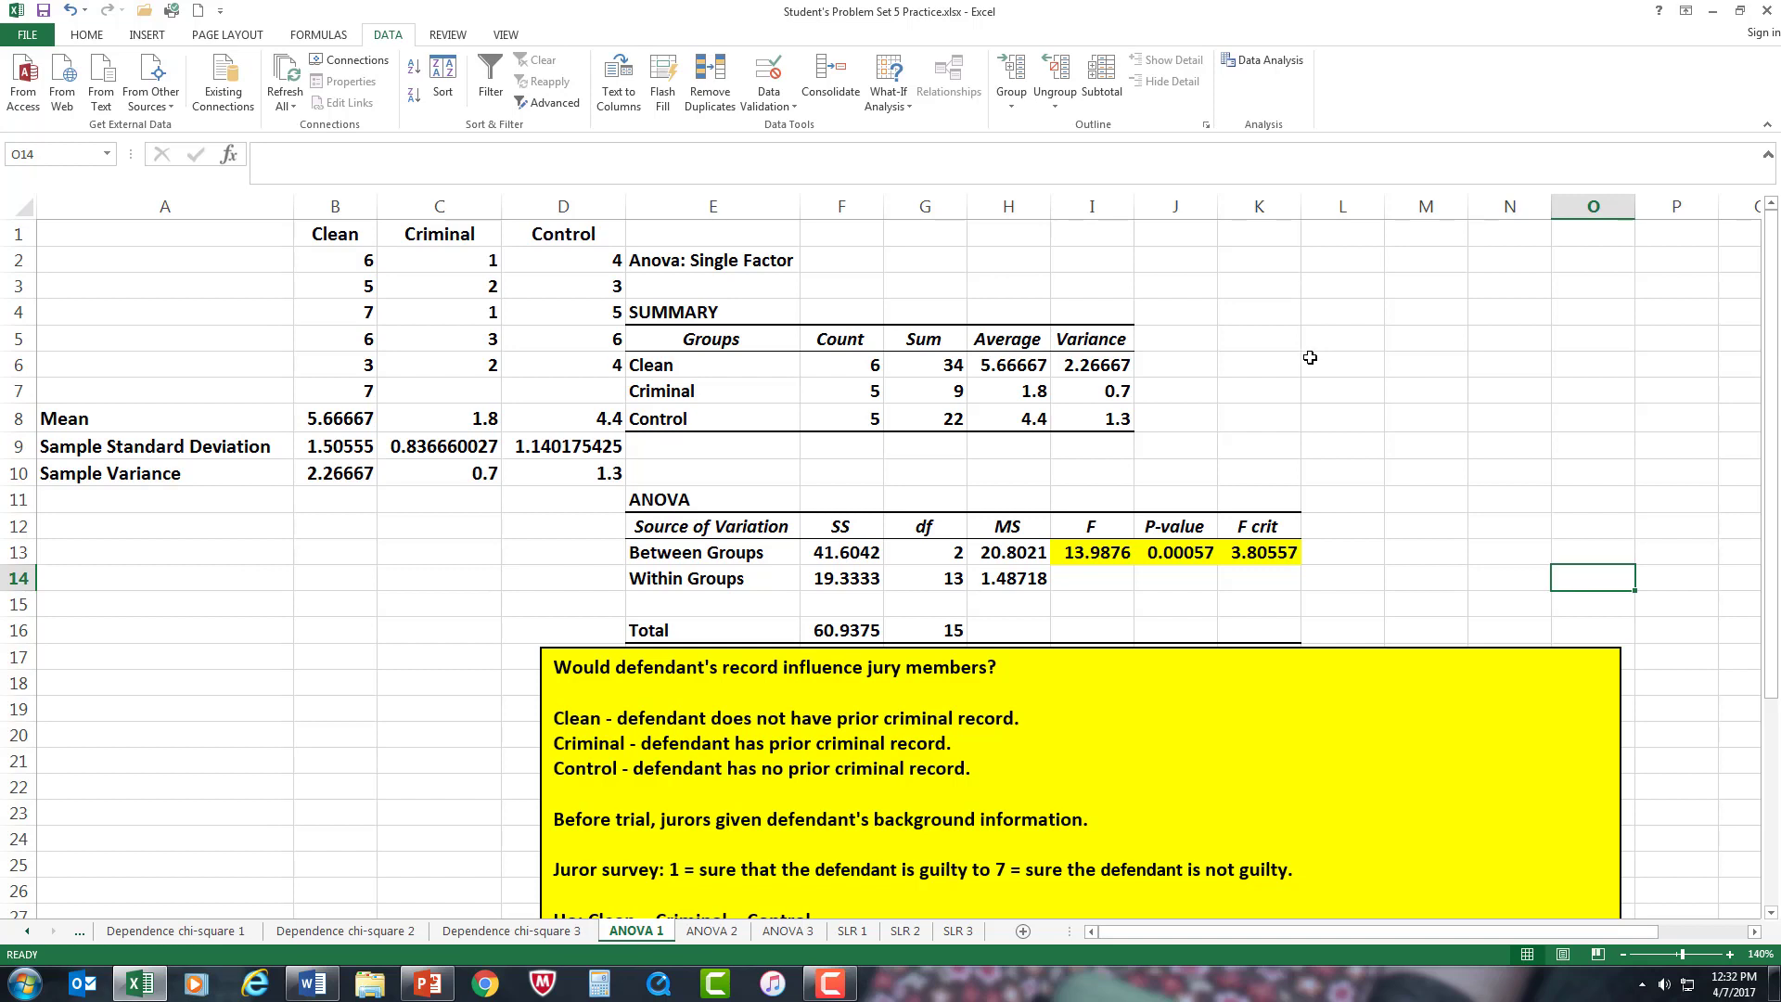
{"action": "scroll", "coordinate": [1310, 357], "scroll_direction": "down", "scroll_amount": 4}
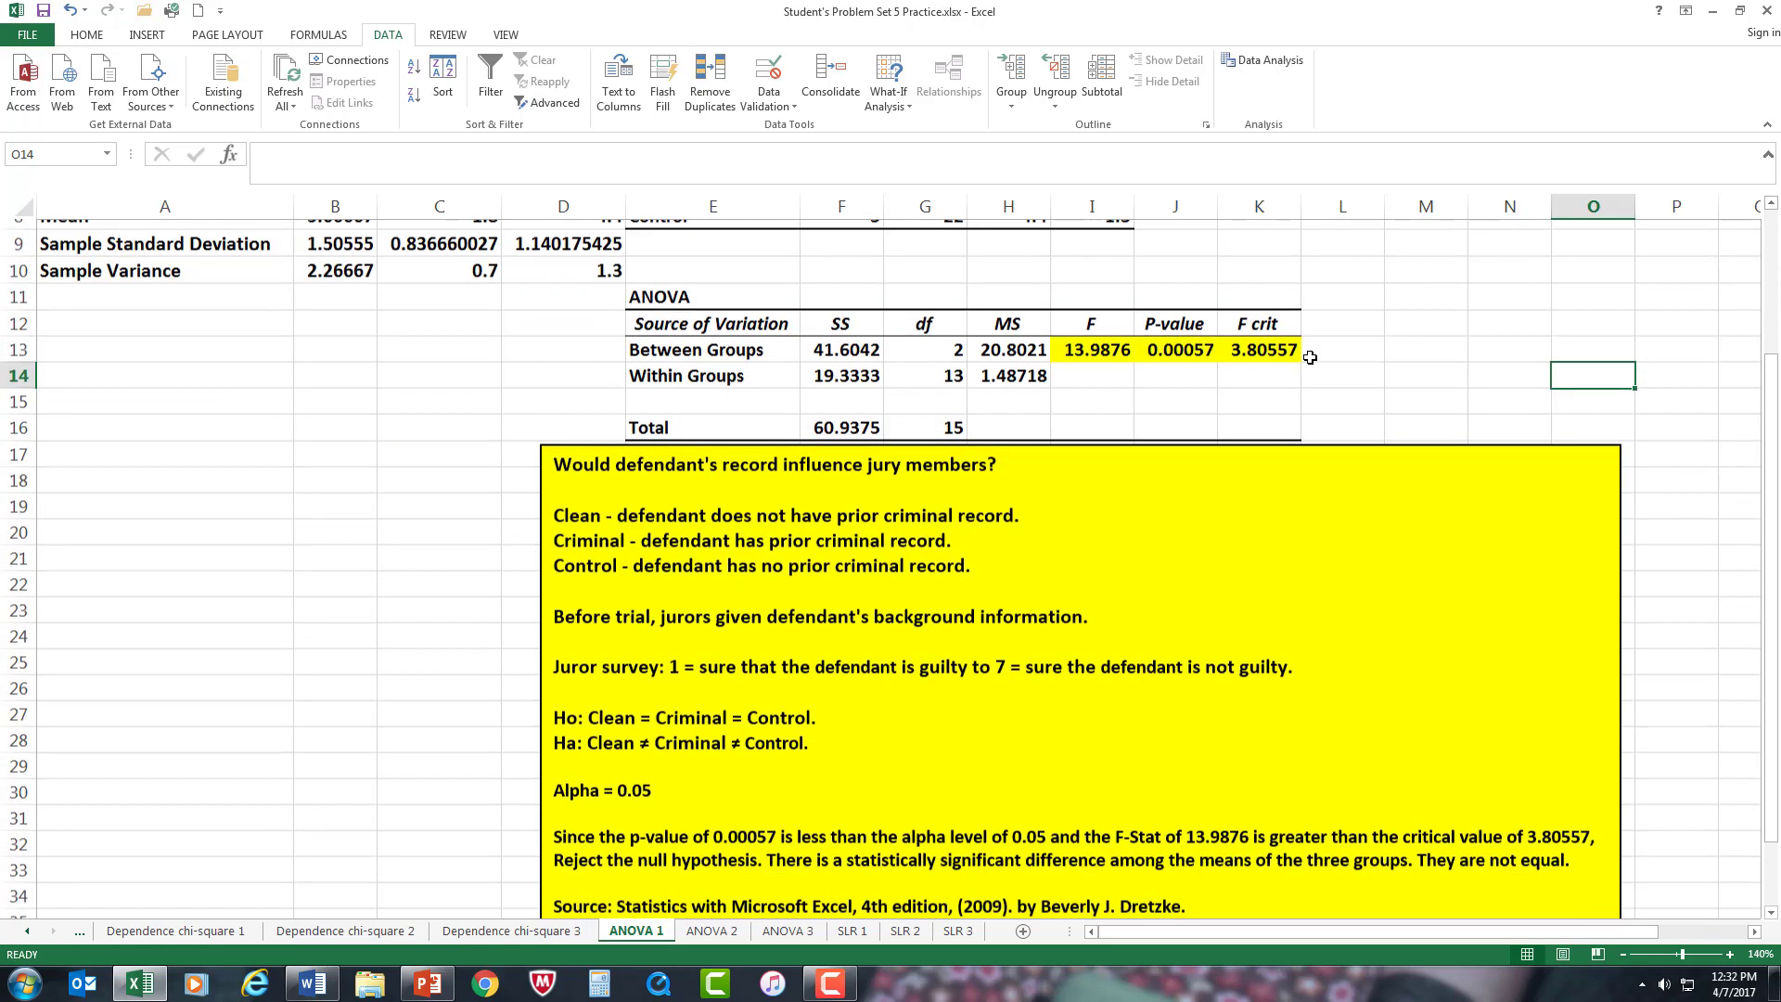
{"action": "scroll", "coordinate": [1309, 357], "scroll_direction": "up", "scroll_amount": 4}
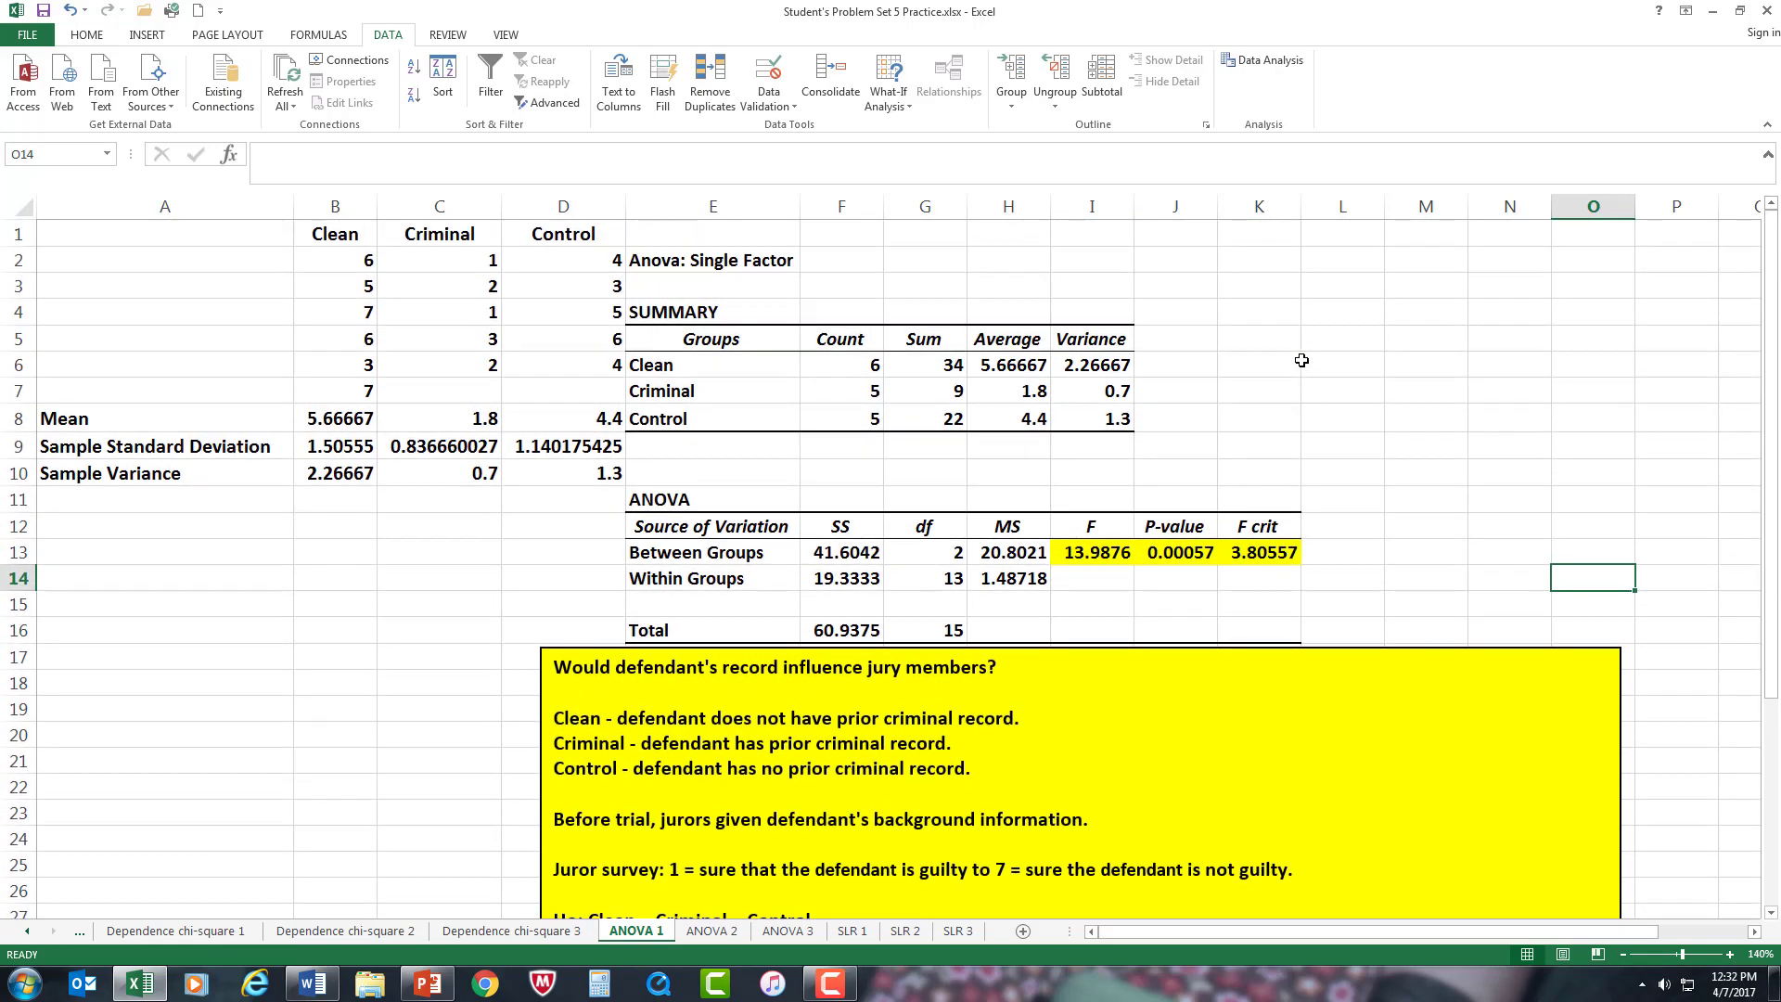
Step: Review the ANOVA 2 sheet's three-group score analysis, including its hypotheses, alpha level and written conclusion
{"action": "left_click", "coordinate": [707, 942]}
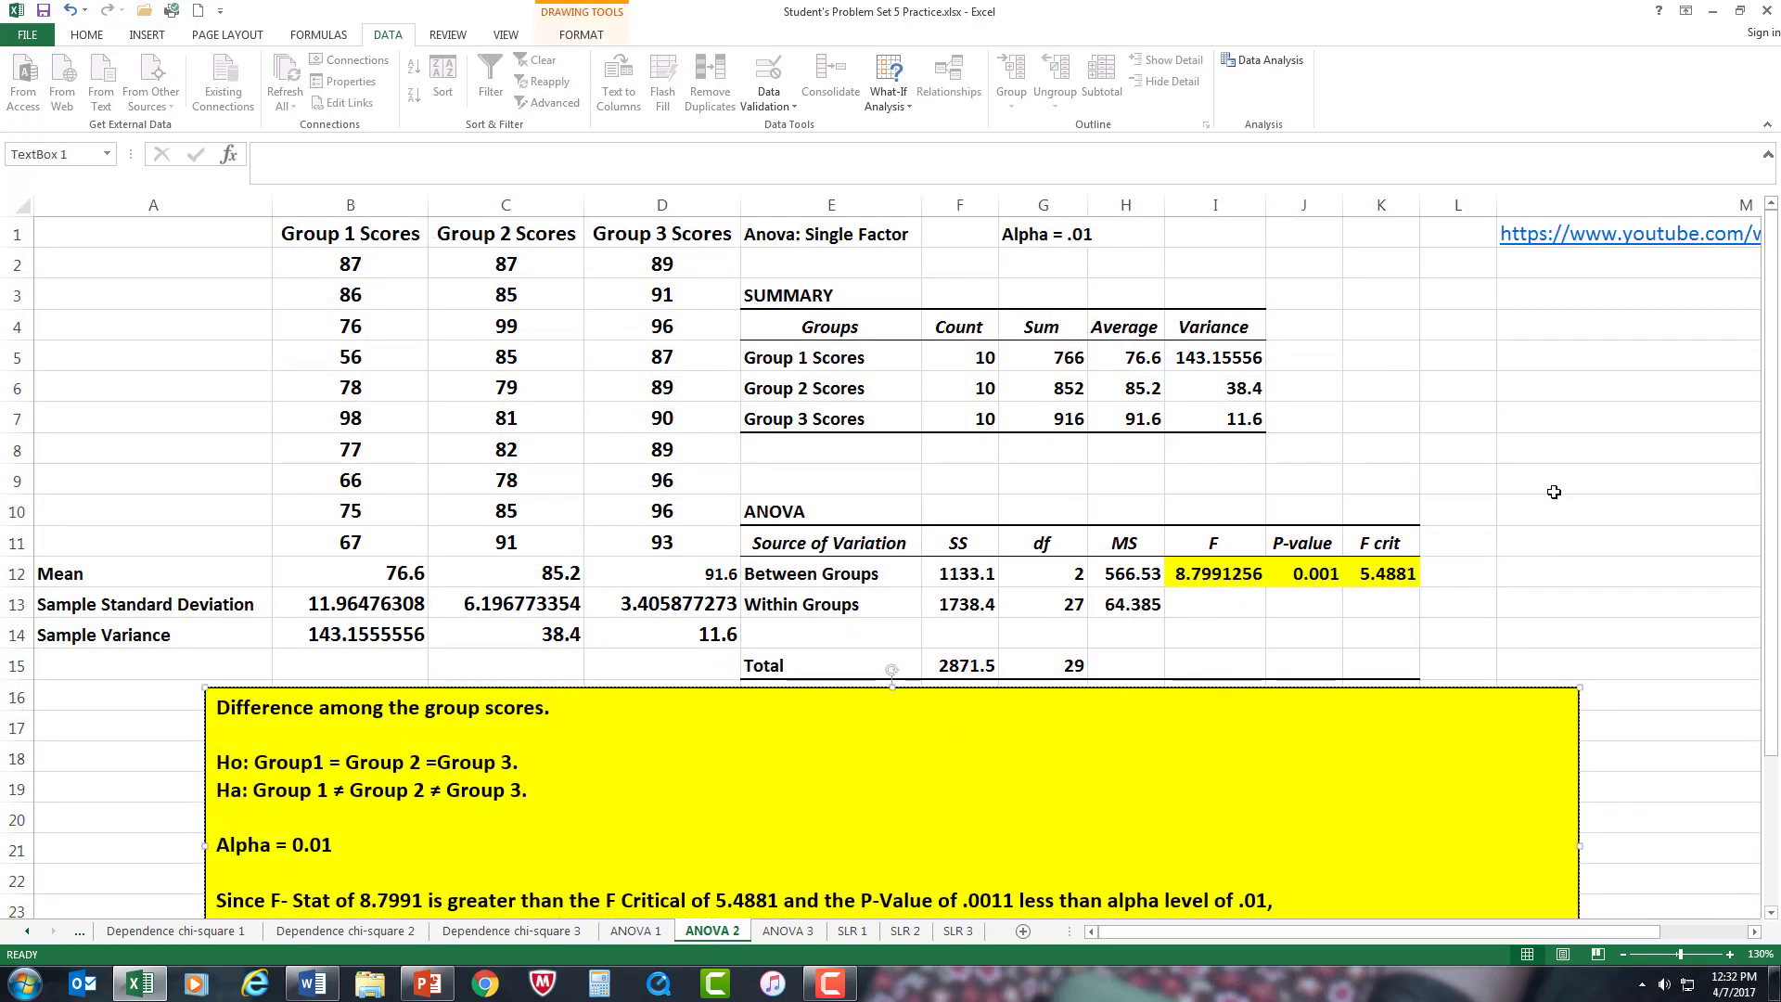
{"action": "scroll", "coordinate": [1560, 520], "scroll_direction": "down", "scroll_amount": 3}
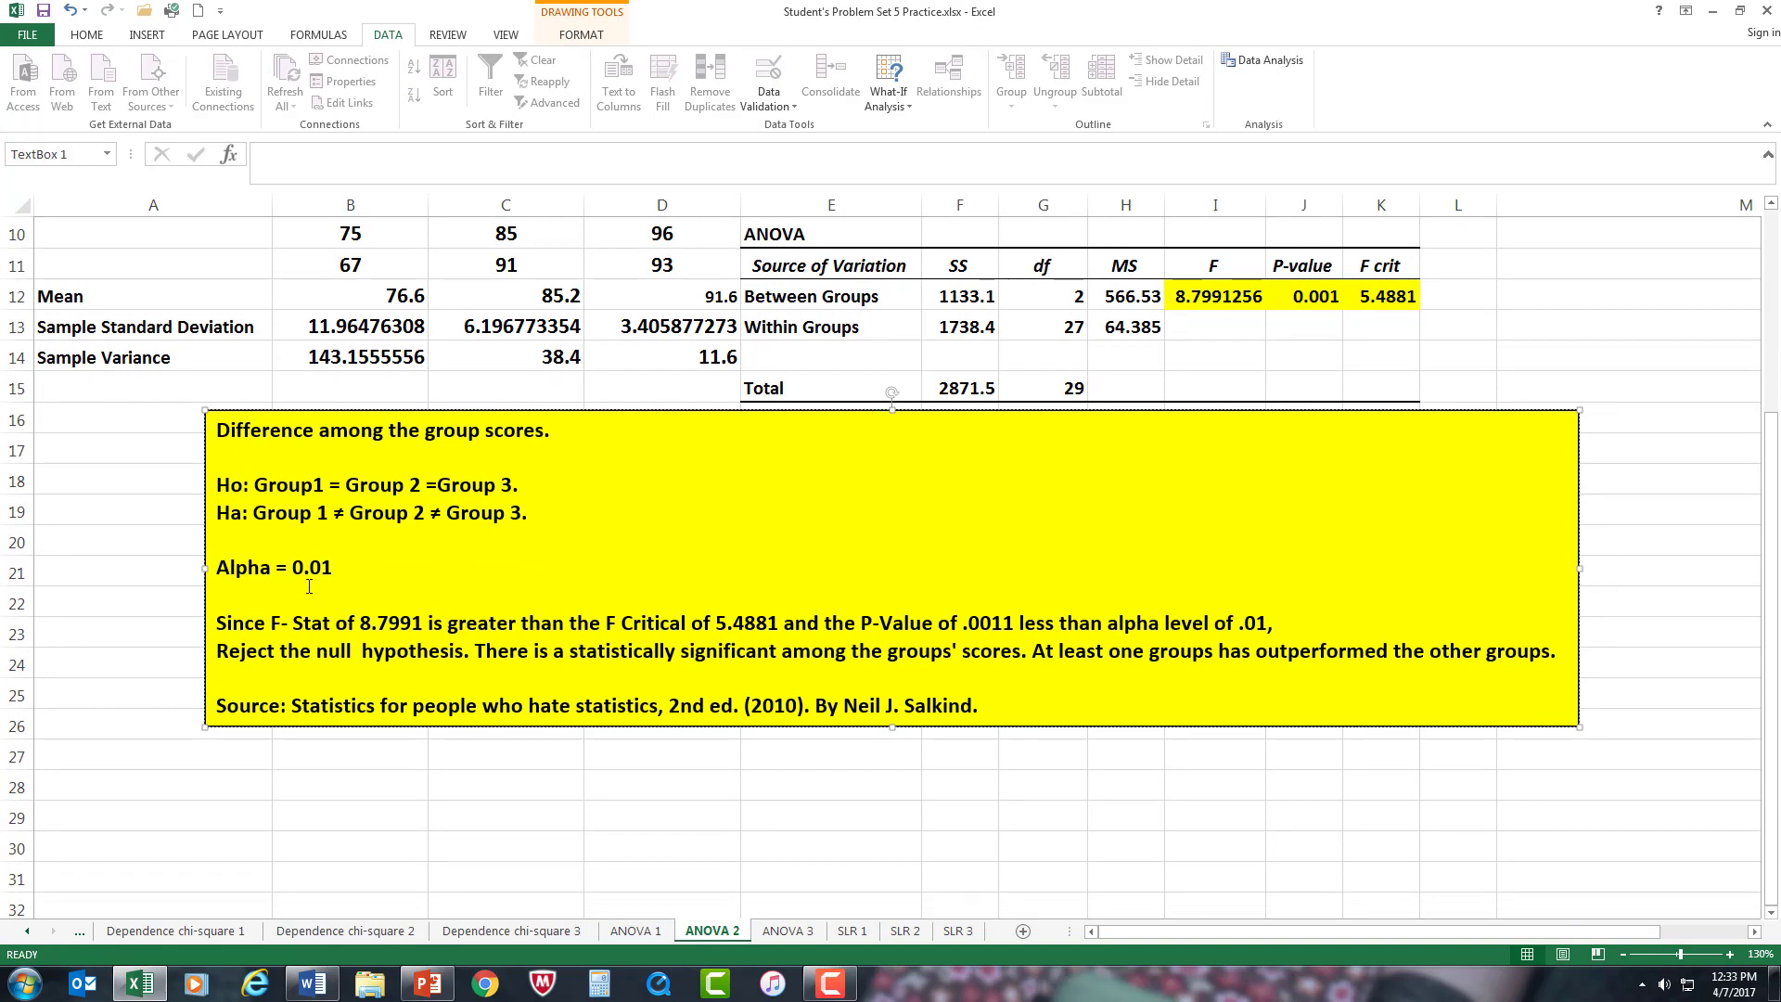
{"action": "scroll", "coordinate": [309, 586], "scroll_direction": "up", "scroll_amount": 3}
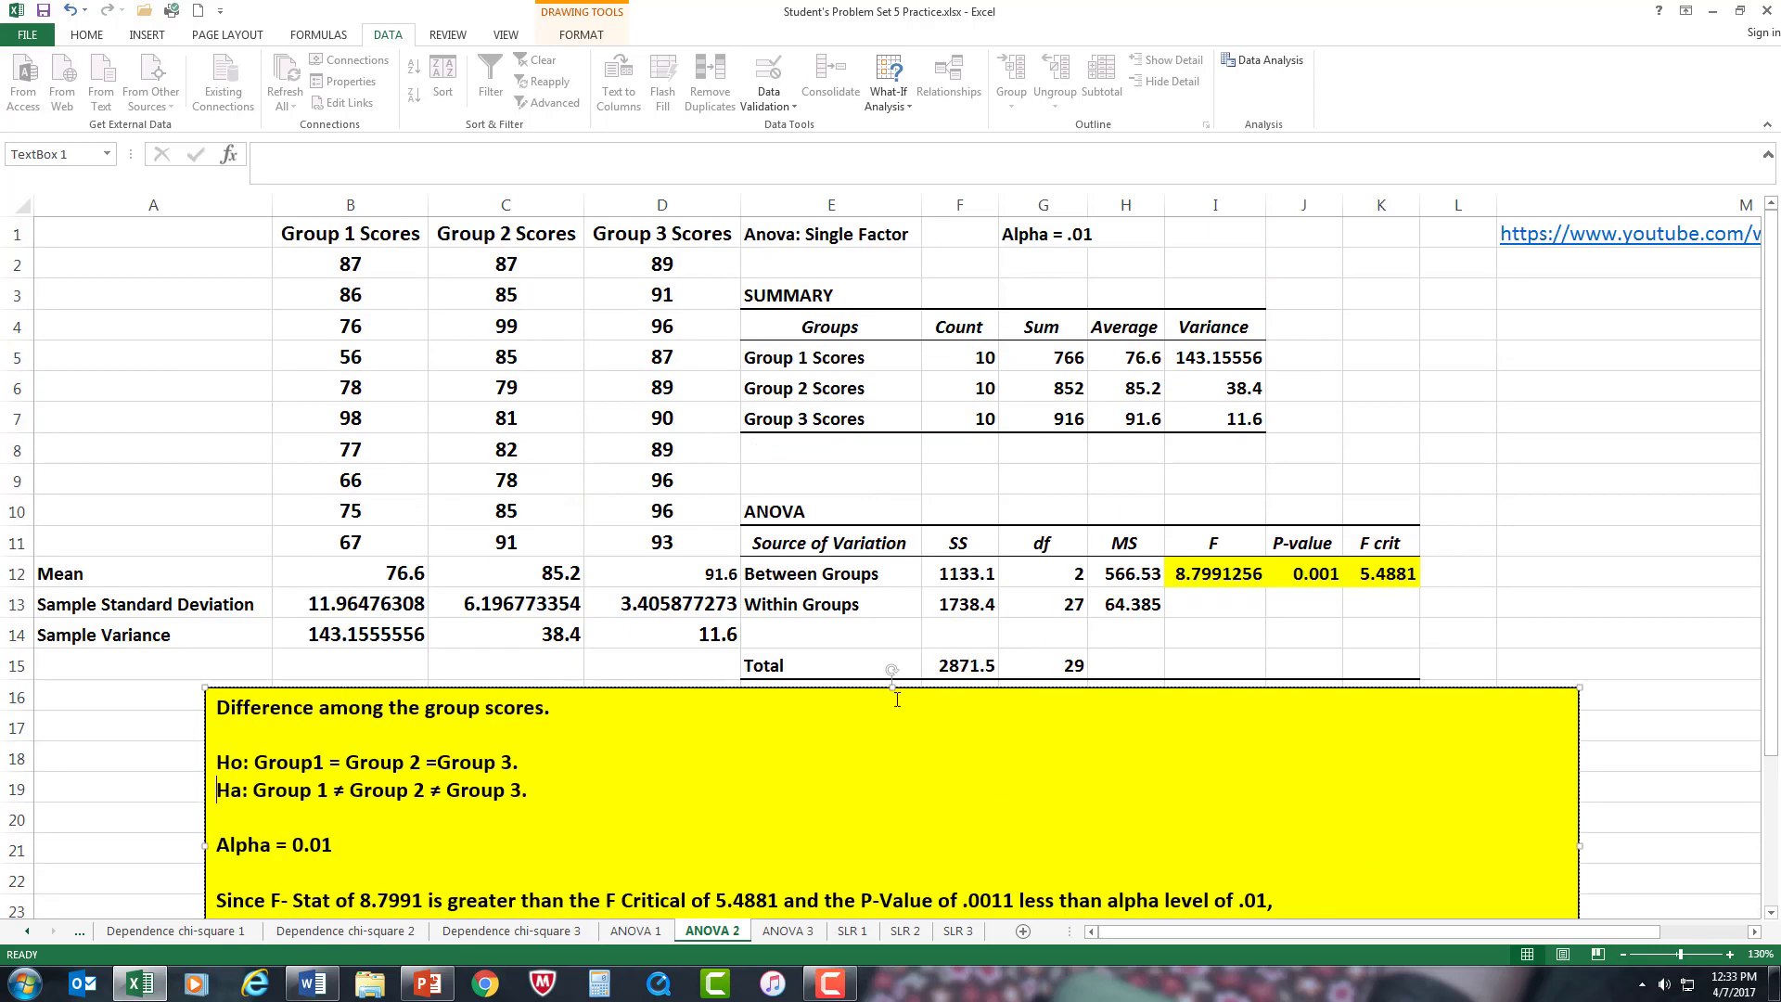
Step: Review the ANOVA 3 sheet's parachute supplier data, ANOVA table and conclusion, and return to the ANOVA 1 sheet
{"action": "left_click", "coordinate": [791, 931]}
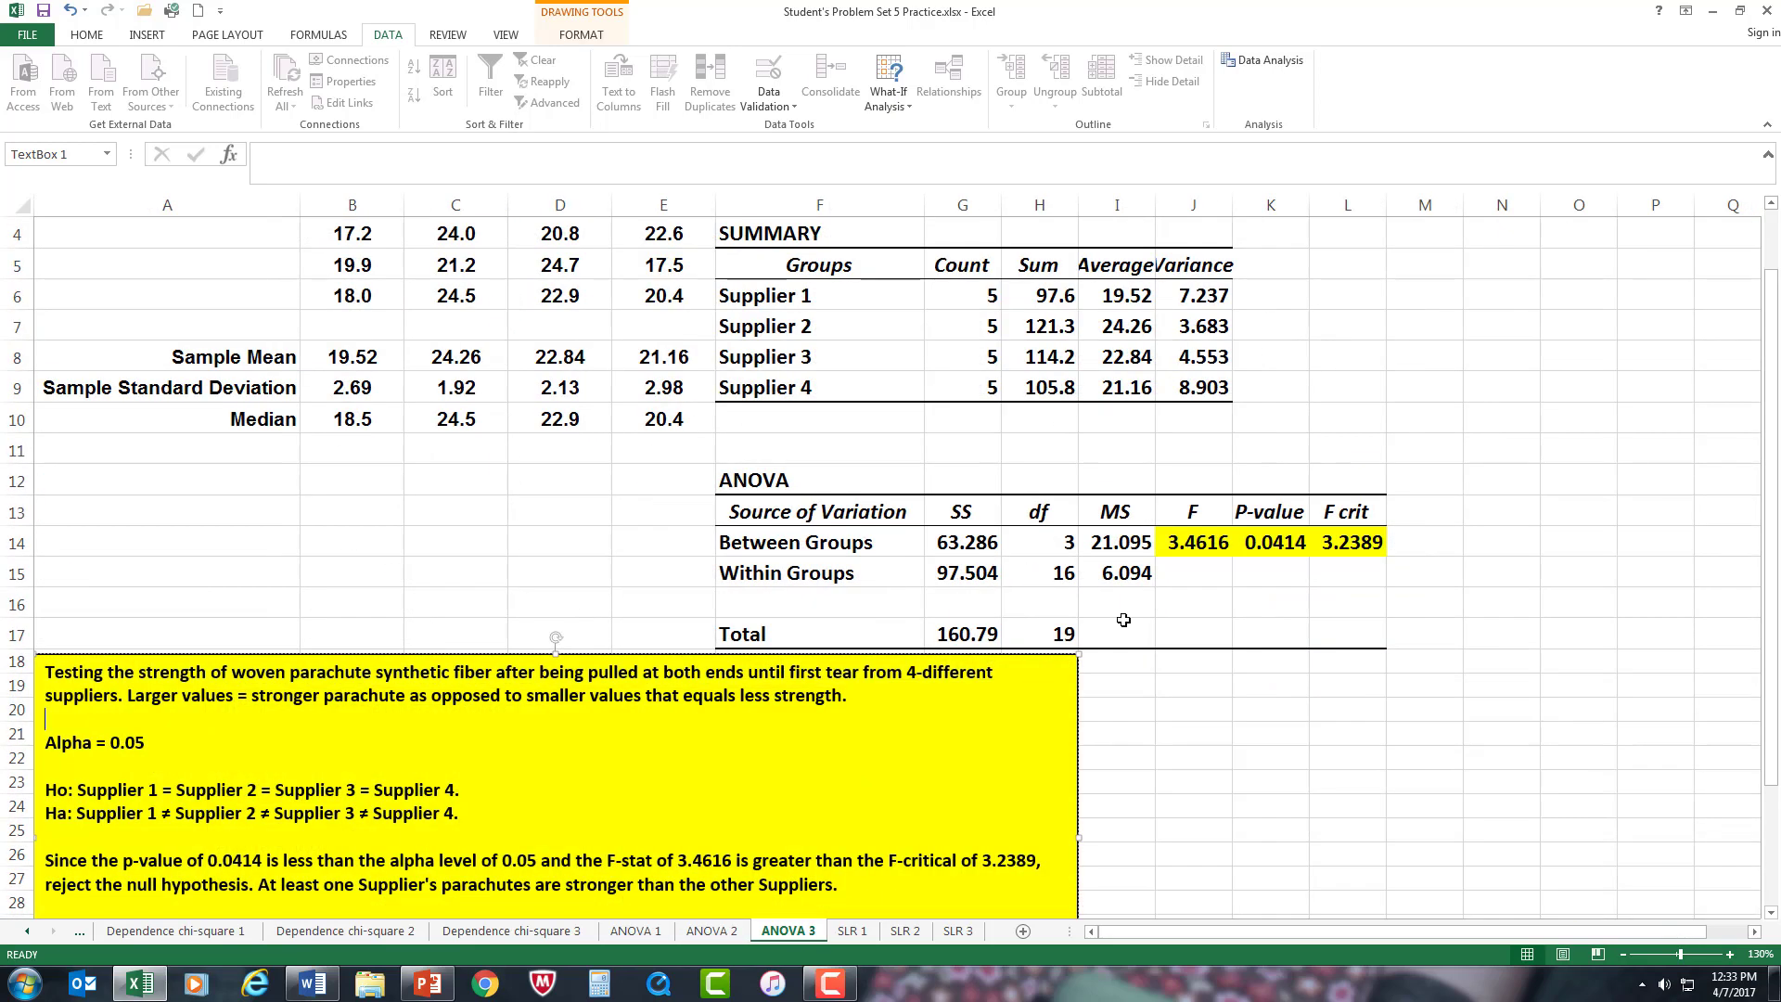
{"action": "scroll", "coordinate": [1207, 659], "scroll_direction": "down", "scroll_amount": 2}
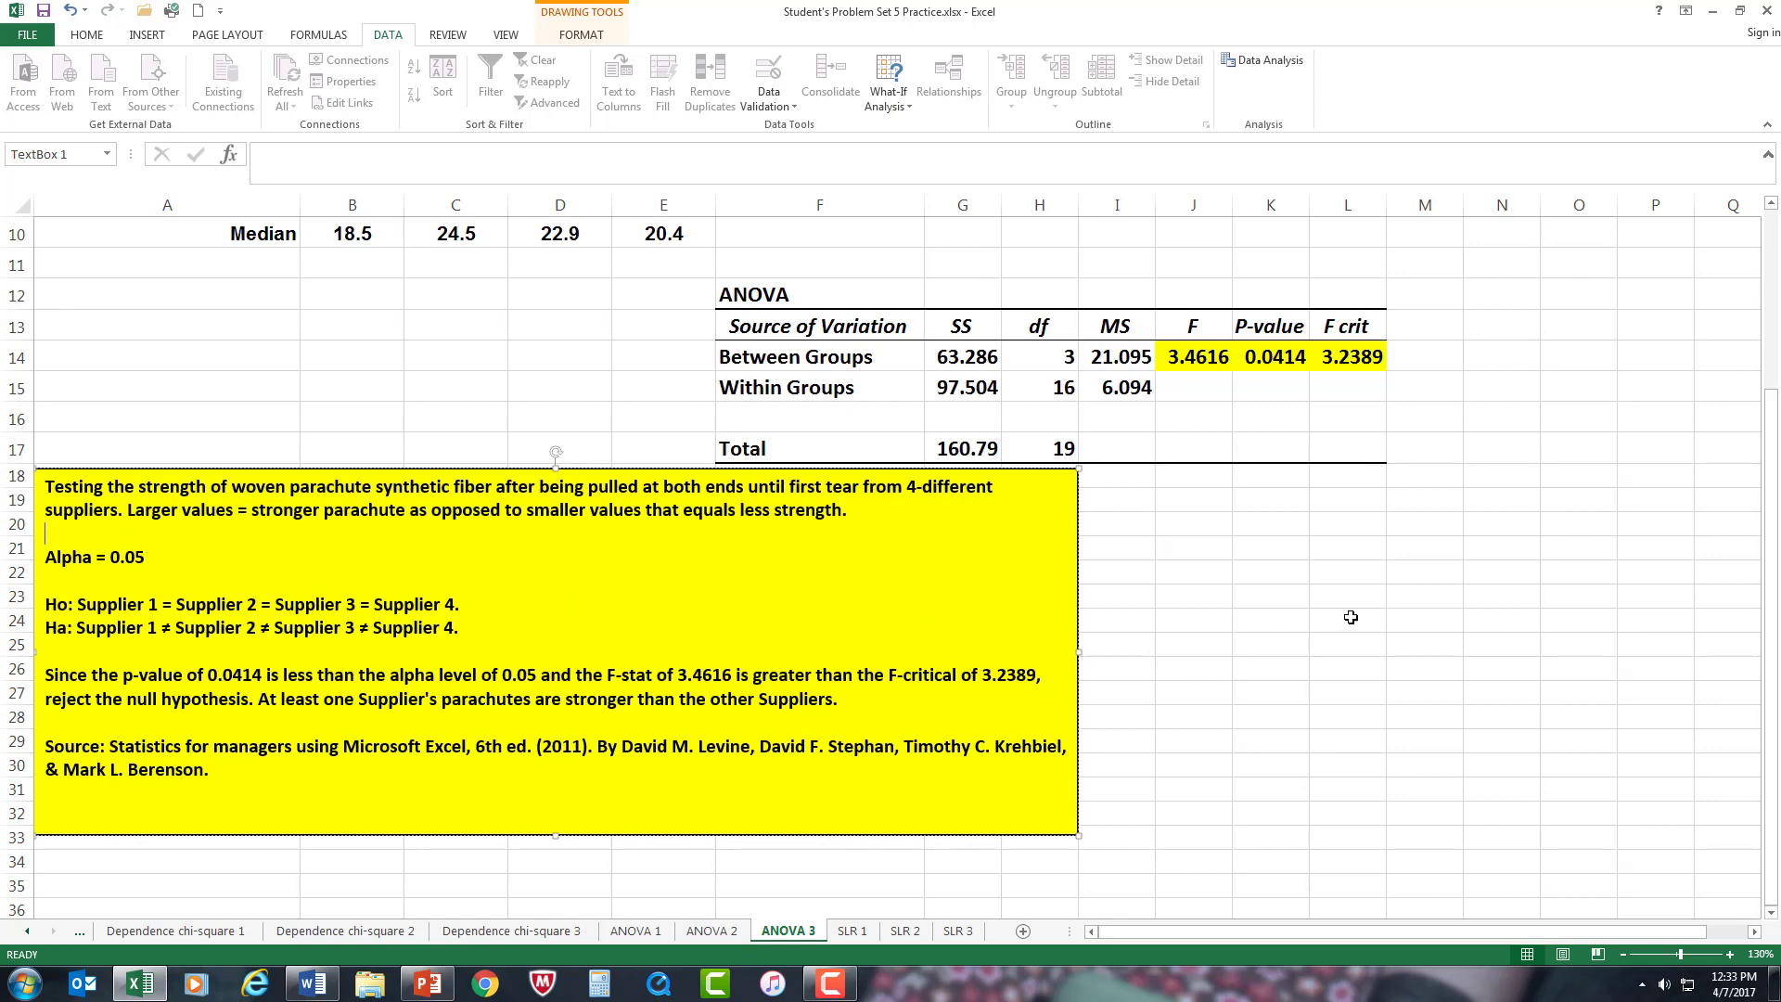
{"action": "scroll", "coordinate": [1363, 617], "scroll_direction": "up", "scroll_amount": 3}
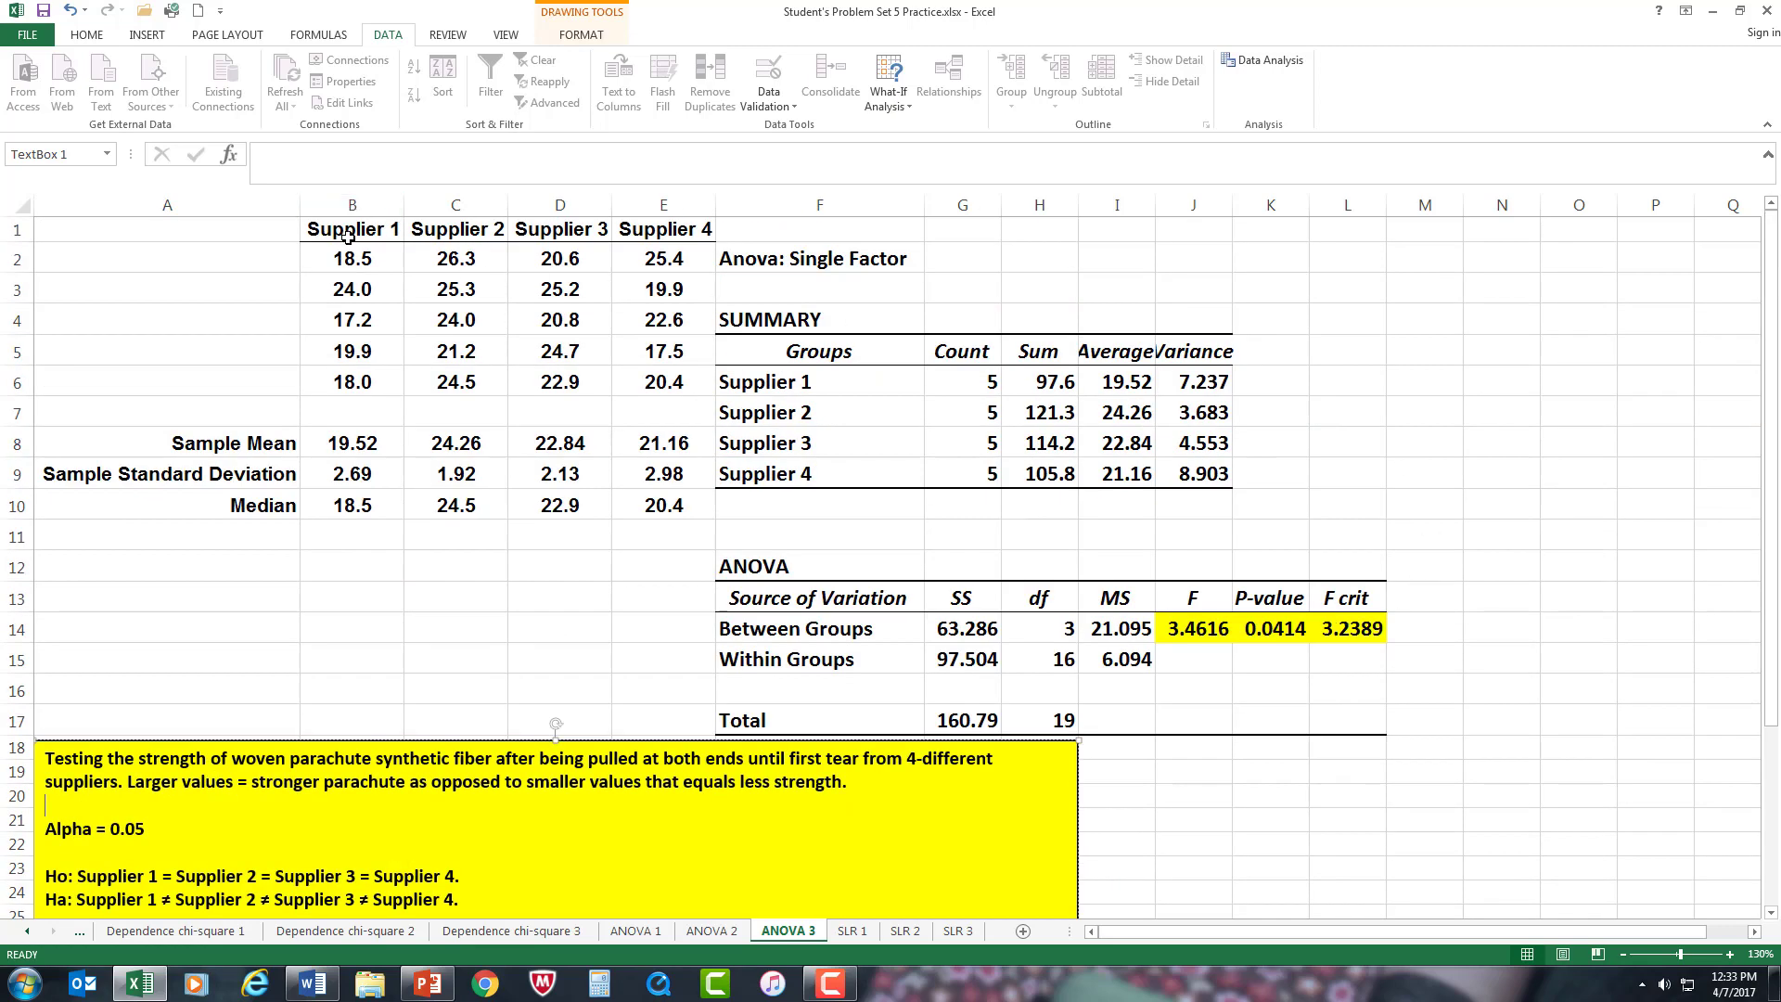
{"action": "scroll", "coordinate": [1413, 464], "scroll_direction": "down", "scroll_amount": 5}
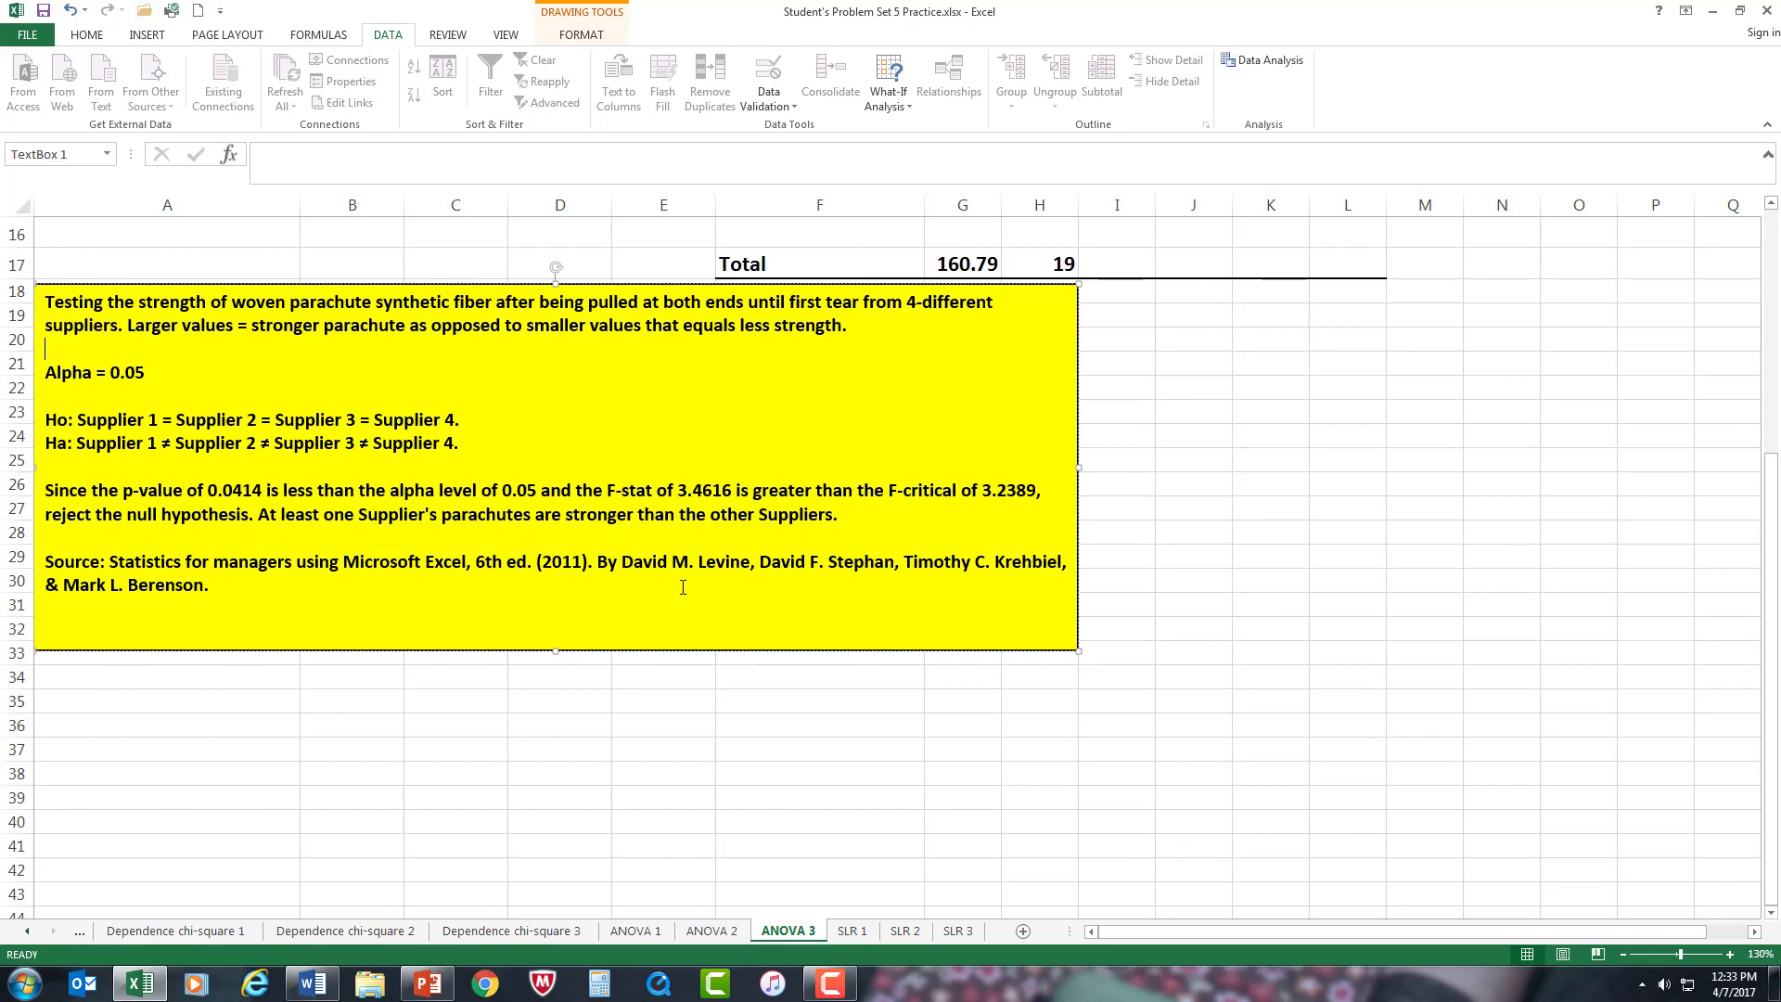
{"action": "scroll", "coordinate": [684, 576], "scroll_direction": "up", "scroll_amount": 5}
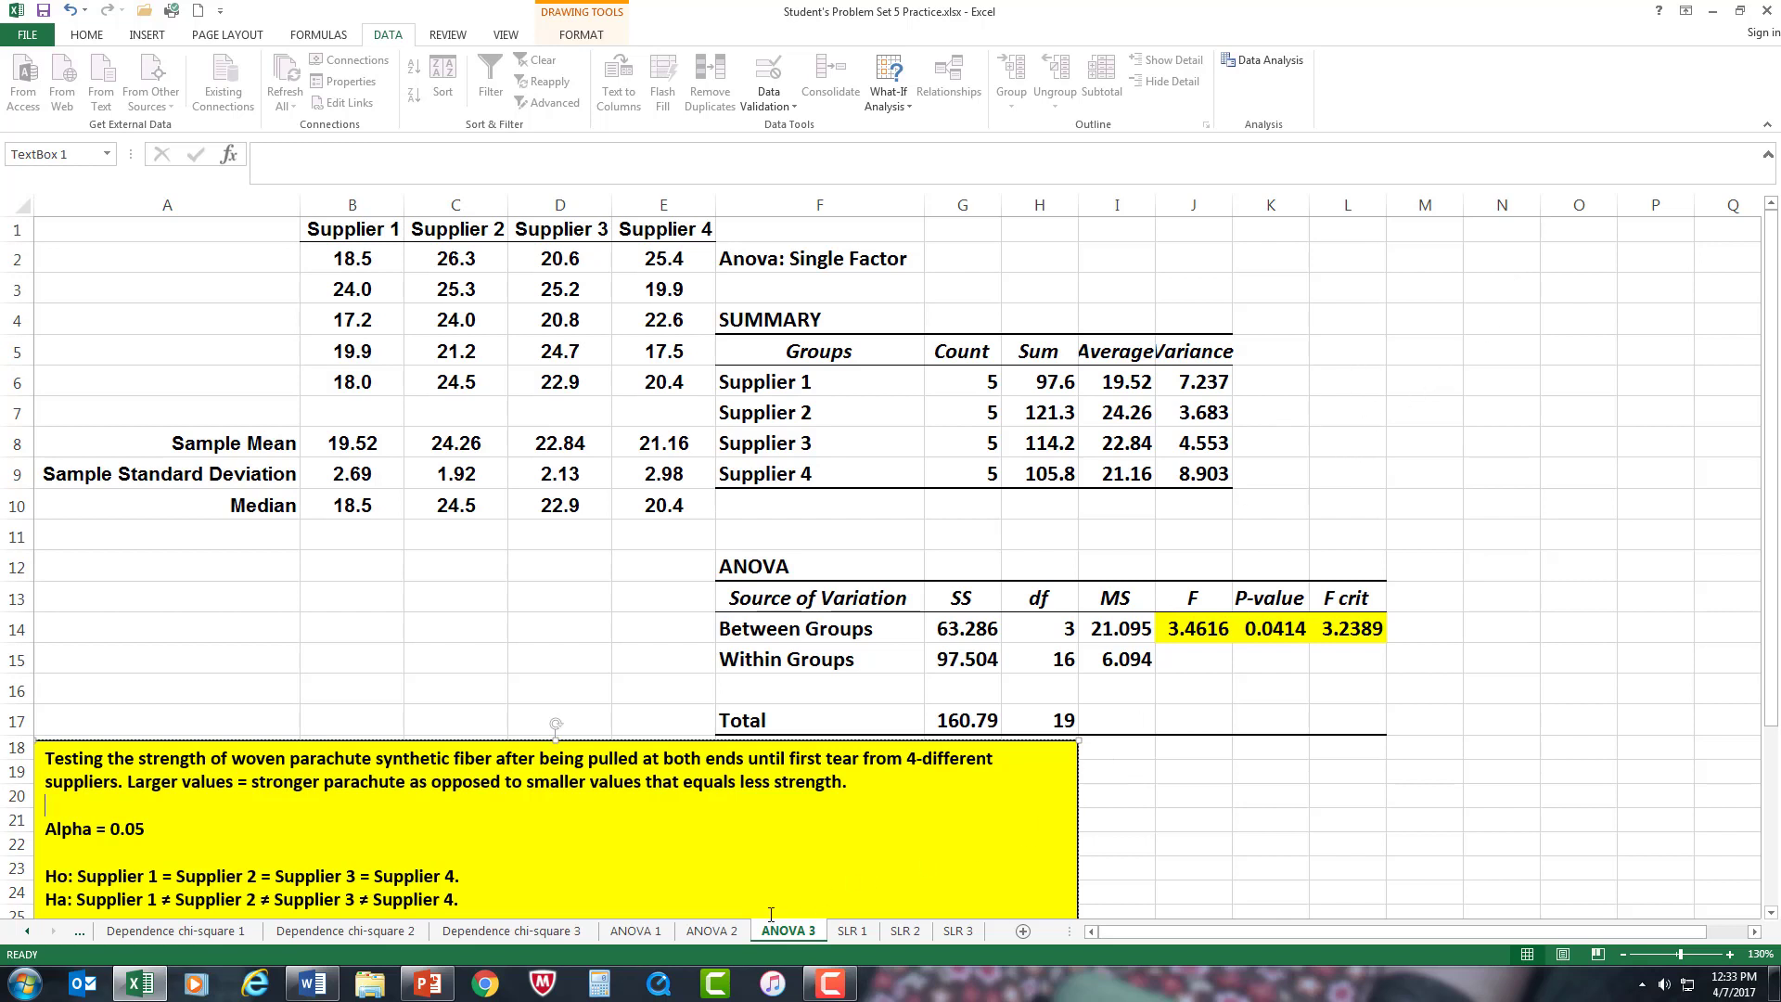
{"action": "left_click", "coordinate": [656, 932]}
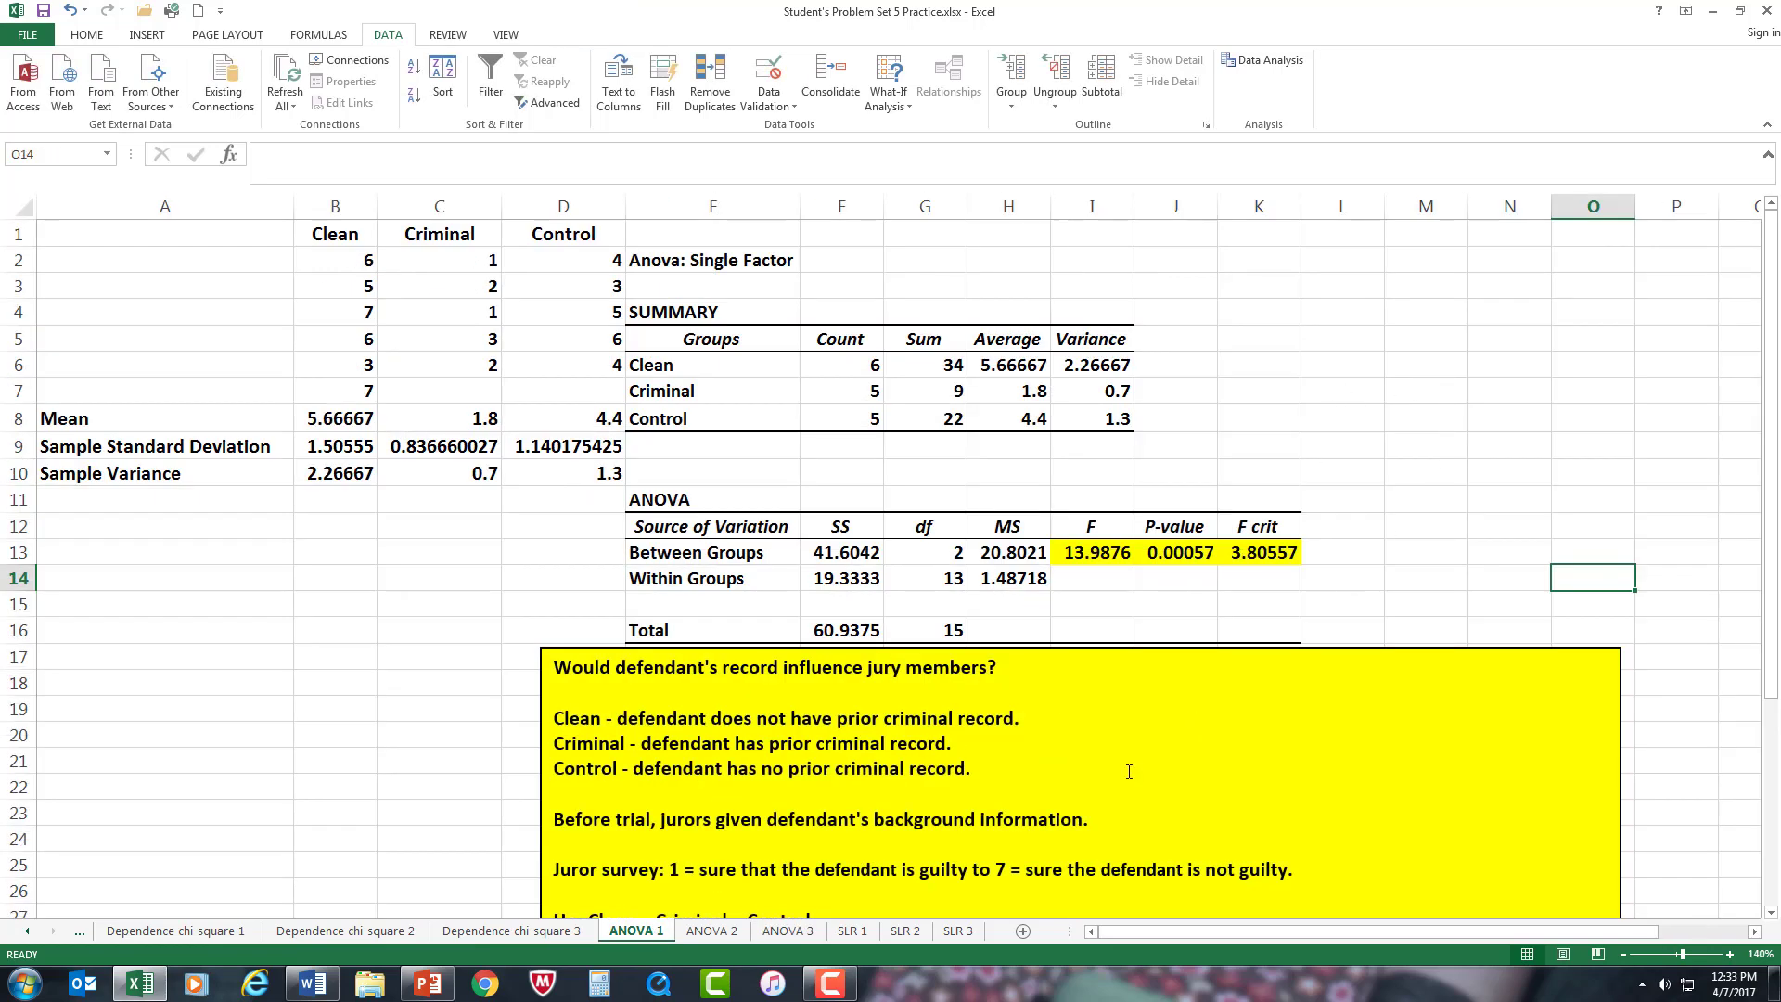
{"action": "left_click", "coordinate": [828, 986]}
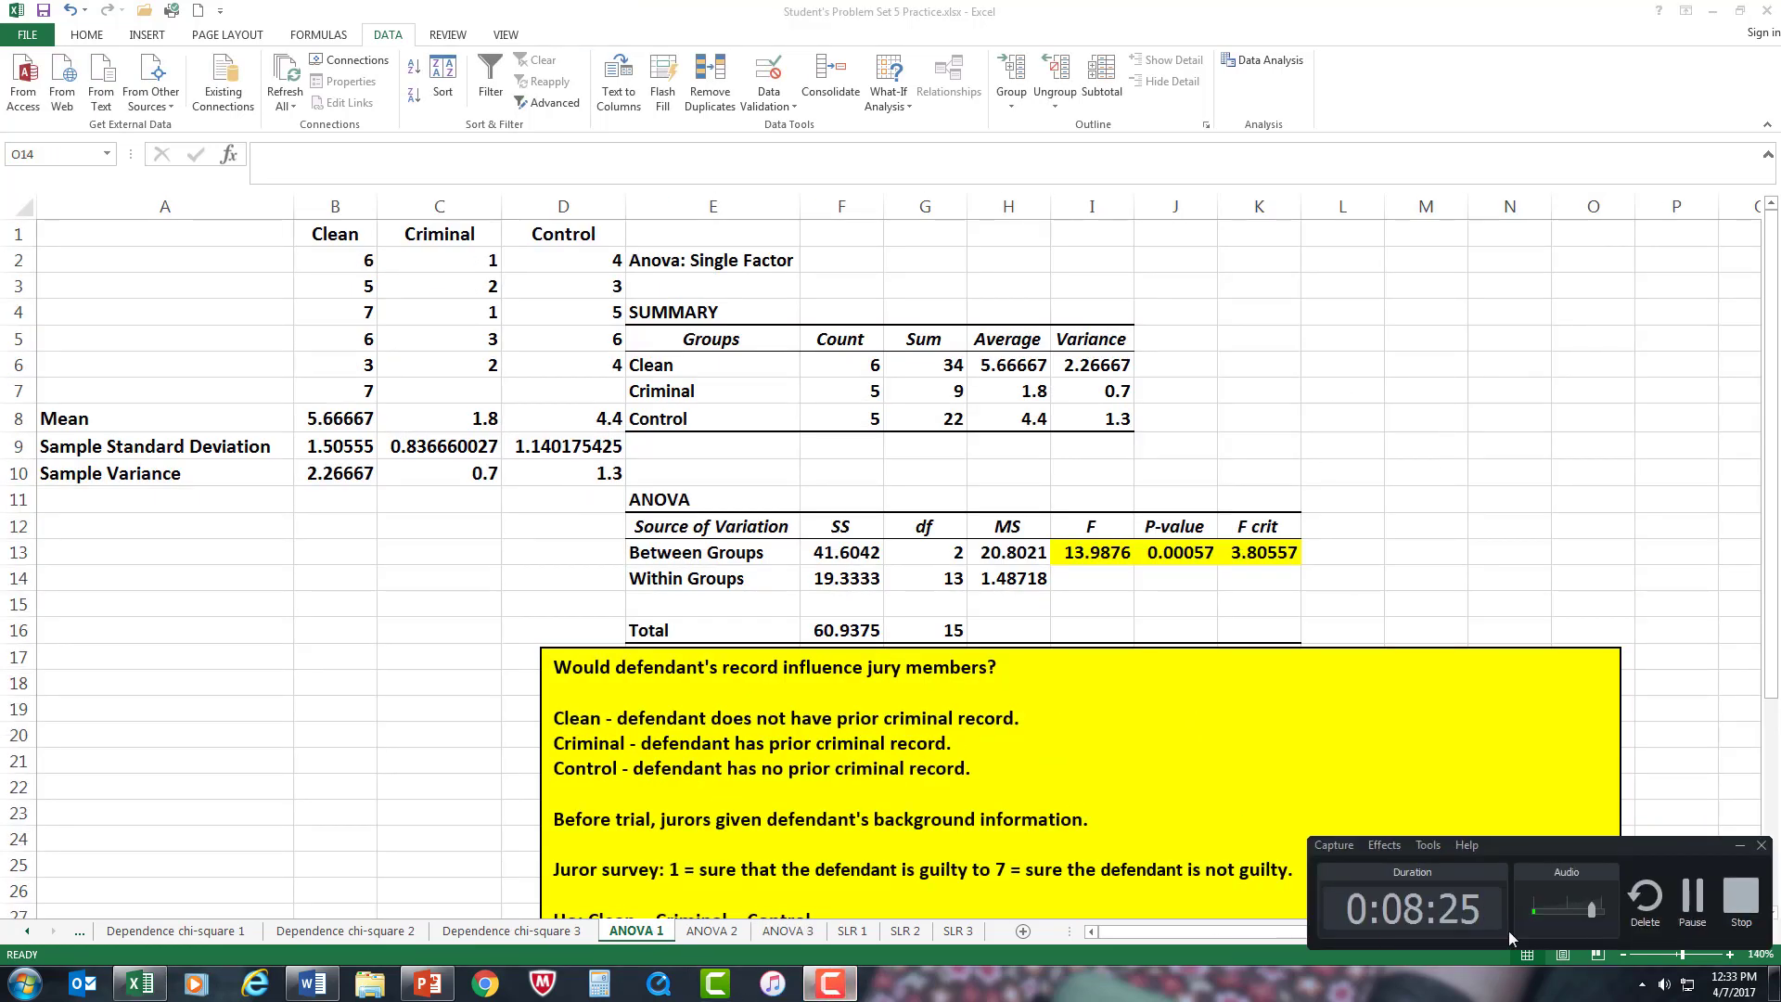